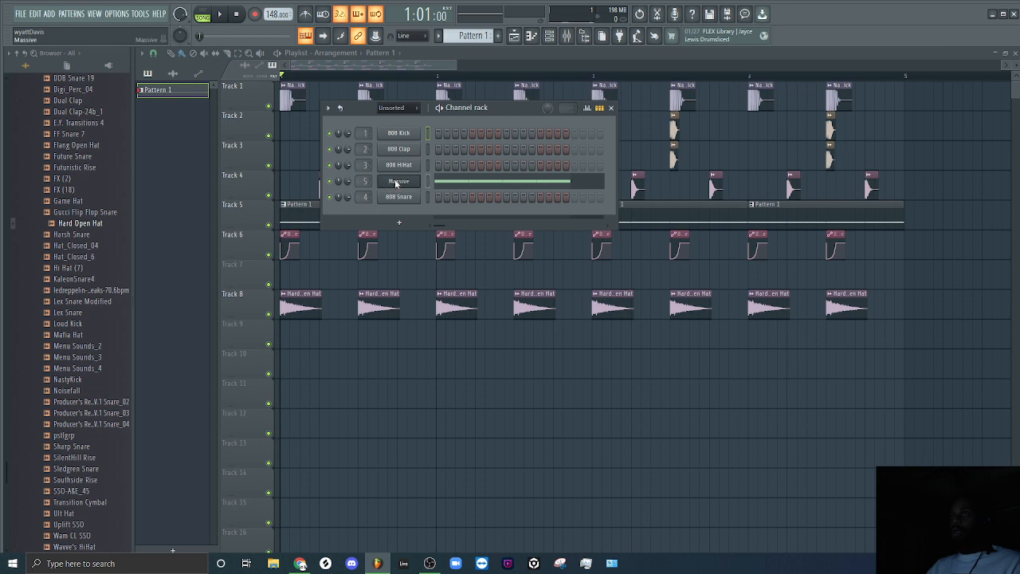
right_click(410, 181)
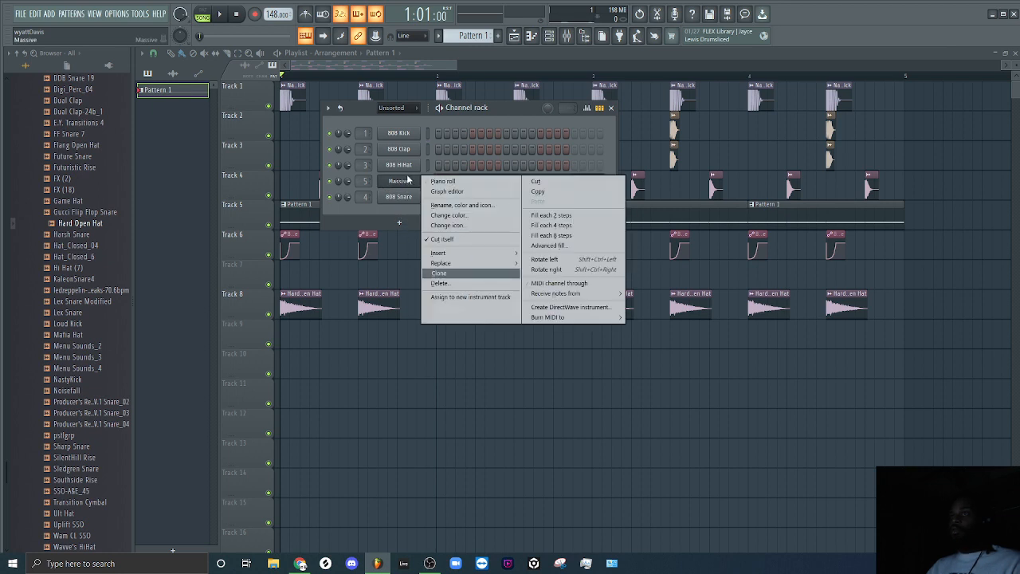
mouse_move(459, 268)
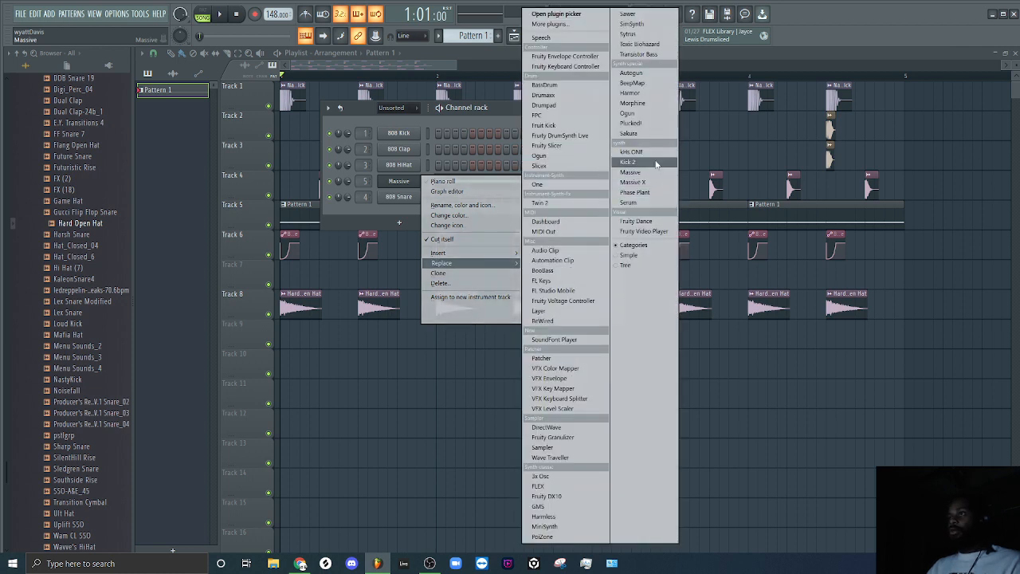
left_click(631, 172)
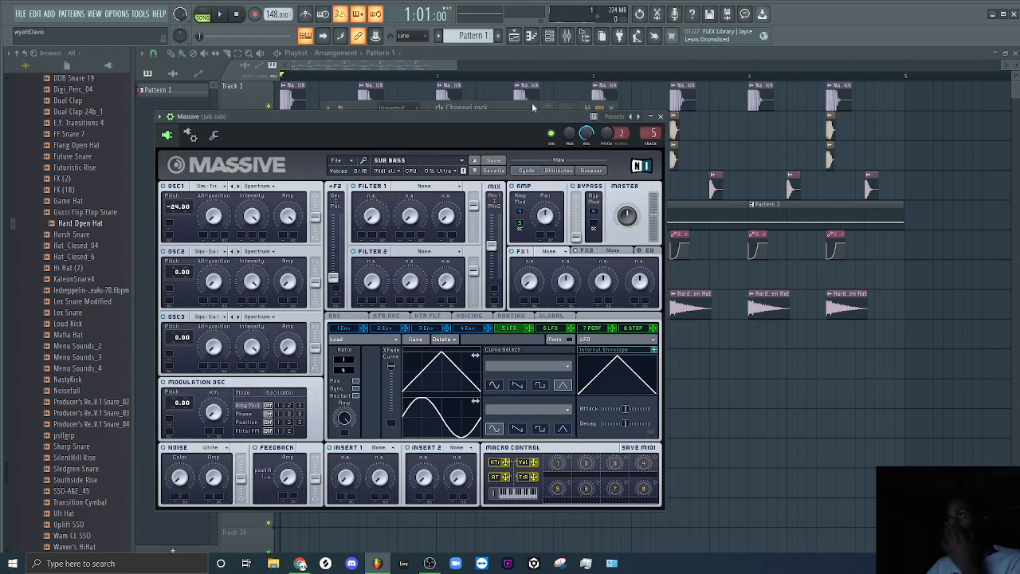
left_click(660, 117)
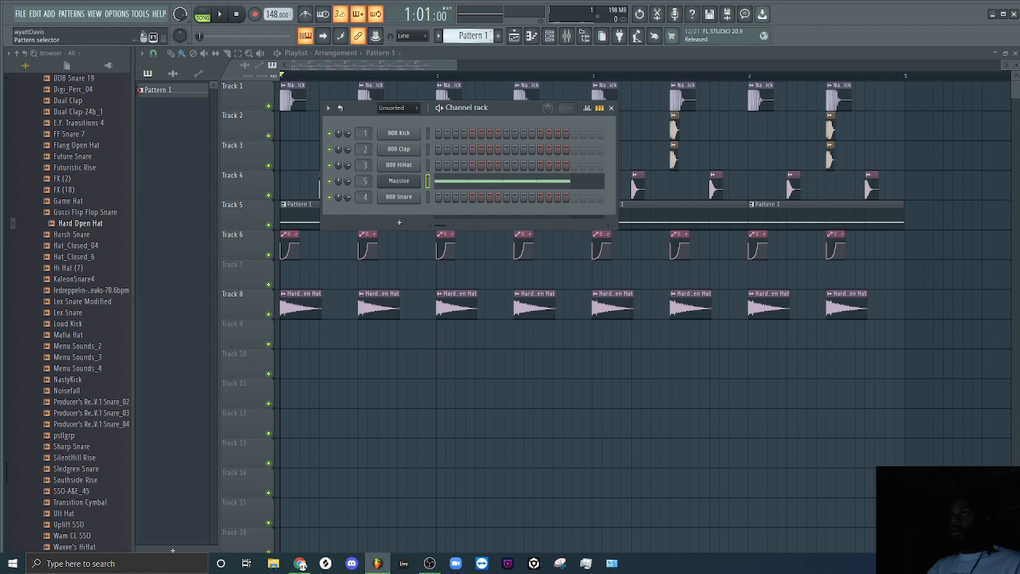
Switch to Pattern 2, then rename the Massive channel as riddim and colour it sea green (#28763D).
scroll(493, 35, "down", 1)
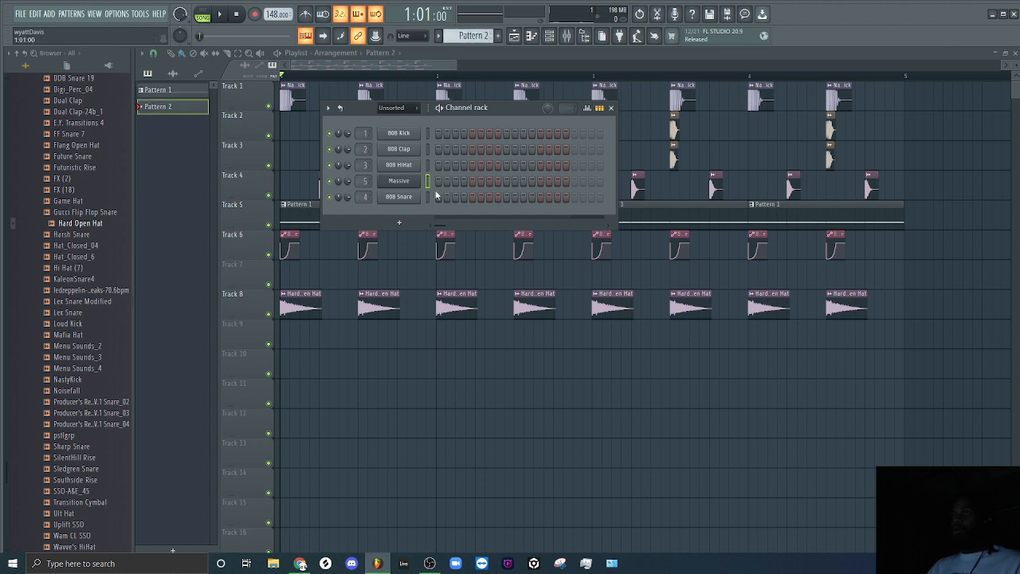
right_click(419, 180)
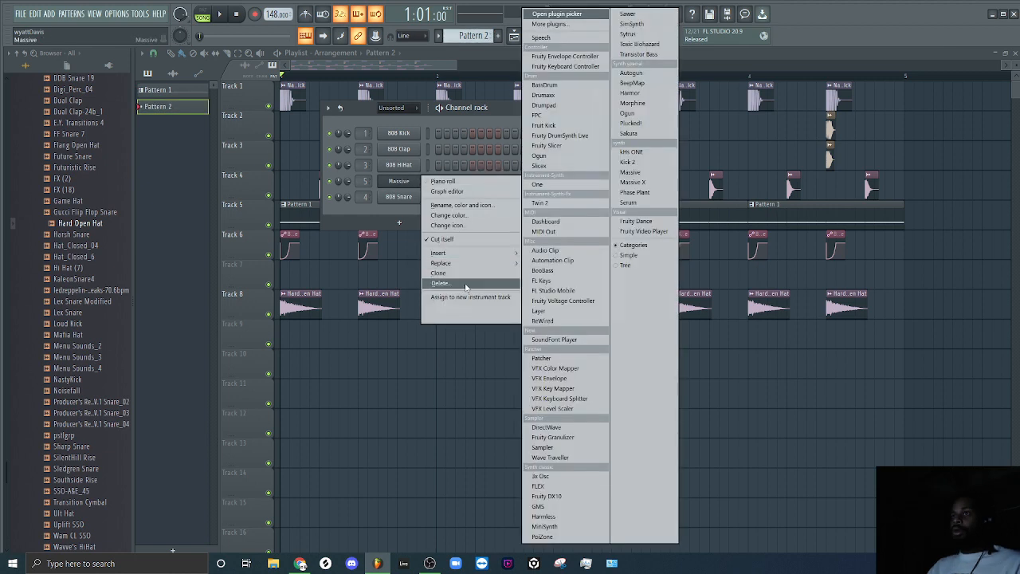
mouse_move(484, 194)
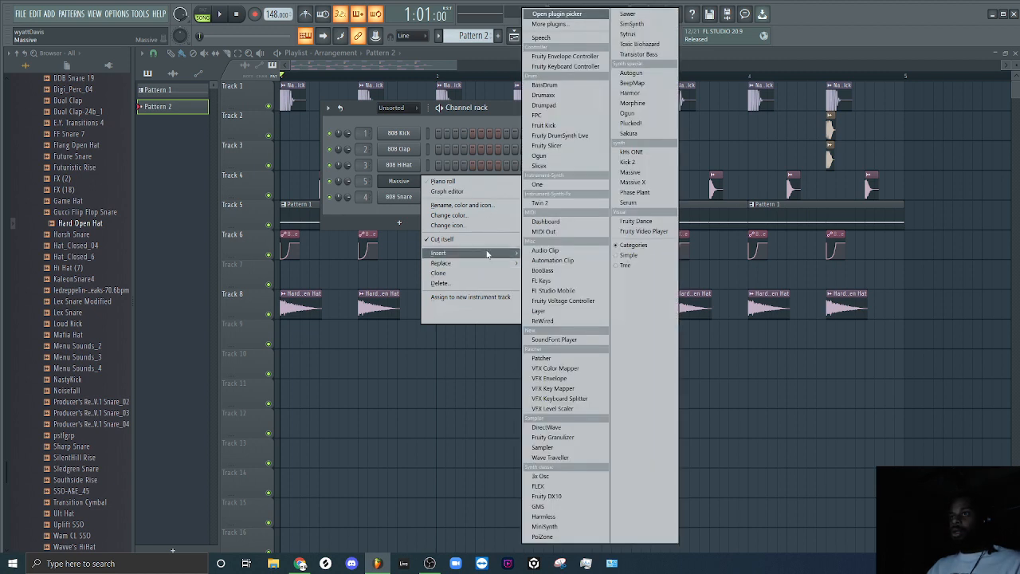
left_click(492, 205)
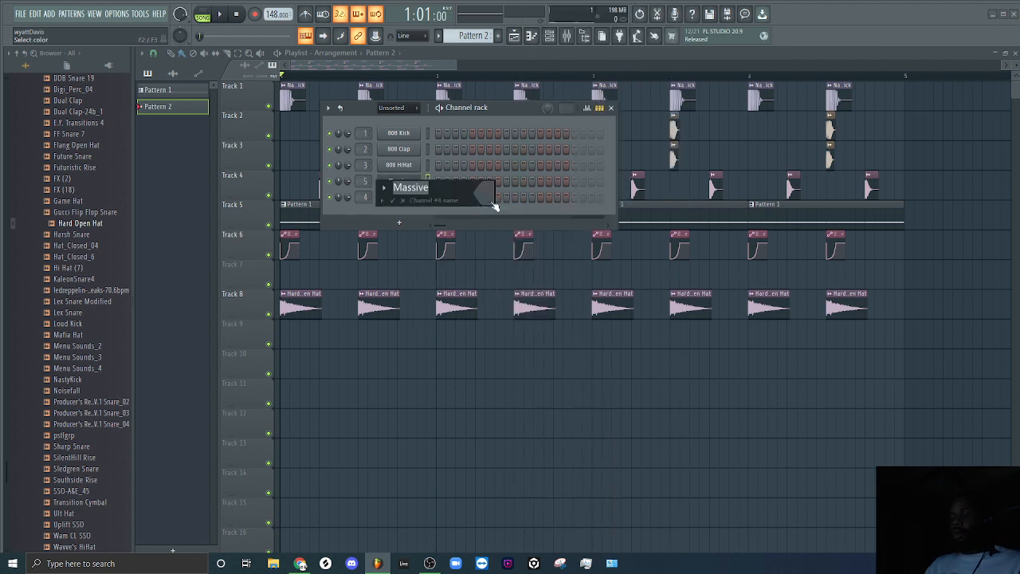
type("riddim")
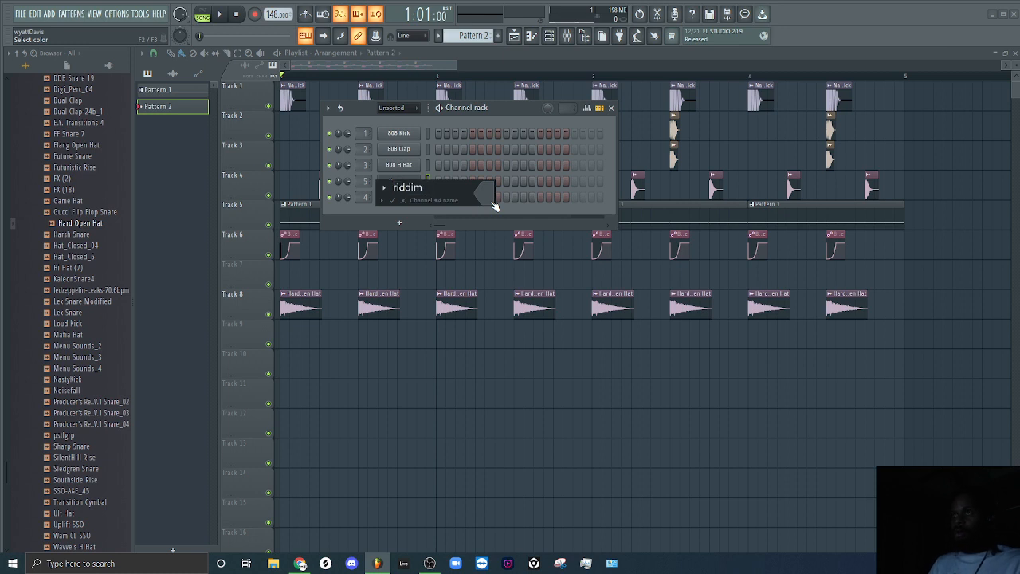
left_click(493, 203)
left_click_drag(617, 291, 609, 309)
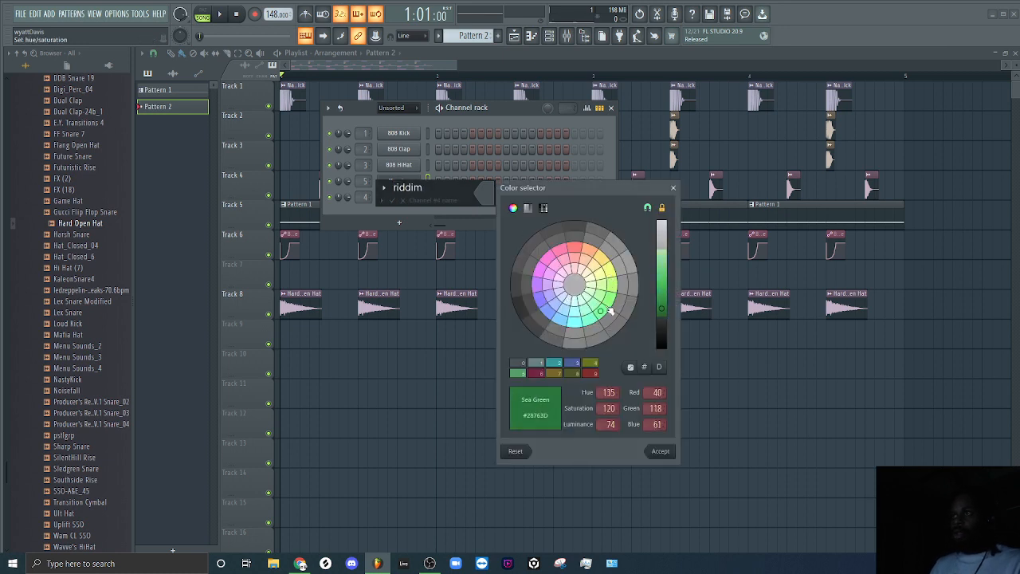
left_click(663, 450)
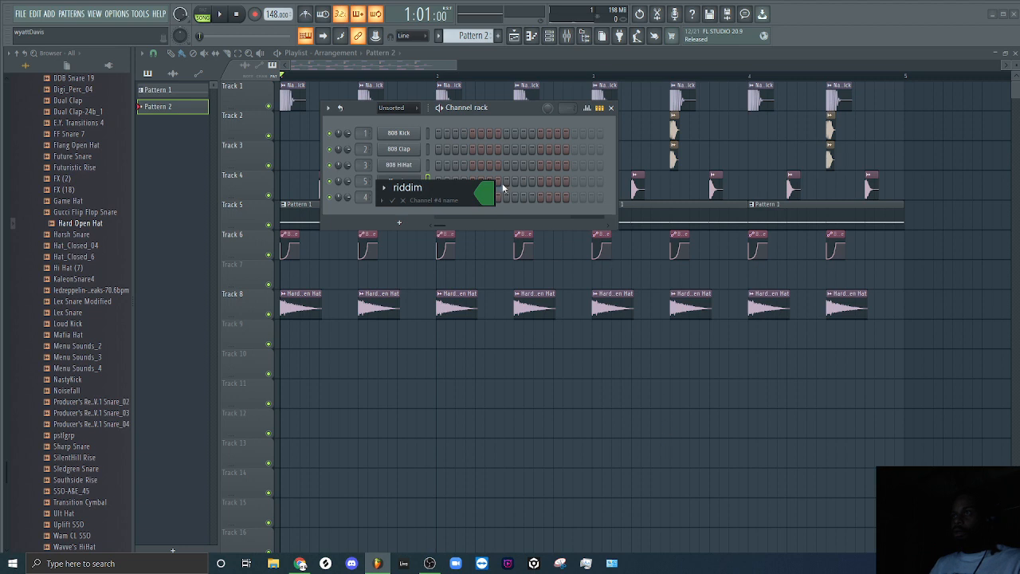
key("Return")
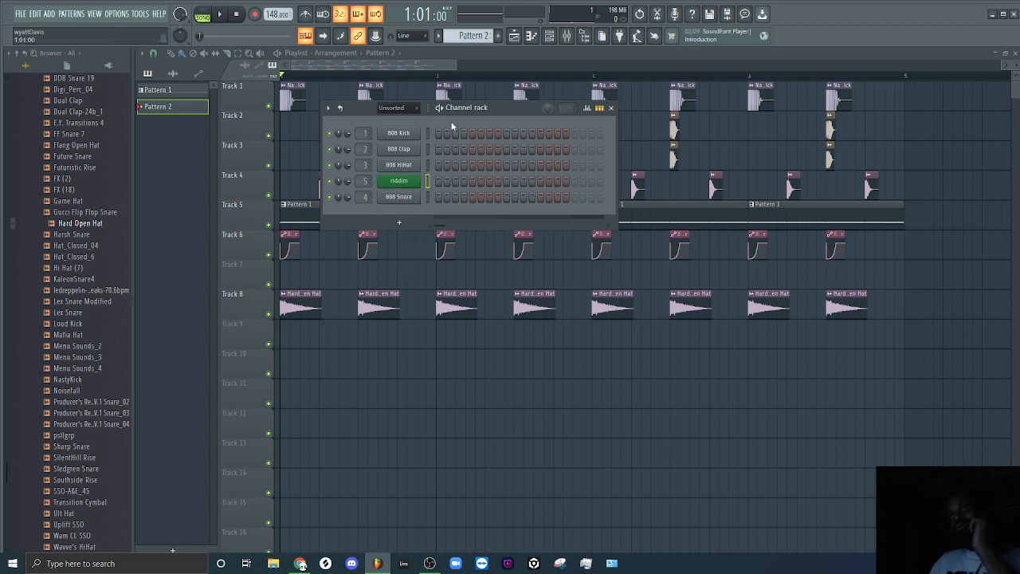
right_click(414, 181)
left_click(446, 189)
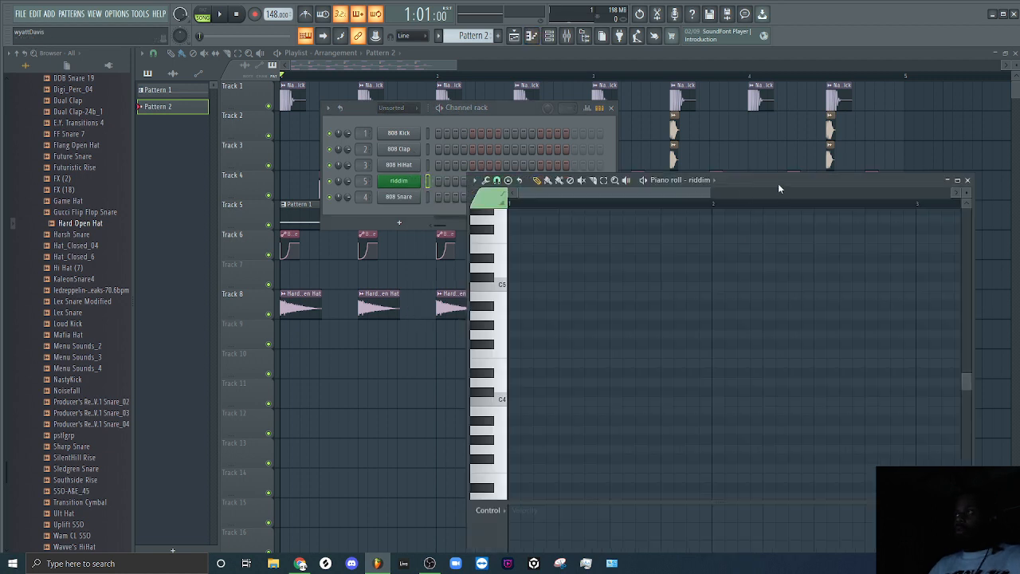
left_click_drag(778, 183, 678, 98)
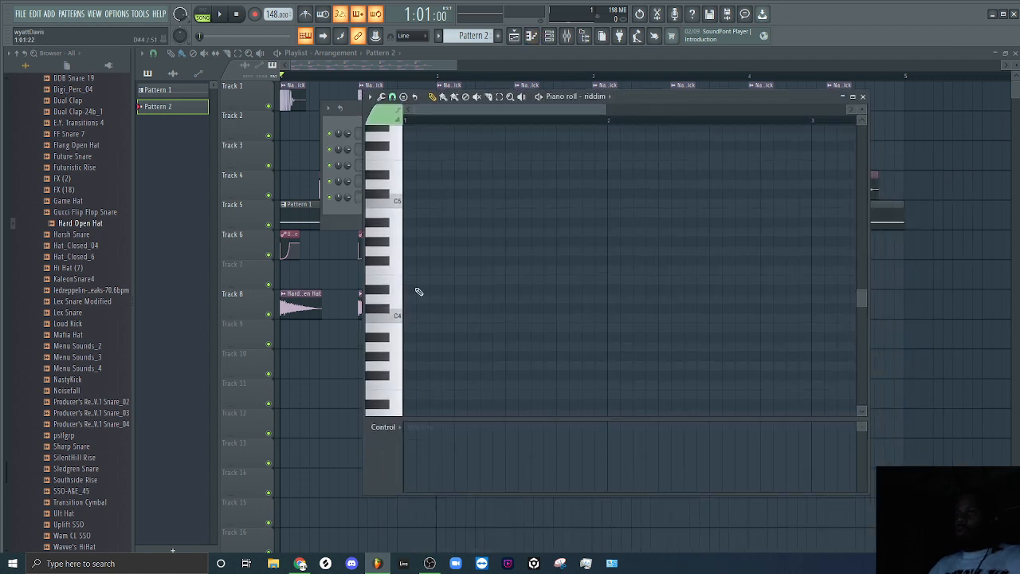
left_click_drag(417, 289, 432, 275)
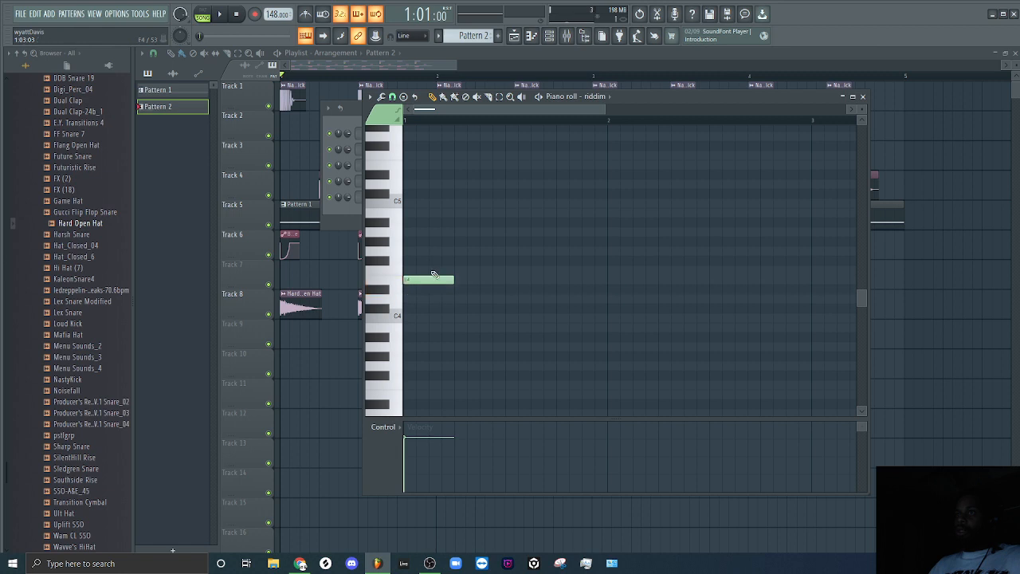
left_click_drag(629, 109, 756, 220)
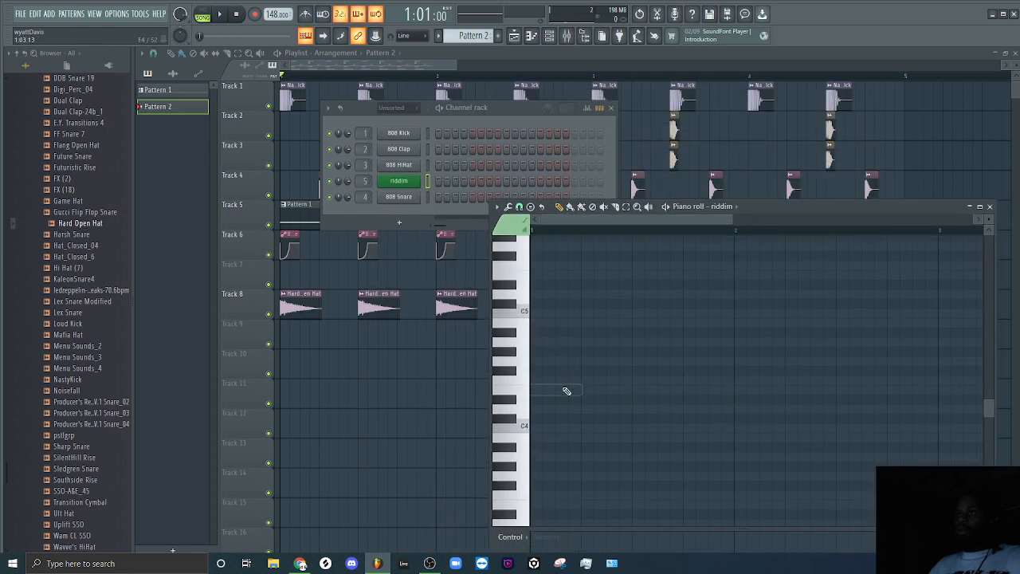
Show all channels in the channel rack and clone the riddim channel.
left_click(392, 108)
left_click(394, 119)
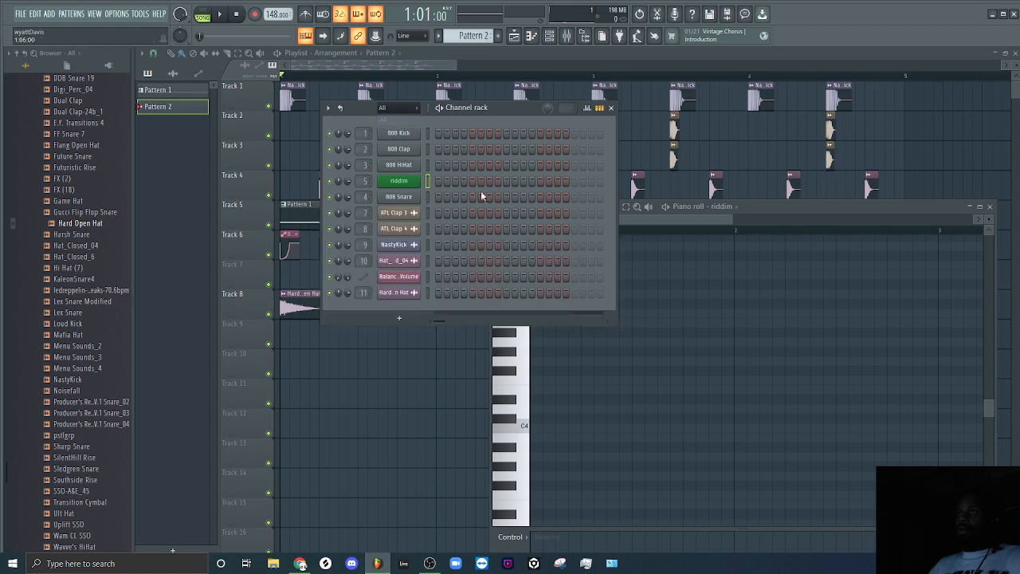
right_click(411, 186)
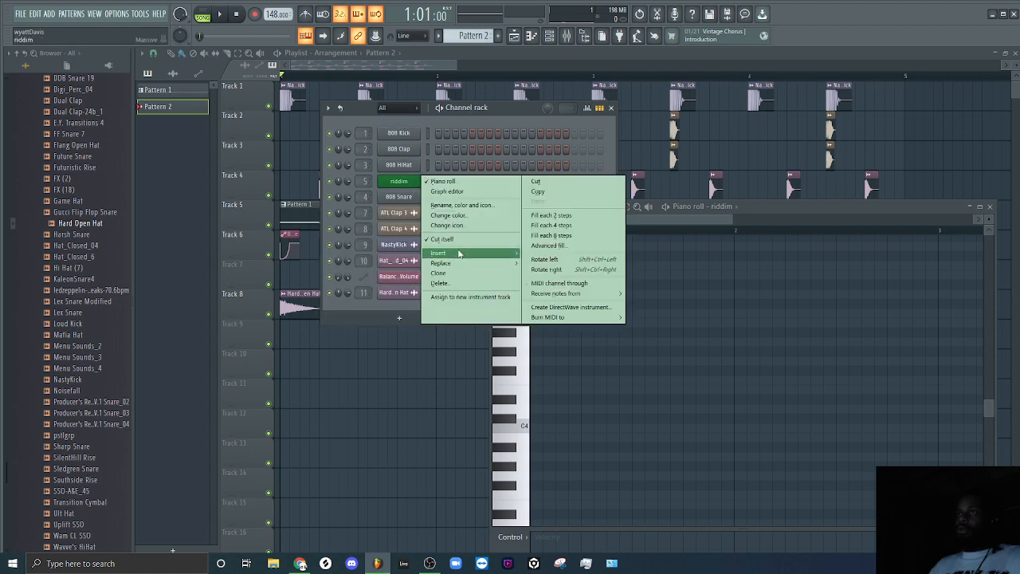
left_click(462, 274)
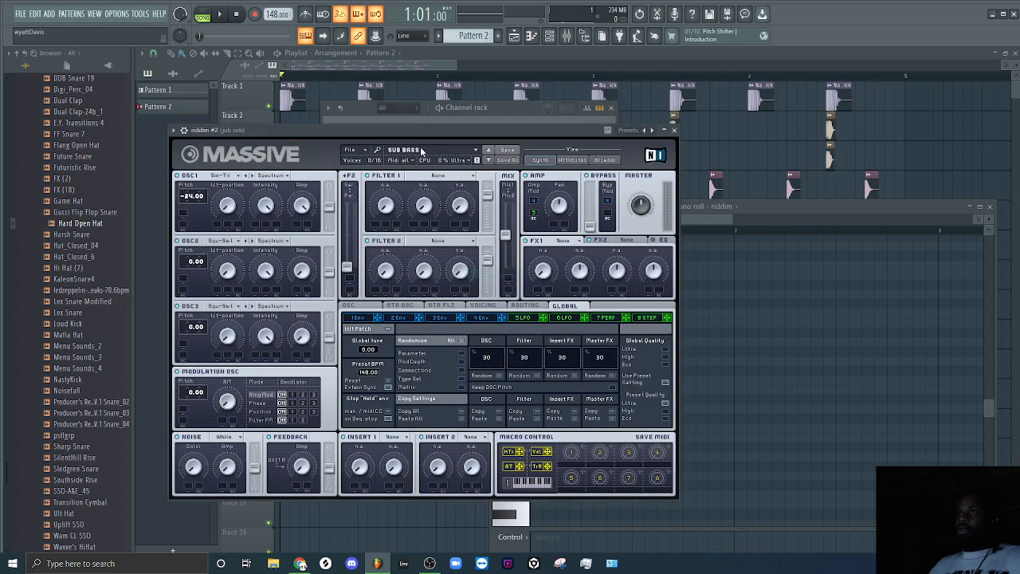
Start a new blank sound in the cloned channel's Massive and close the plugin window.
left_click(351, 150)
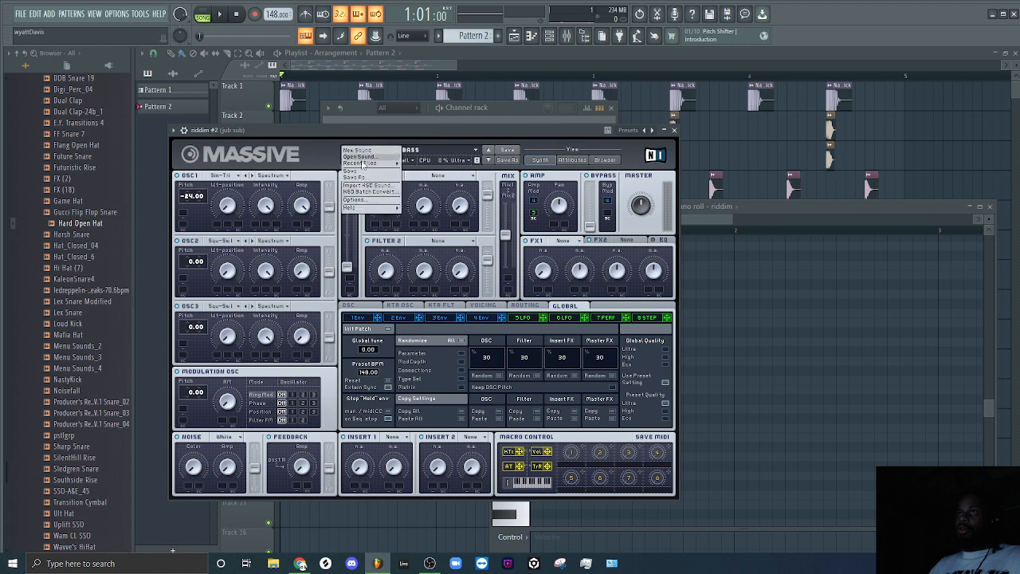
left_click(373, 149)
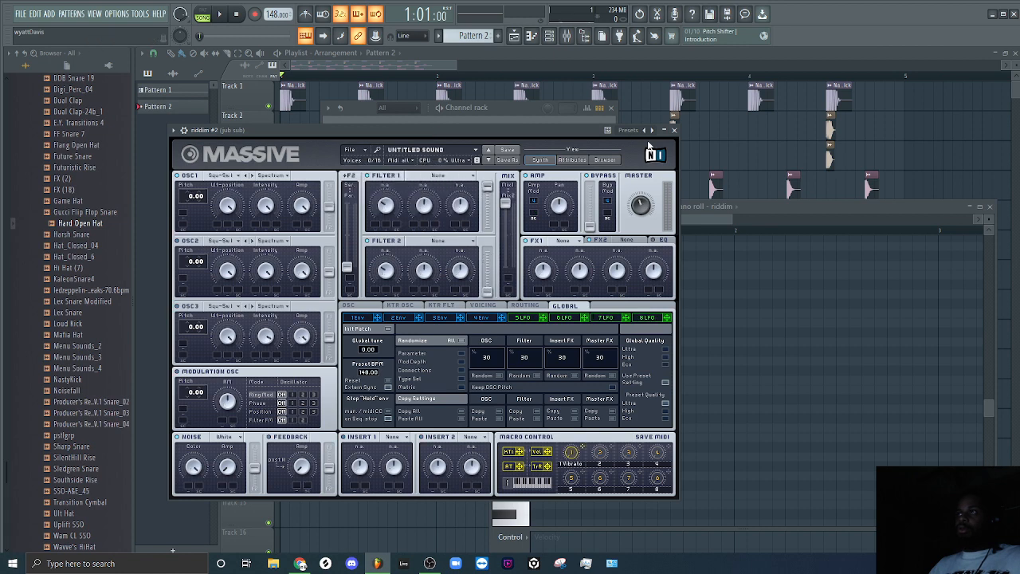
left_click(674, 130)
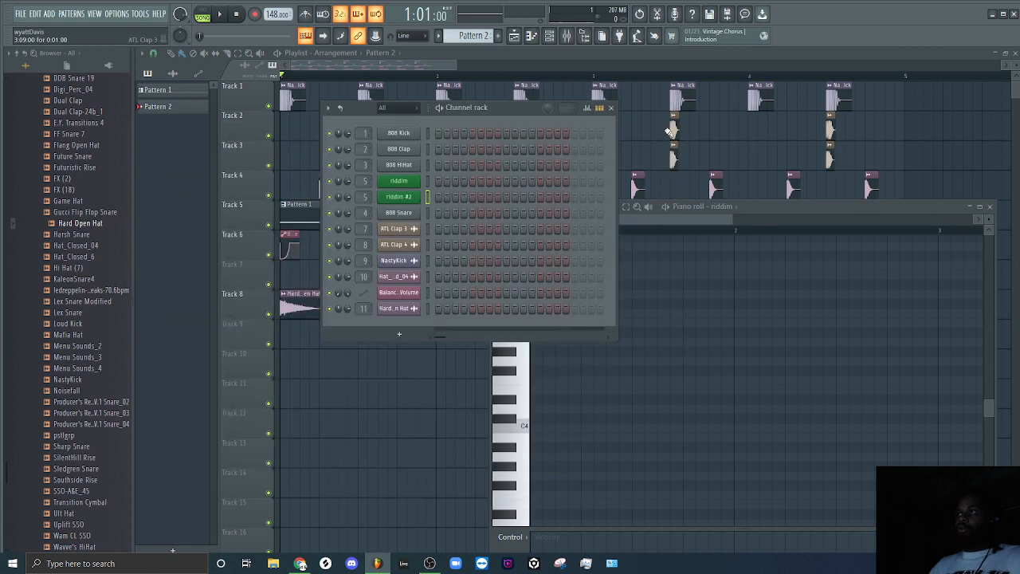
Route the cloned riddim channel to mixer track 12 and close the mixer.
left_click(569, 39)
left_click(531, 207)
right_click(536, 139)
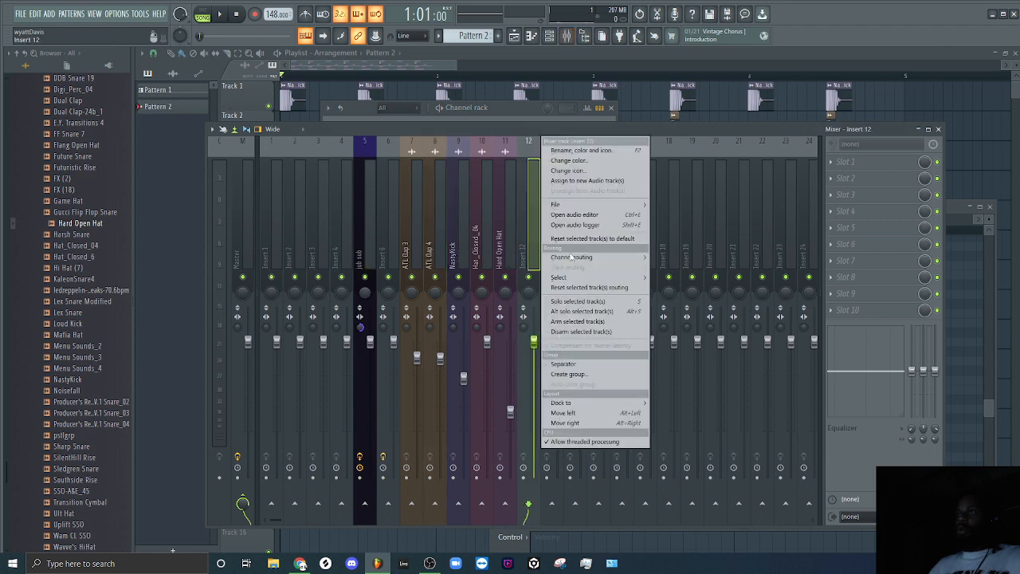
mouse_move(623, 259)
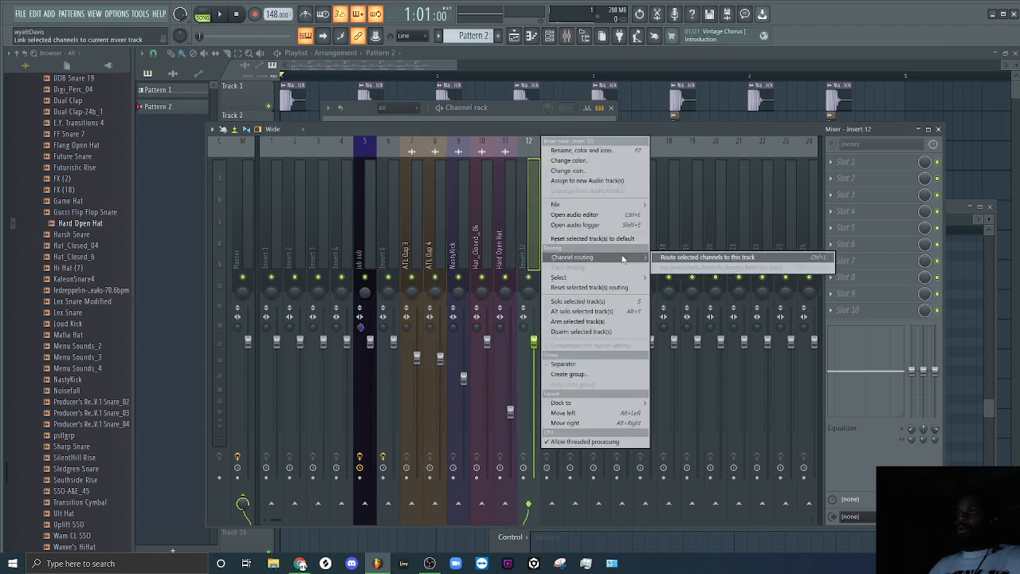
left_click(675, 258)
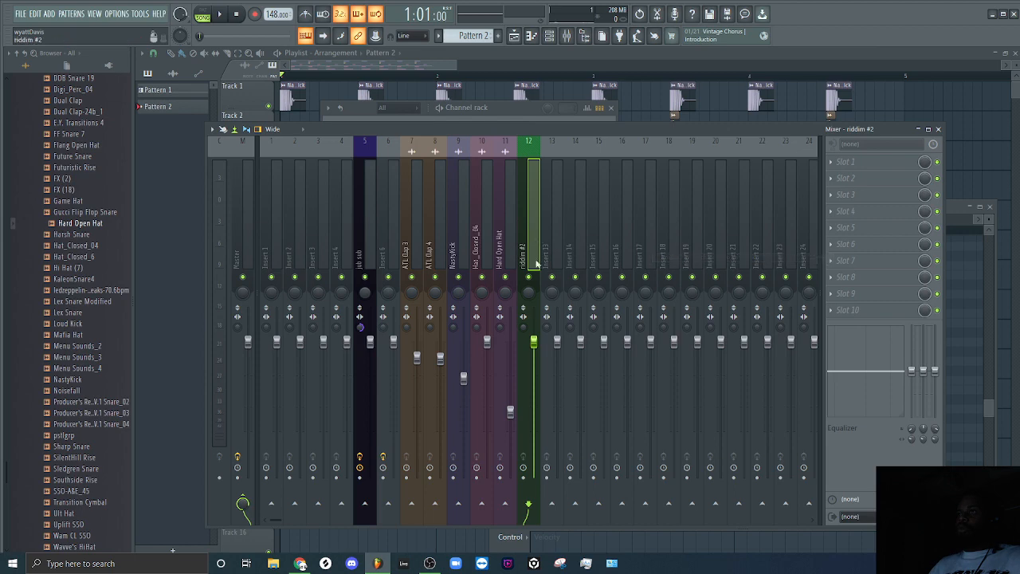
left_click(938, 128)
Place four consecutive one-beat E4 notes filling bar 1 in the piano roll of the riddim #2 channel.
right_click(413, 199)
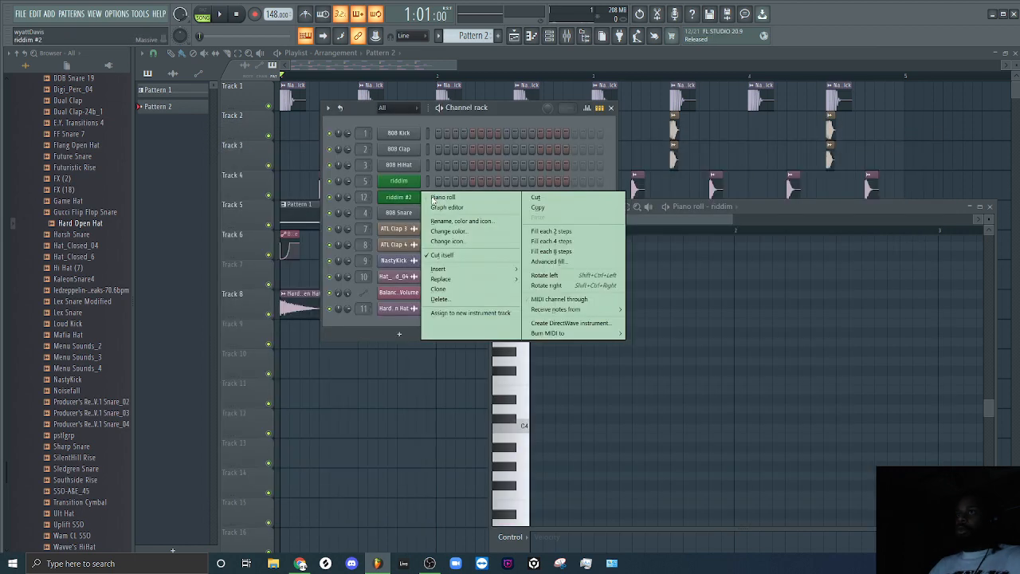
left_click(434, 199)
left_click(560, 429)
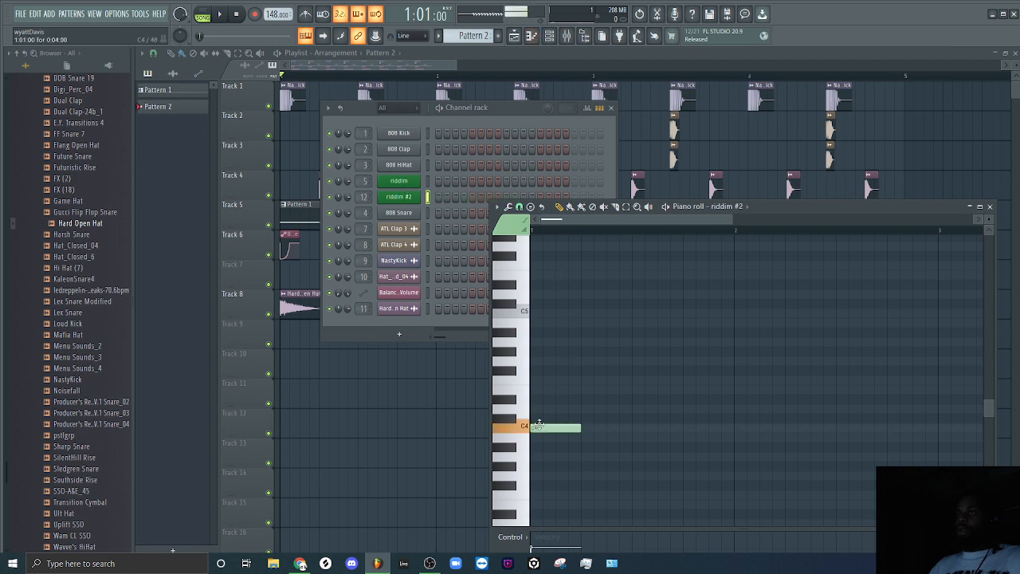
left_click_drag(551, 430, 551, 390)
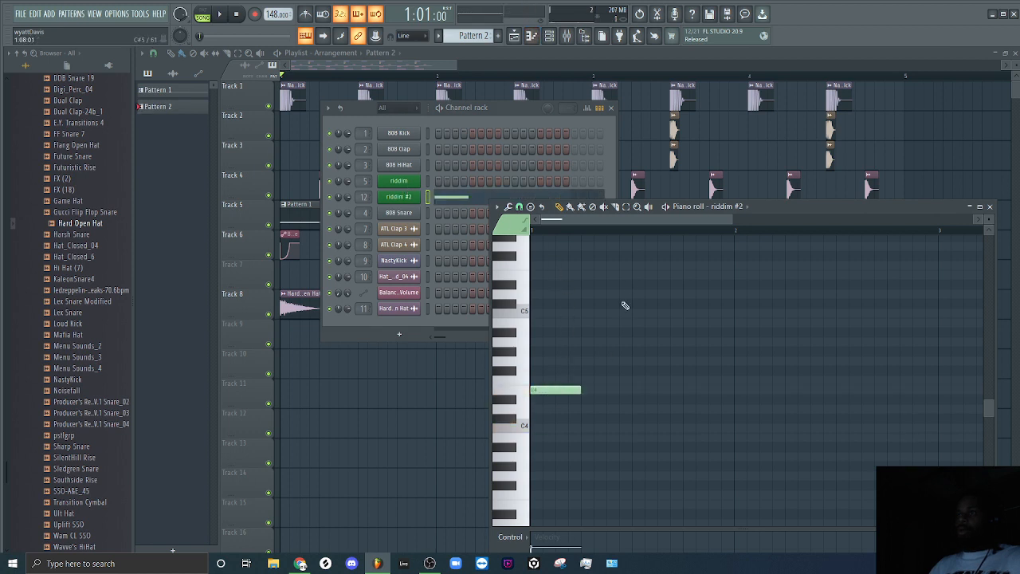
left_click(588, 390)
left_click(639, 390)
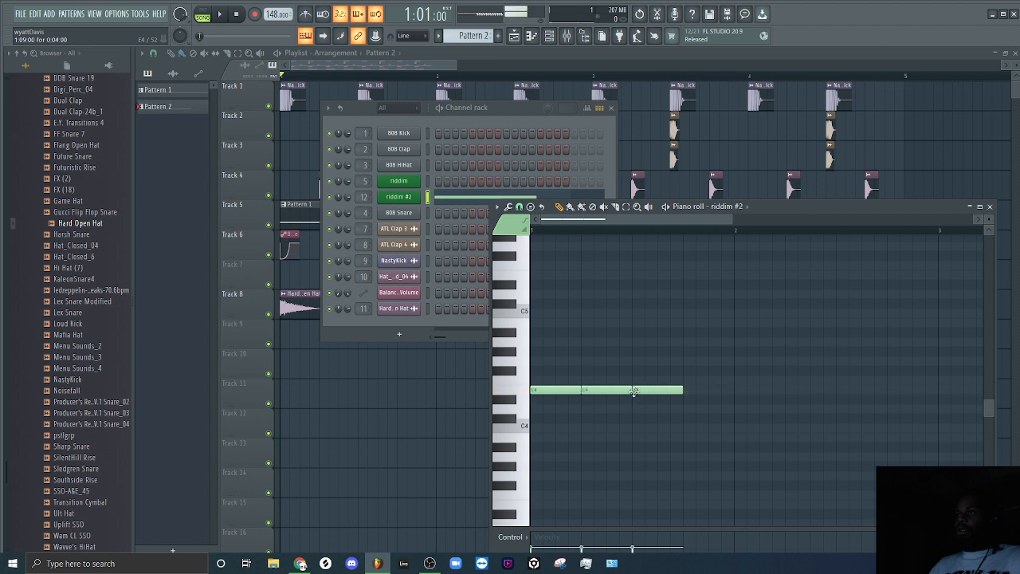
left_click(687, 390)
mouse_move(532, 369)
left_mouse_down()
mouse_move(533, 330)
mouse_move(526, 361)
left_mouse_up()
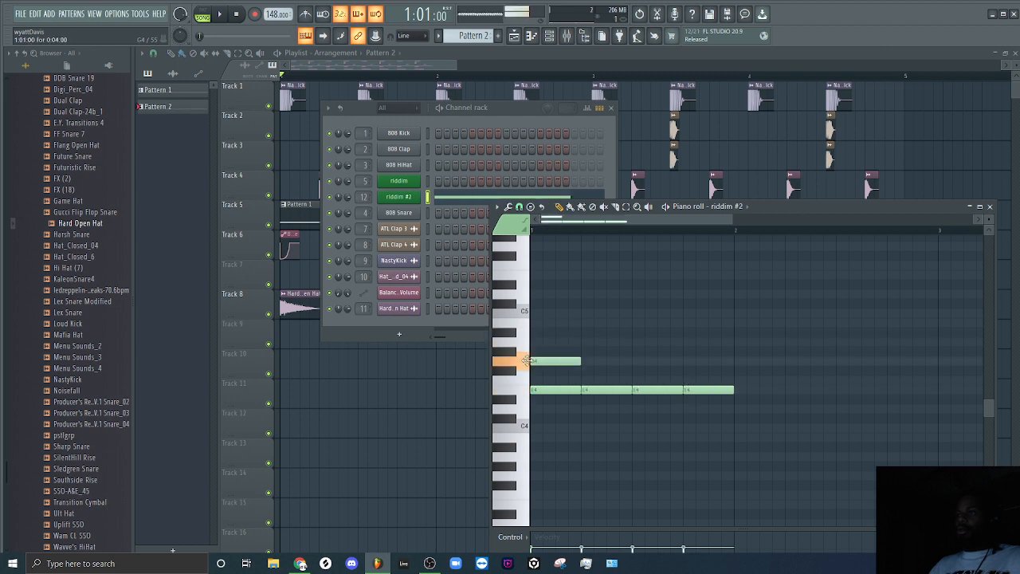
right_click(550, 361)
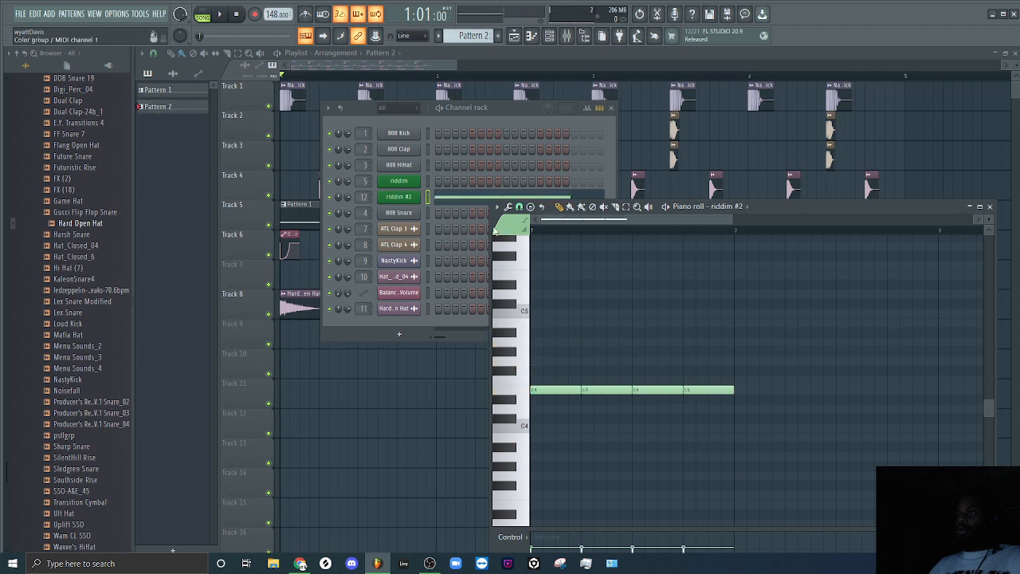
Set playback to pattern mode, play Pattern 2 to hear the notes, and stop it.
left_click(204, 12)
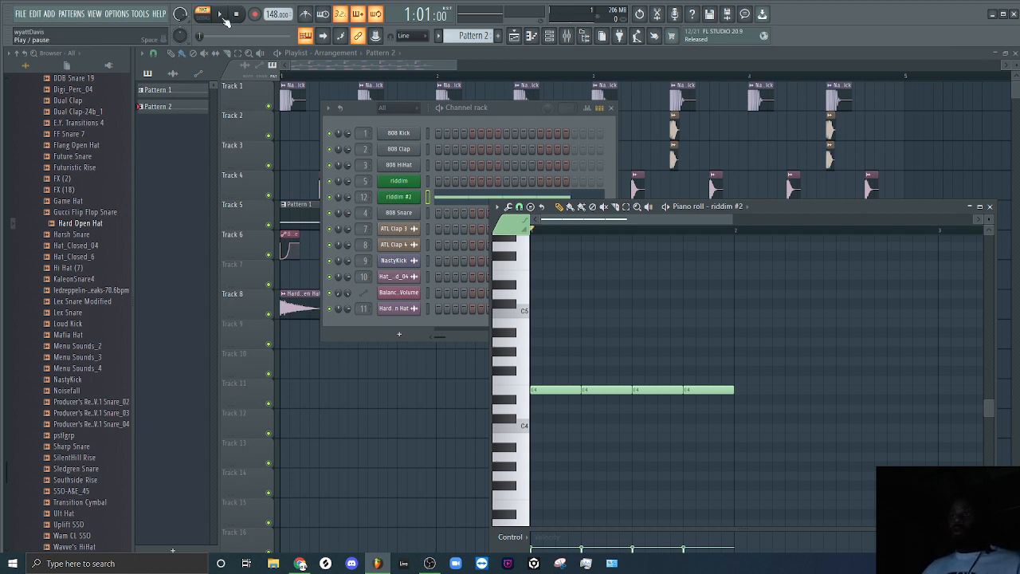
left_click(225, 17)
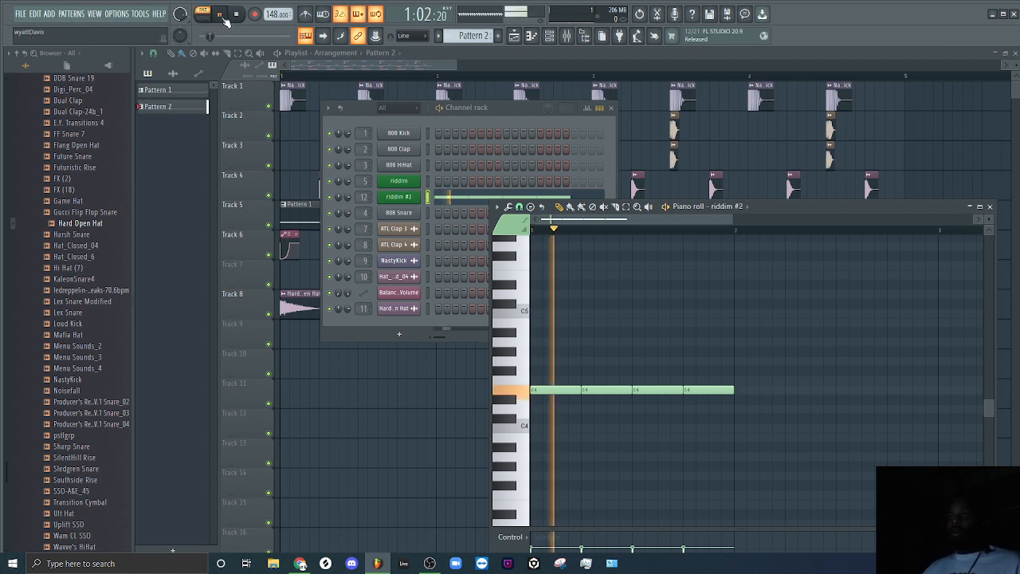
key("space")
Open the riddim #2 channel's Massive, look through OSC1's wavetable list, and move the plugin window clear of the channel rack.
left_click(414, 198)
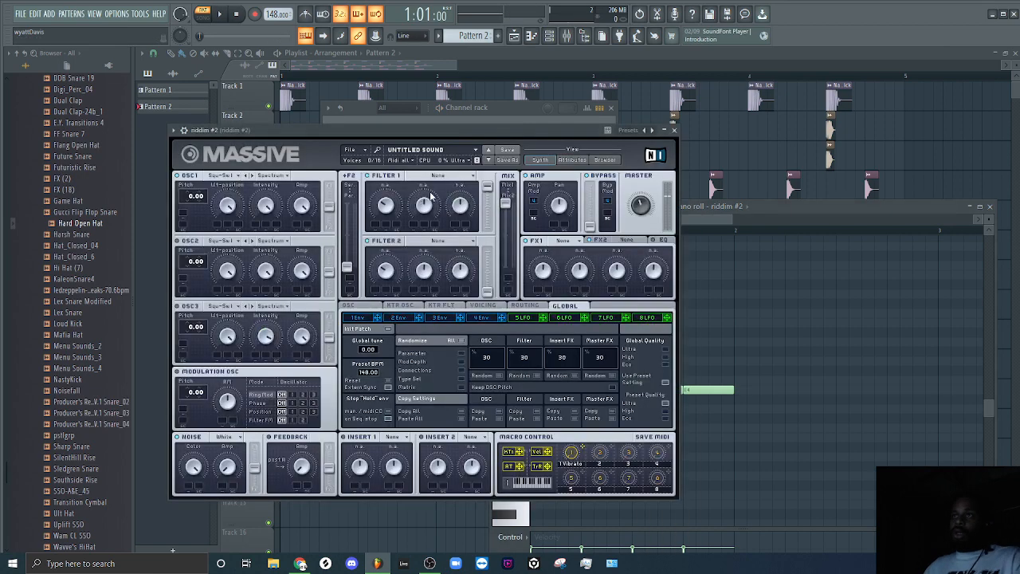
left_click(233, 176)
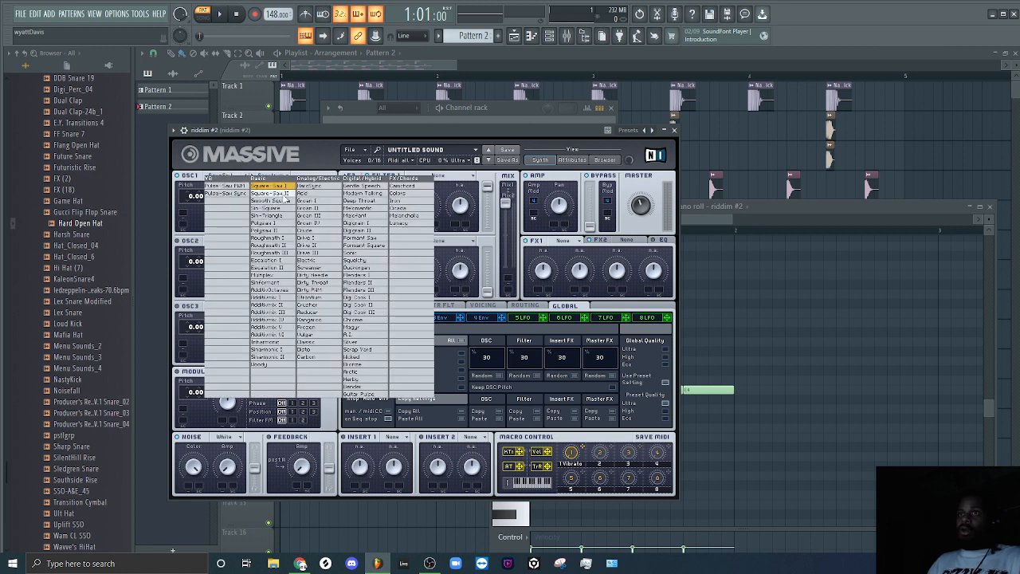
left_click(341, 126)
left_click_drag(342, 128, 611, 90)
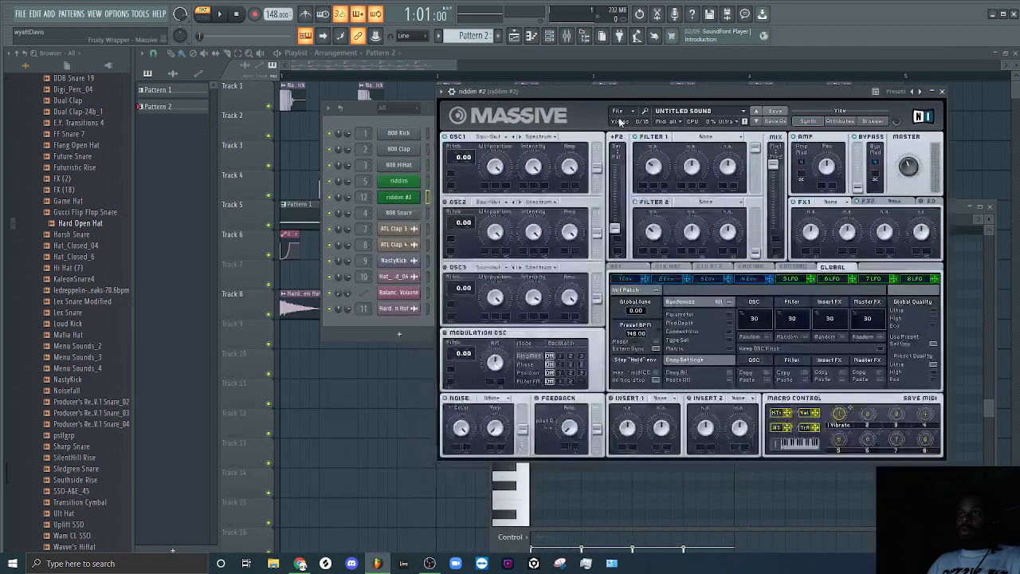
Insert a Serum channel beside riddim #2 and reposition its plugin window.
right_click(402, 199)
mouse_move(486, 272)
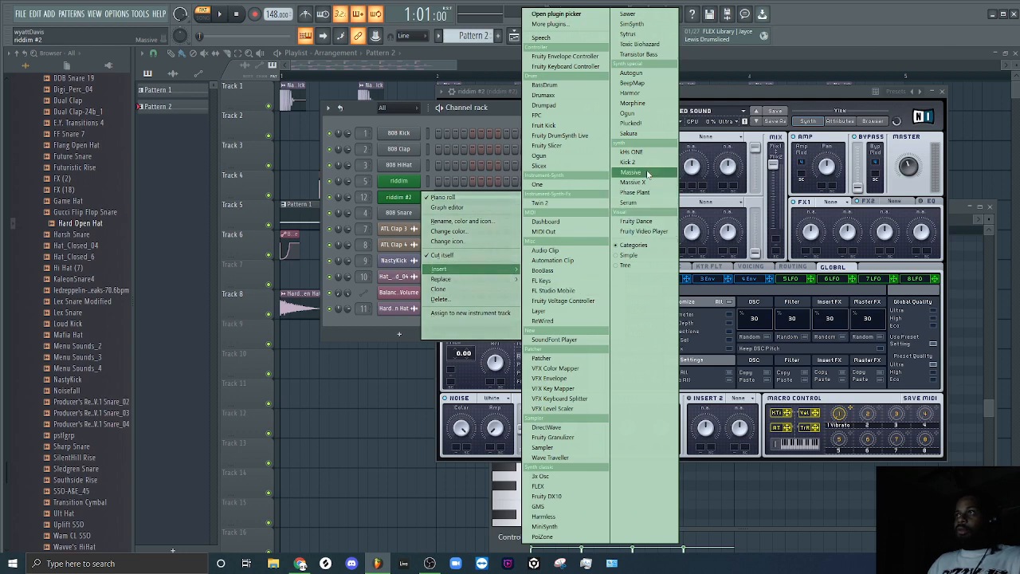
left_click(658, 203)
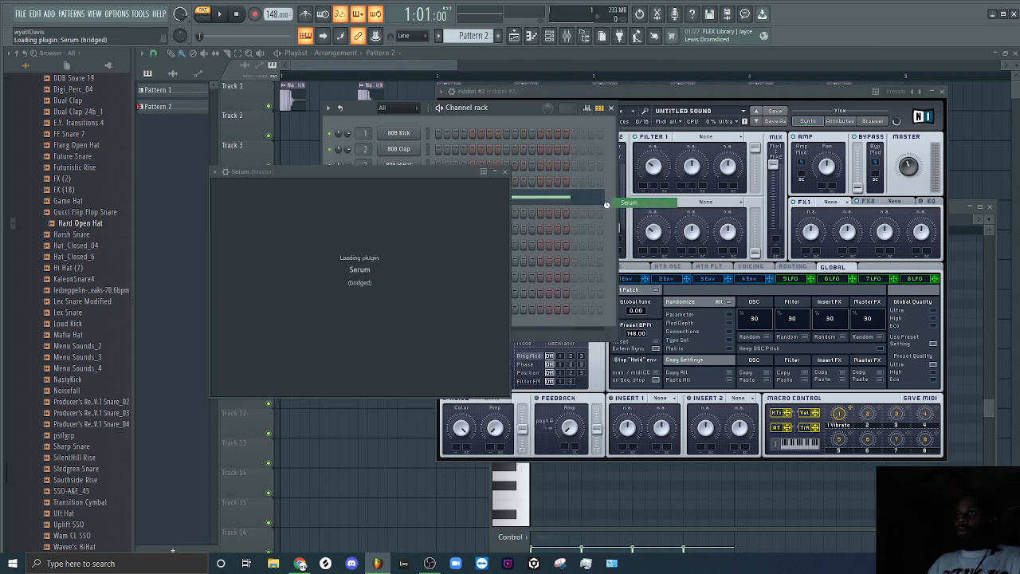
left_click_drag(463, 168, 548, 205)
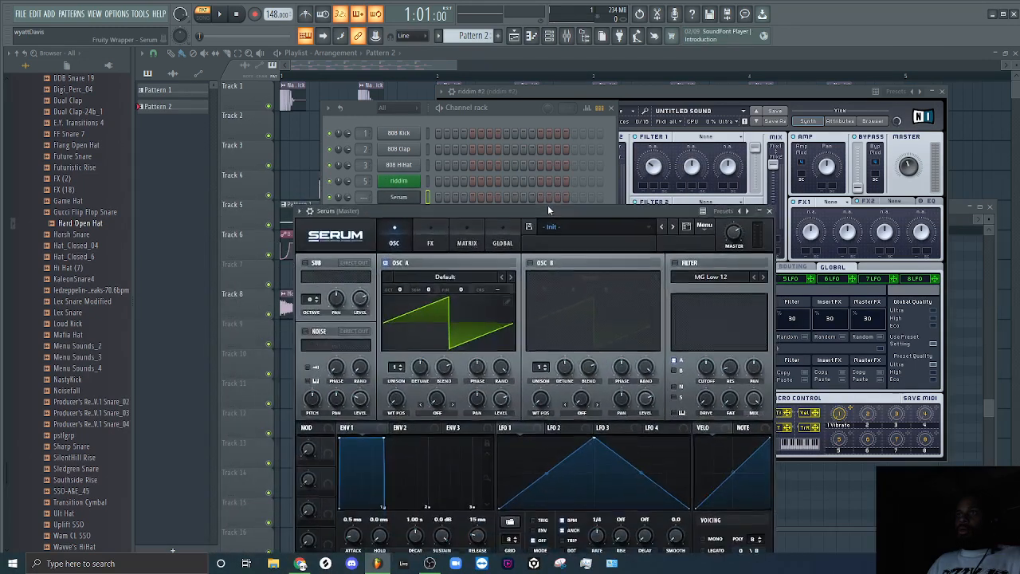
Load the Analog wavetable Basic Shapes into Serum's OSC A.
left_click(423, 270)
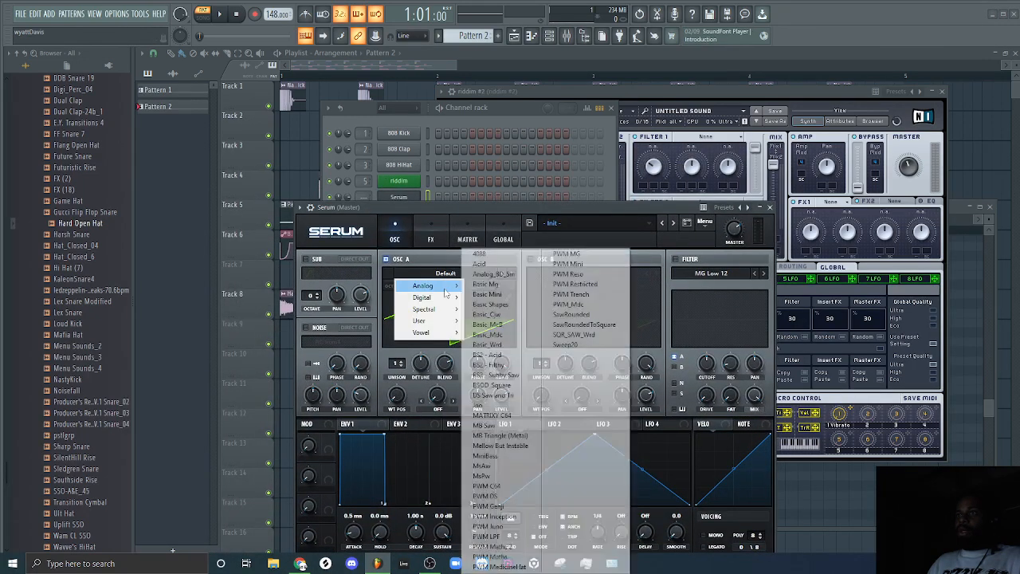
mouse_move(434, 285)
left_click(512, 305)
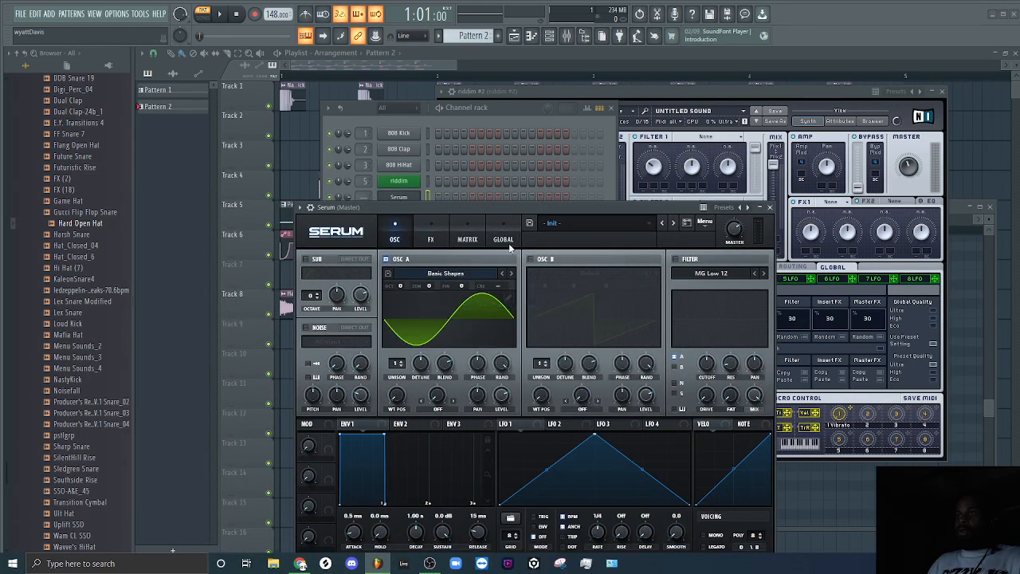
Move OSC A's wavetable position to the square wave and shift the Serum window away from the channel rack.
left_click_drag(513, 205, 556, 72)
left_click_drag(439, 265, 470, 224)
left_click_drag(446, 265, 446, 276)
left_click_drag(603, 74, 709, 276)
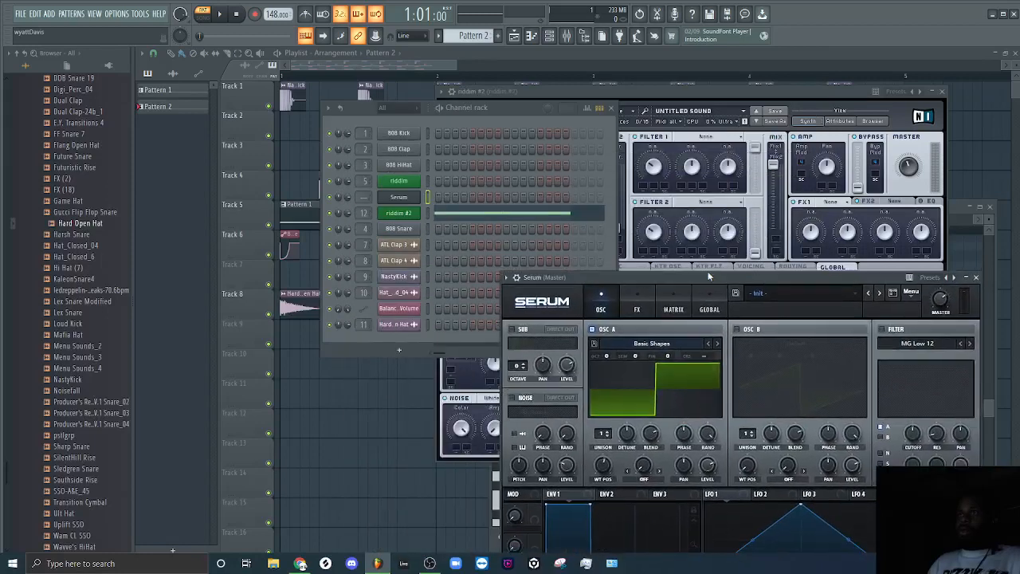
Open the riddim #2 channel's piano roll to check its notes.
right_click(414, 214)
left_click(418, 213)
left_click(458, 213)
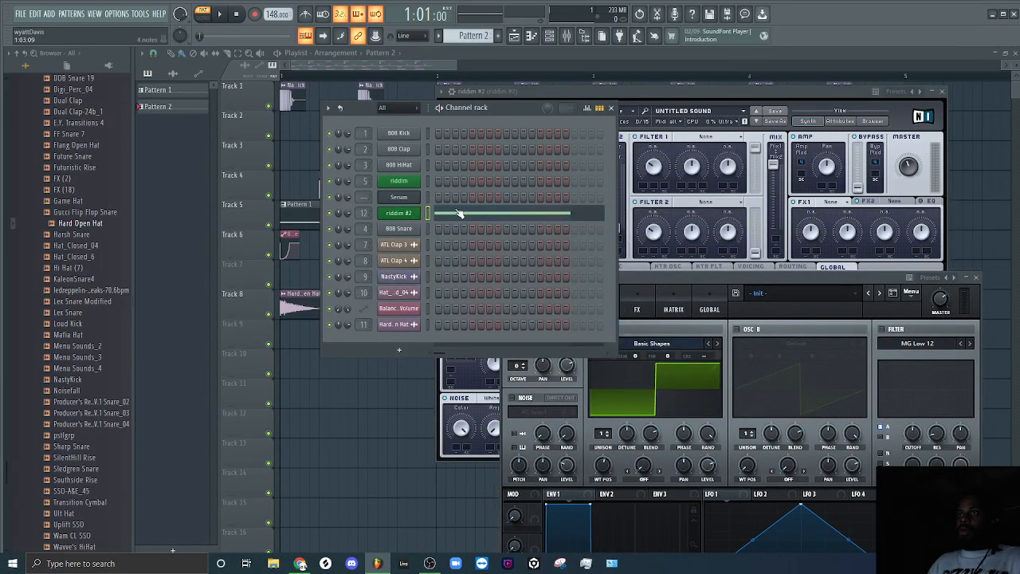
left_click(460, 213)
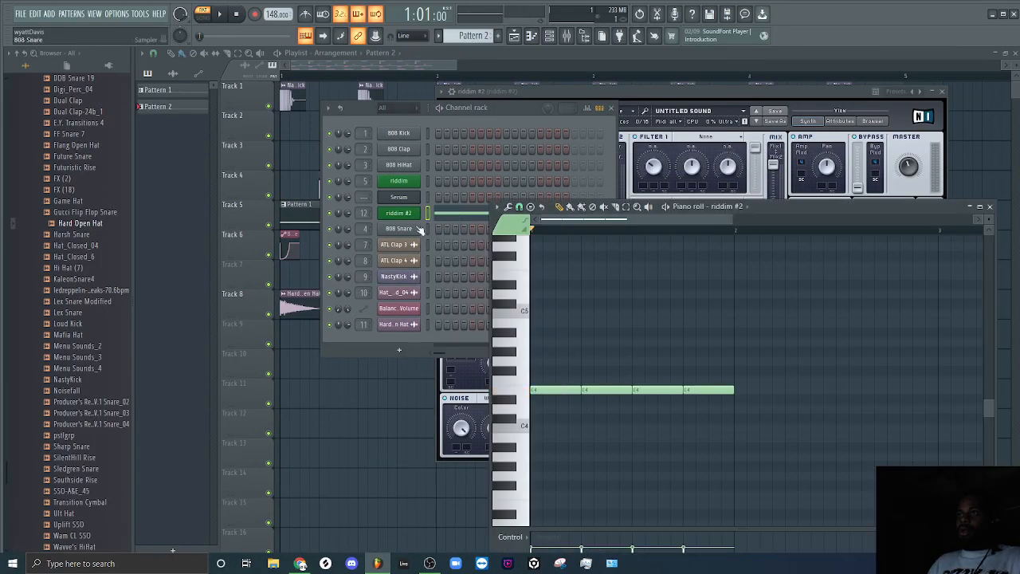
Place a test E4 note in the Serum channel's piano roll and remove it.
right_click(414, 197)
left_click(443, 197)
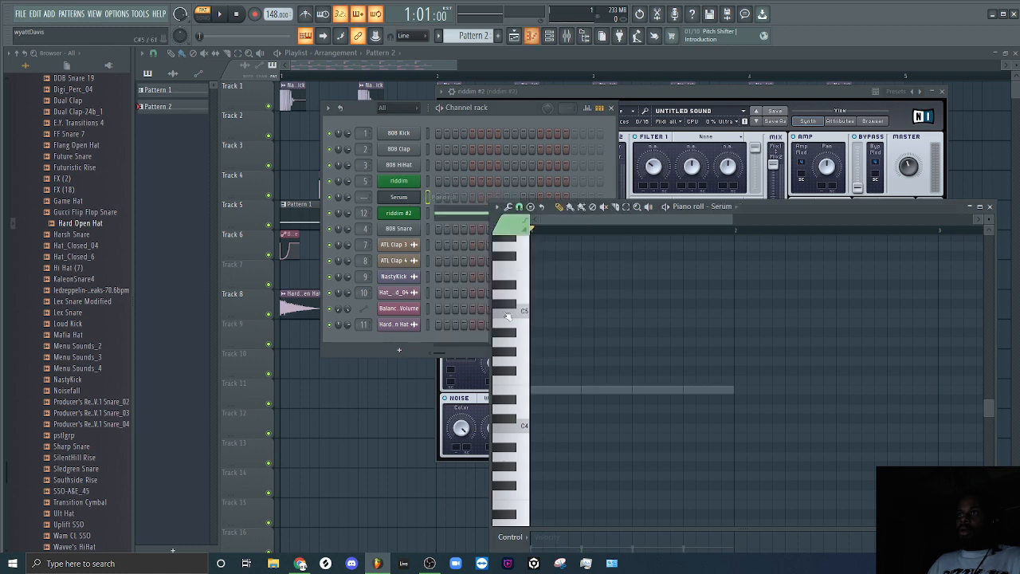
left_click(536, 390)
right_click(540, 391)
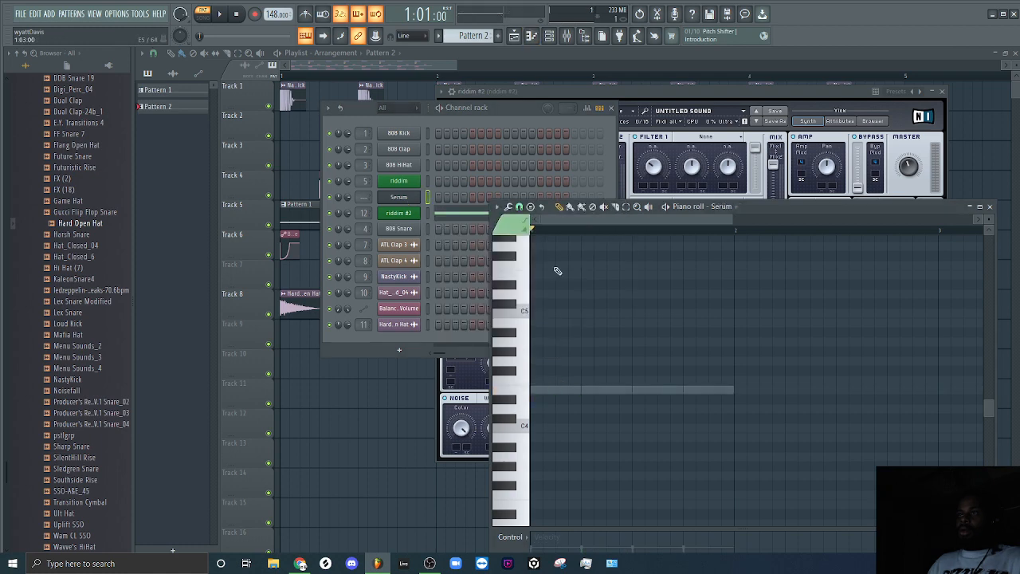
Bring up riddim #2's Massive, reopen its piano roll, and audition the first E4 note.
left_click(647, 94)
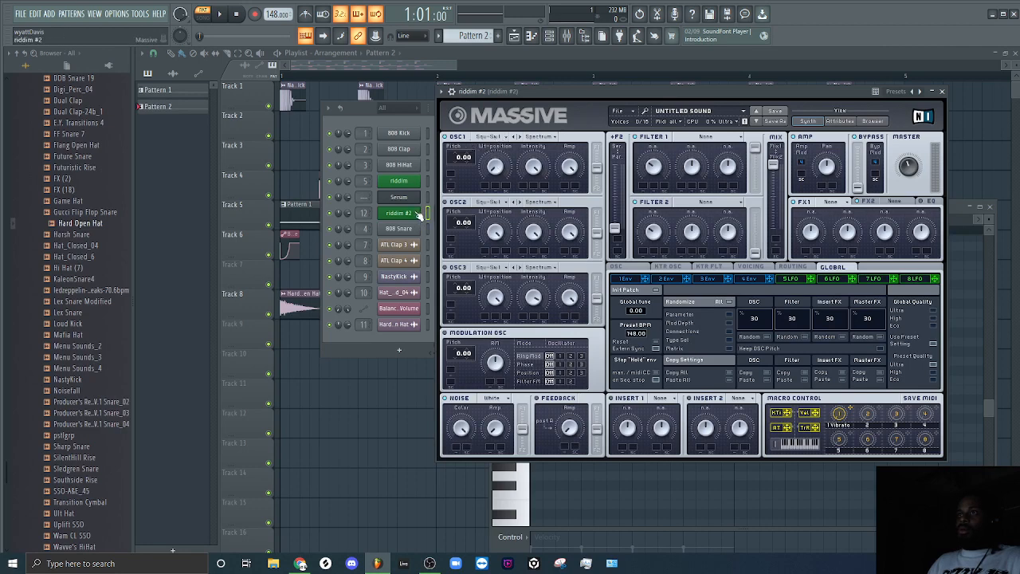
left_click(411, 123)
left_click(463, 217)
left_click(549, 388)
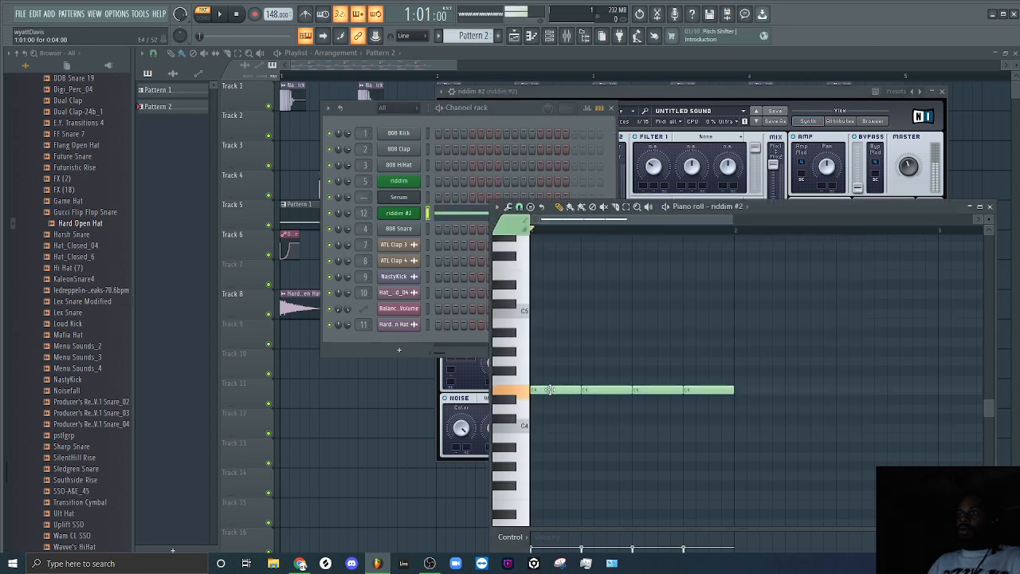
View the Serum channel's empty piano roll and close the piano roll window.
right_click(416, 193)
left_click(444, 197)
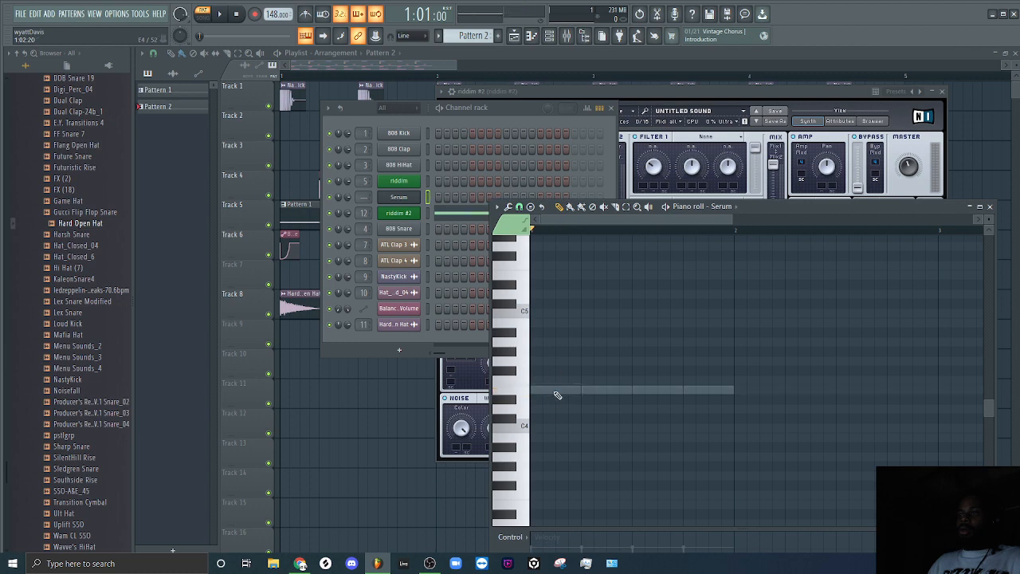
left_click(513, 122)
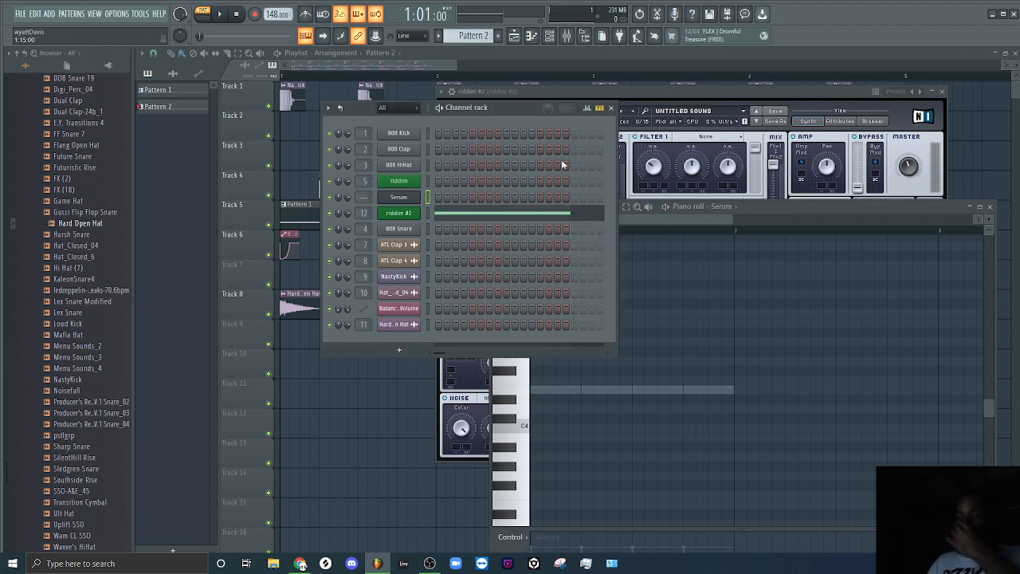
left_click(988, 211)
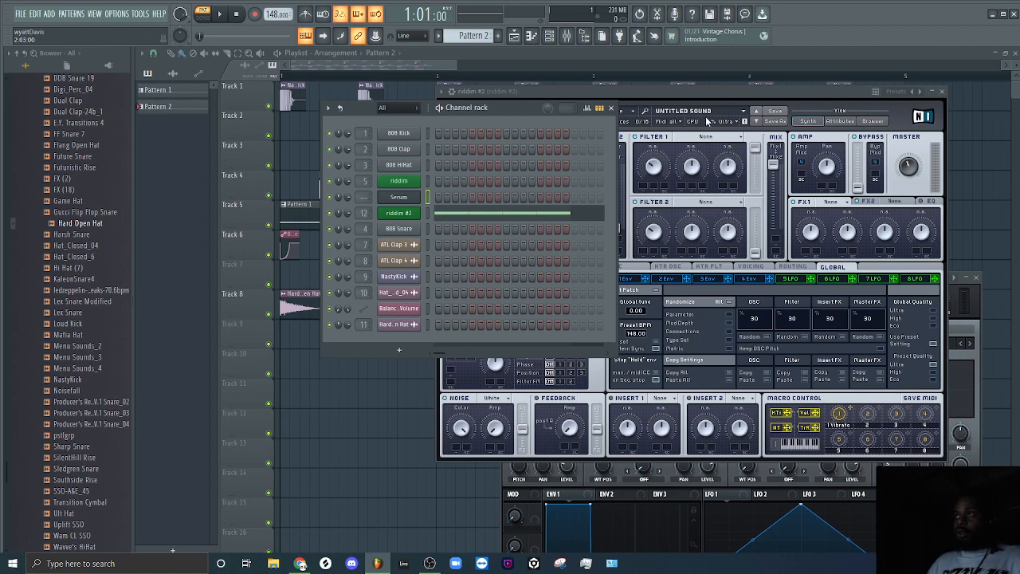
Set OSC1's pitch in Massive to -24.00 and OSC A's octave in Serum to -2, and close Serum.
left_click(698, 89)
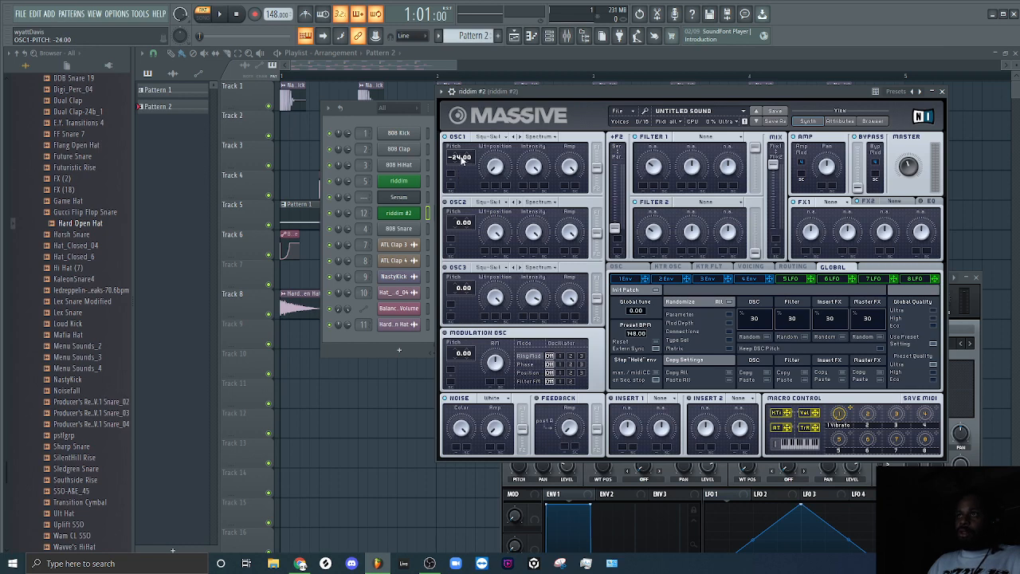
left_click(399, 196)
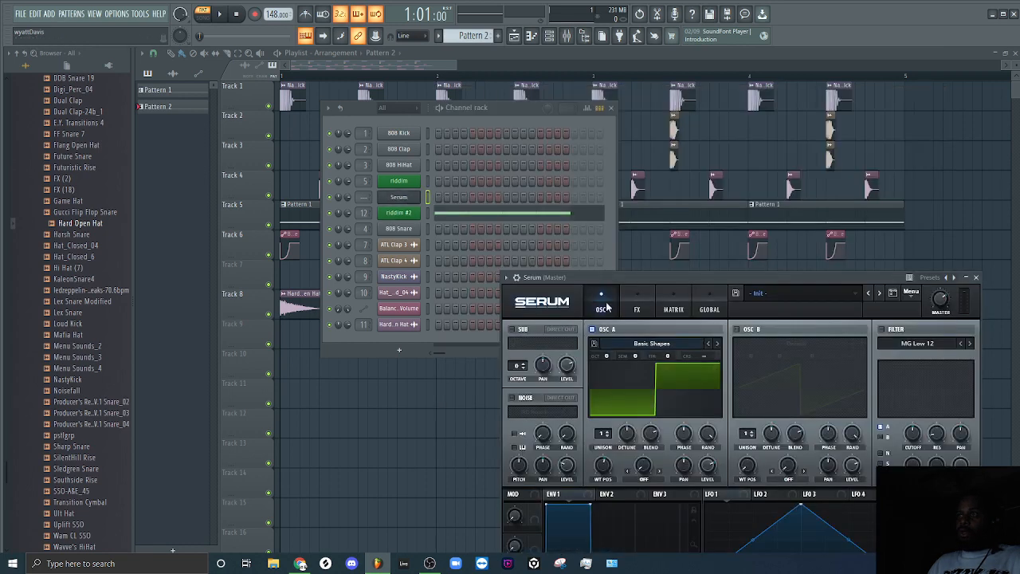
left_click_drag(606, 355, 606, 362)
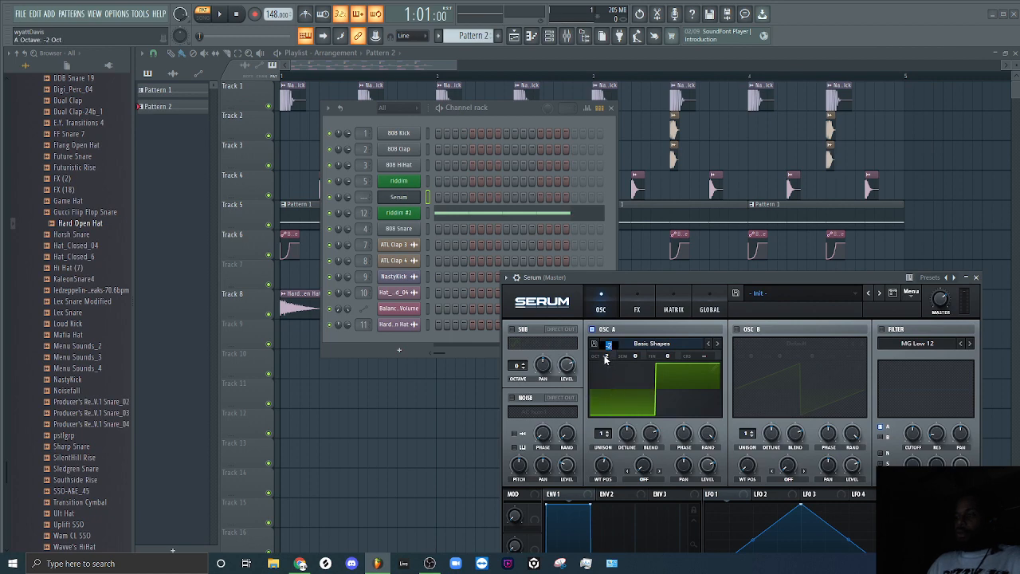
left_click(975, 277)
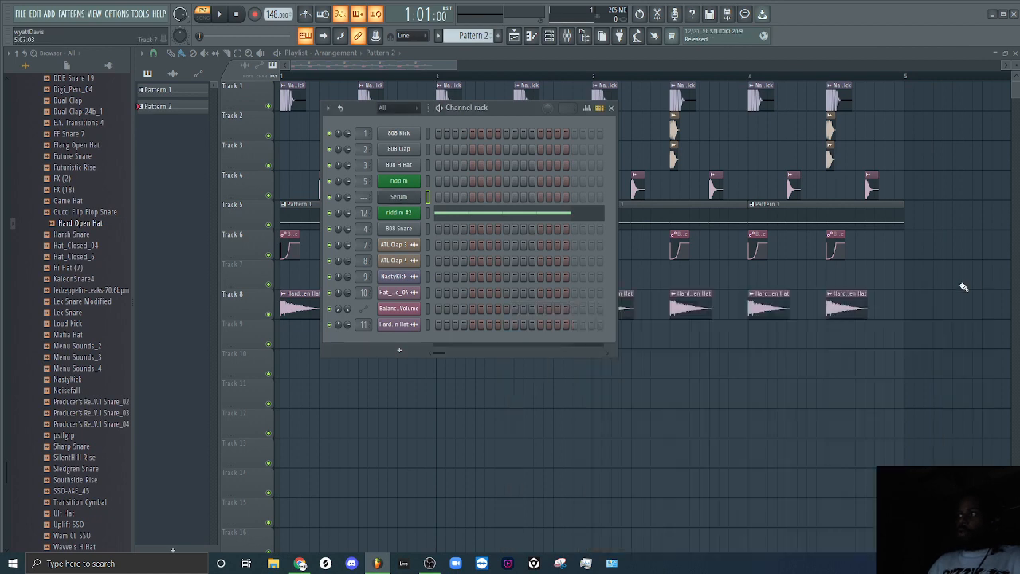
Bring up riddim #2's Massive, play Pattern 2 to hear the lowered pitch, and stop playback.
left_click(410, 213)
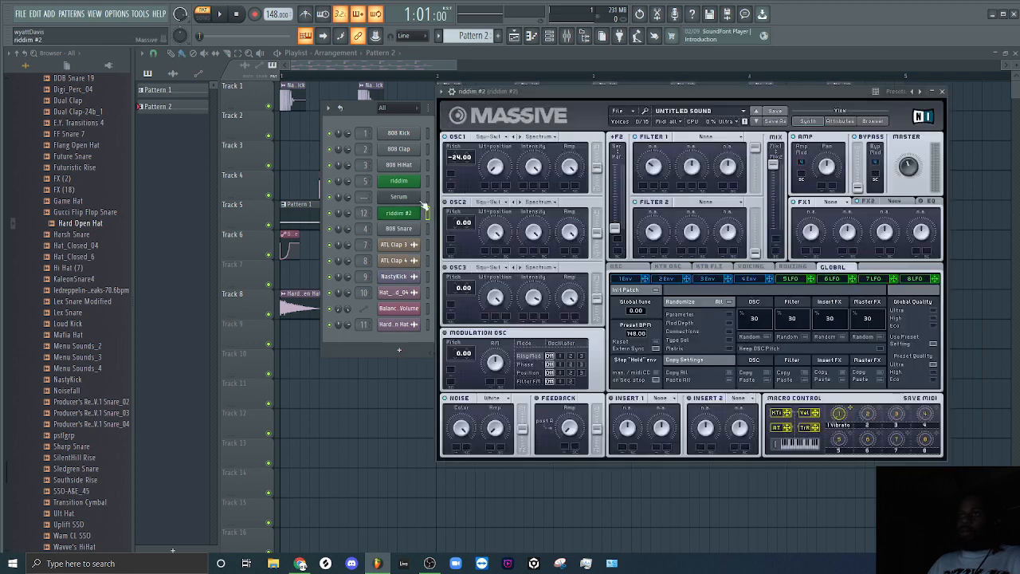
left_click(222, 15)
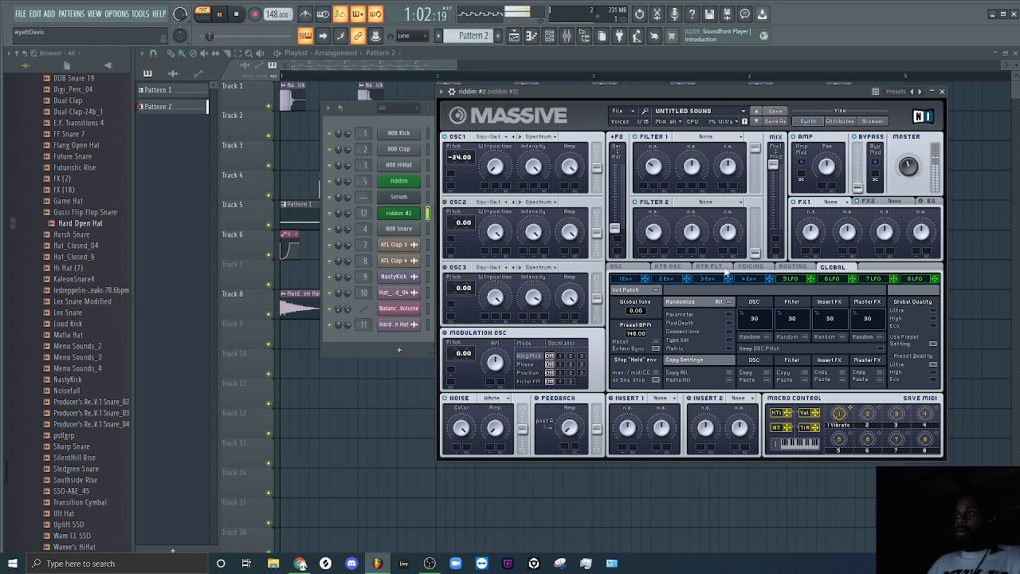
key("space")
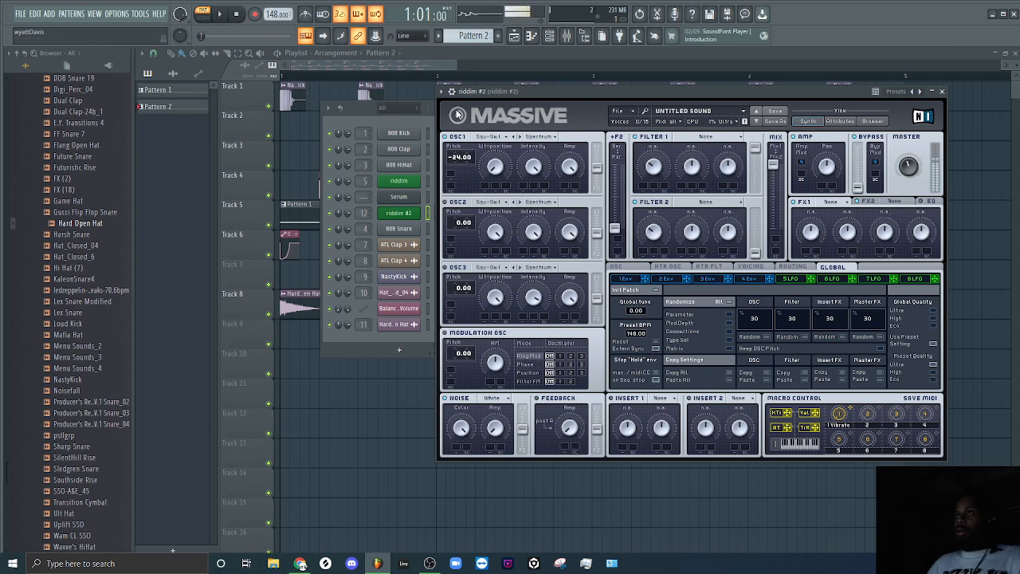
Show LFO 6 in Massive and set its upper curve to a triangle wave.
left_click(801, 279)
left_click(747, 279)
left_click(833, 279)
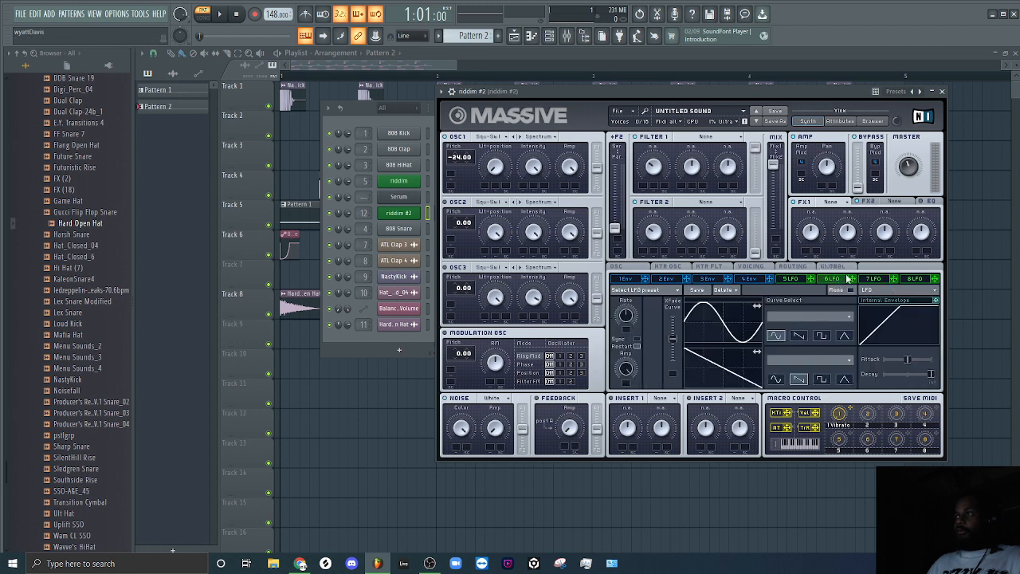
left_click(843, 336)
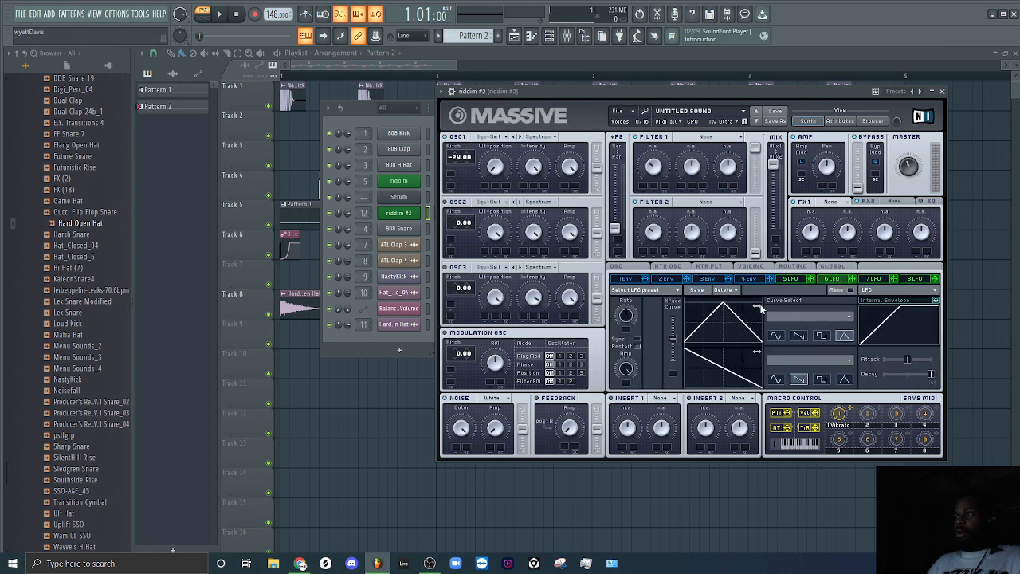
Try modulator 6 in Performer mode, show its curve selection, and return it to LFO mode.
left_click(886, 292)
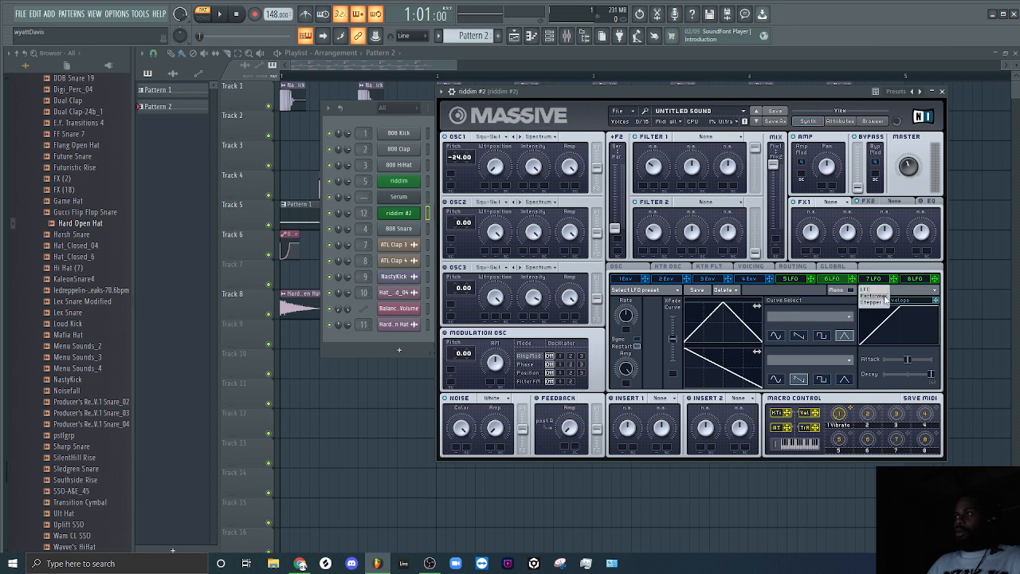
left_click(876, 297)
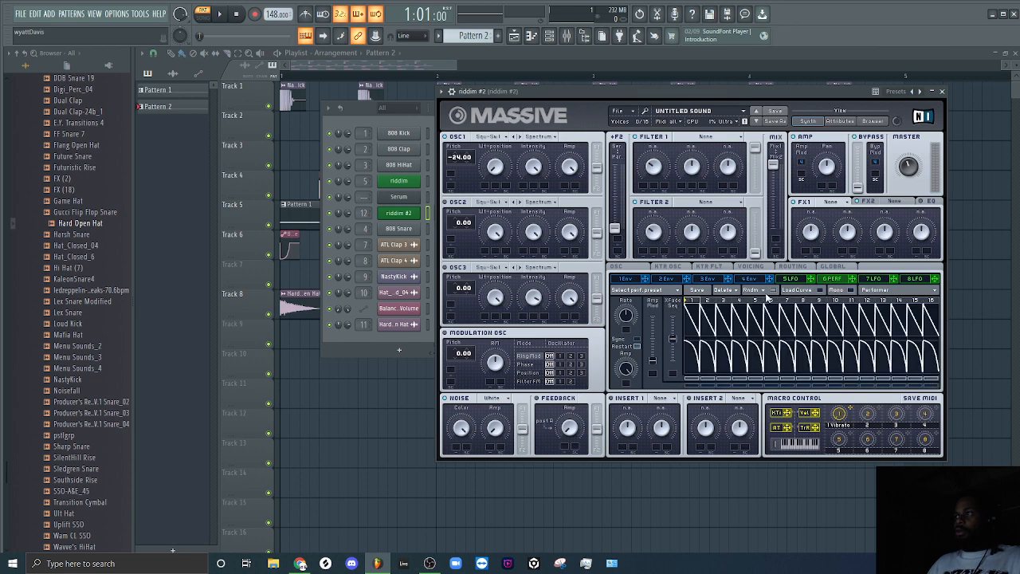
left_click(804, 290)
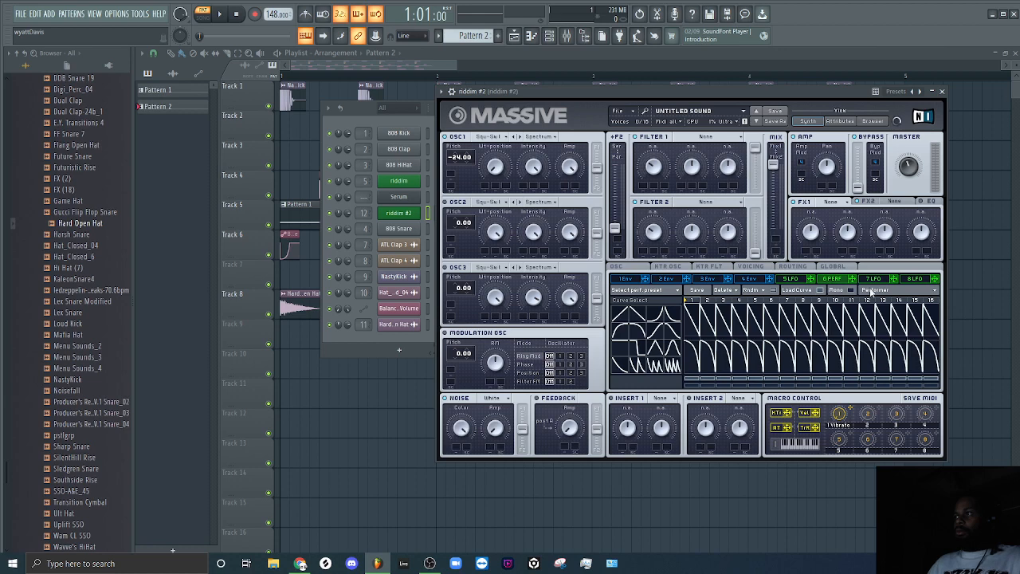
left_click(870, 292)
left_click(879, 293)
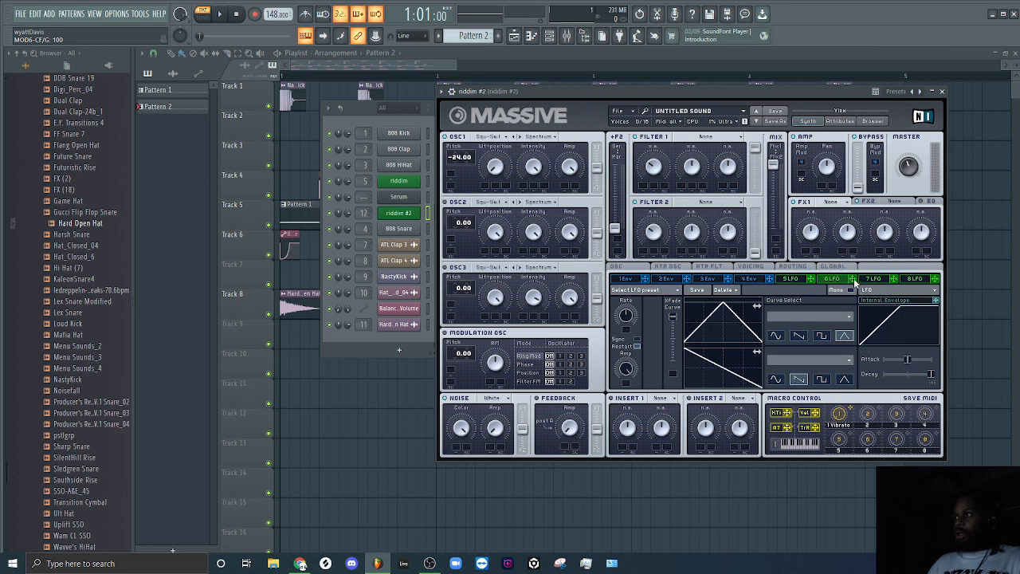
Assign LFO 6, crossfaded fully to its triangle curve, to the Amp modulation slot and audition the pattern.
left_click_drag(854, 282, 801, 176)
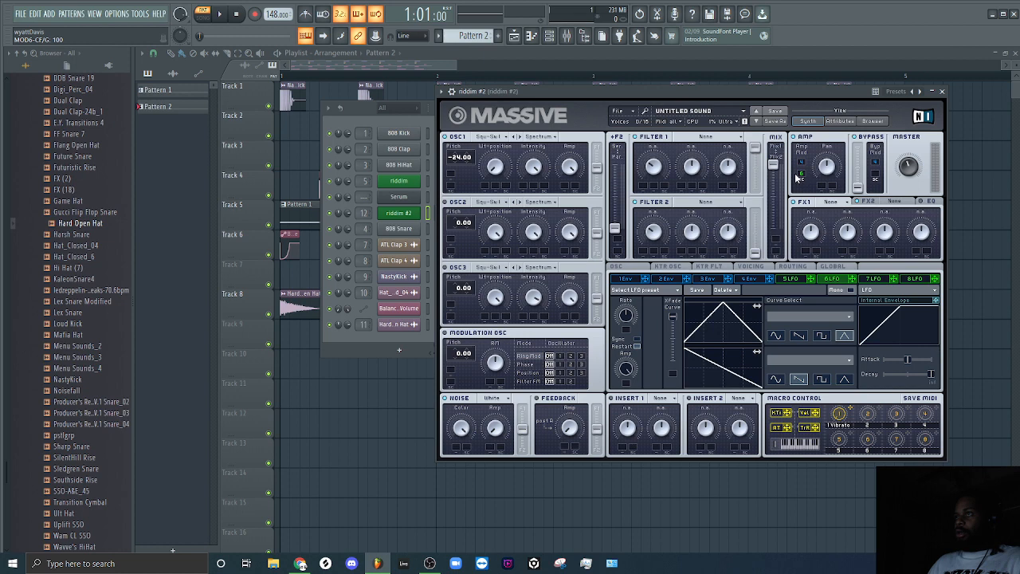
left_click(219, 13)
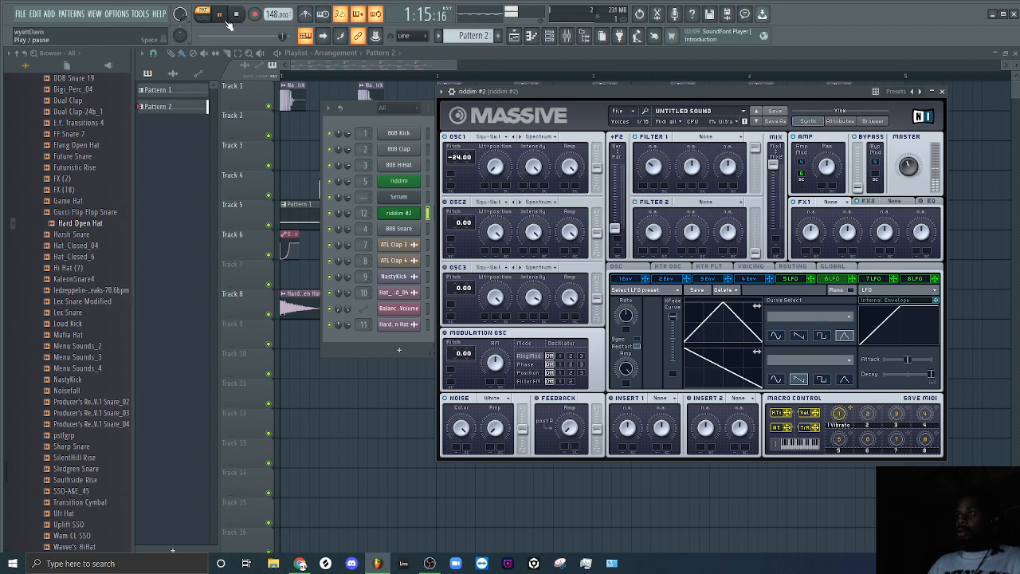
left_click(236, 15)
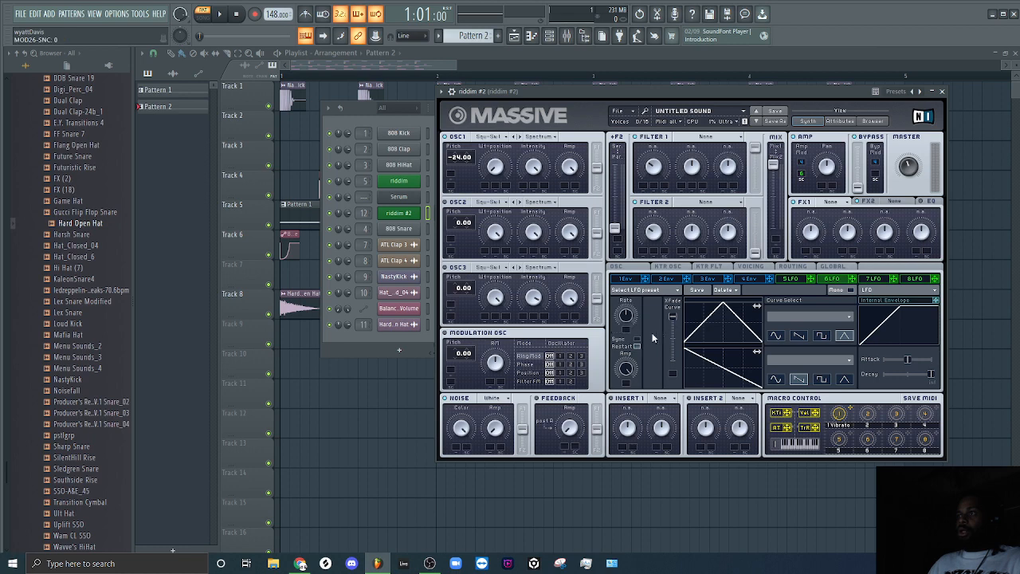
Turn on tempo sync for LFO 6.
left_click(635, 338)
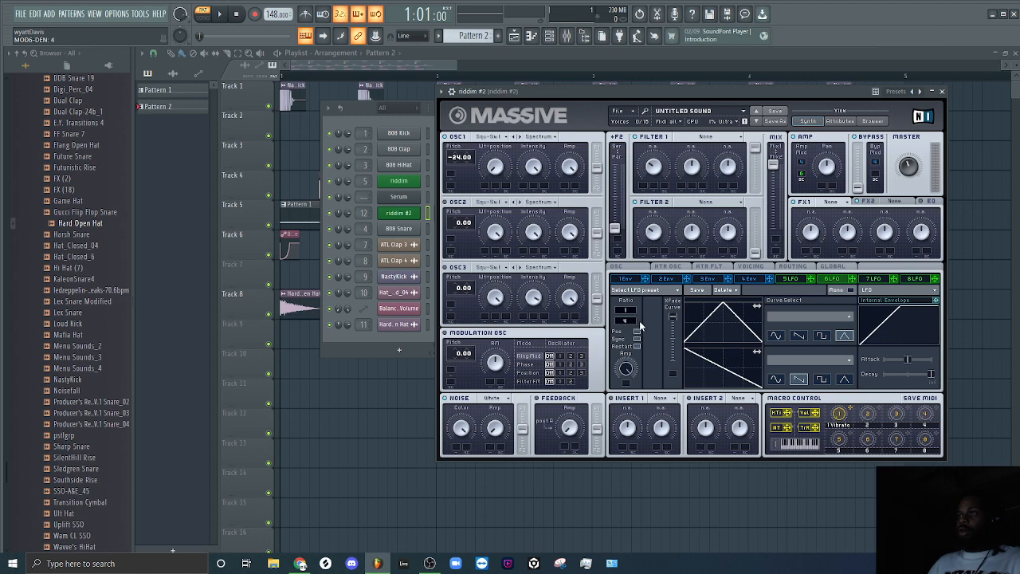
Set OSC2's pitch to -24.00 and audition the pattern.
left_click(220, 14)
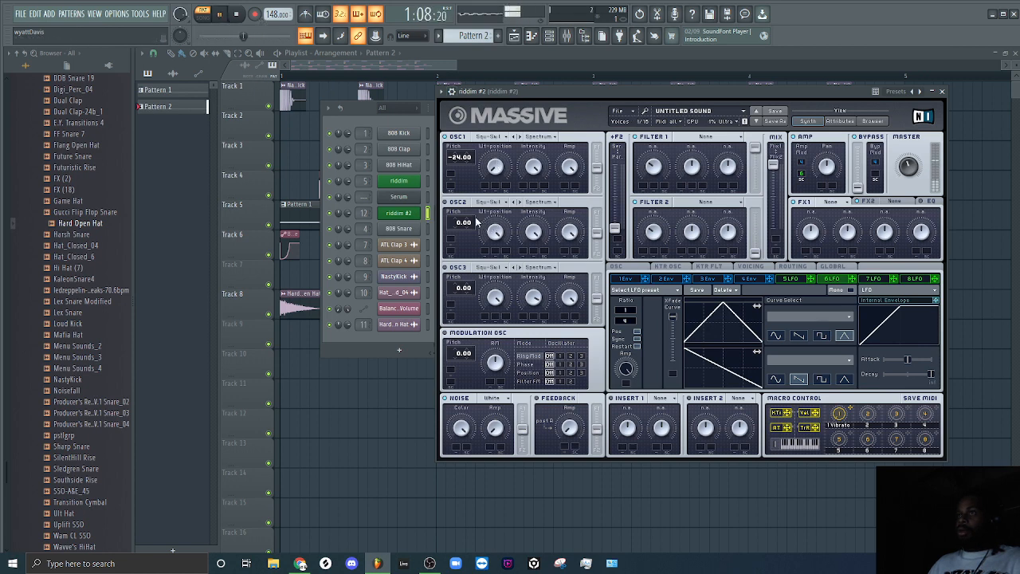
key("space")
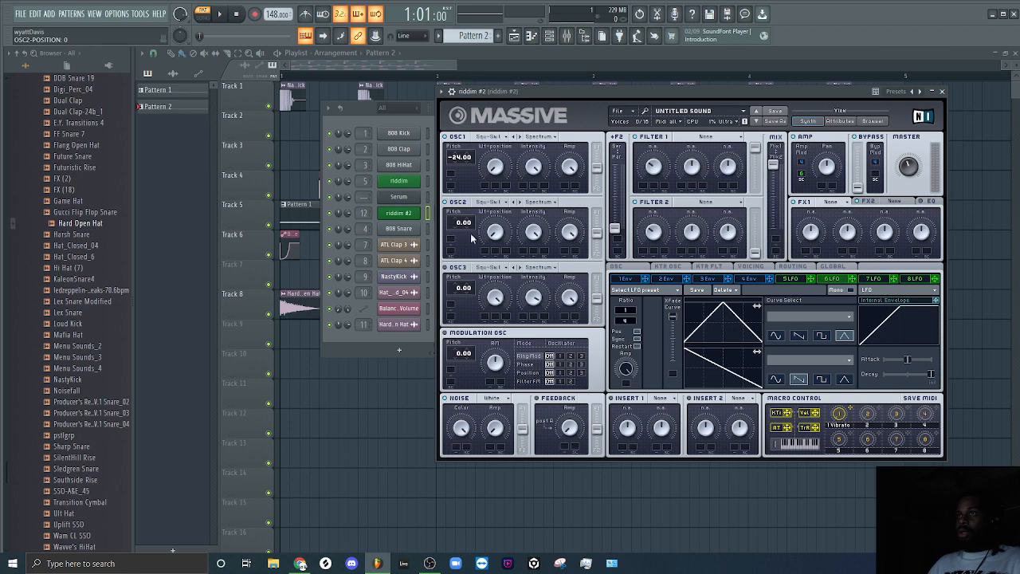
scroll(459, 229, "down", 3)
left_click(219, 14)
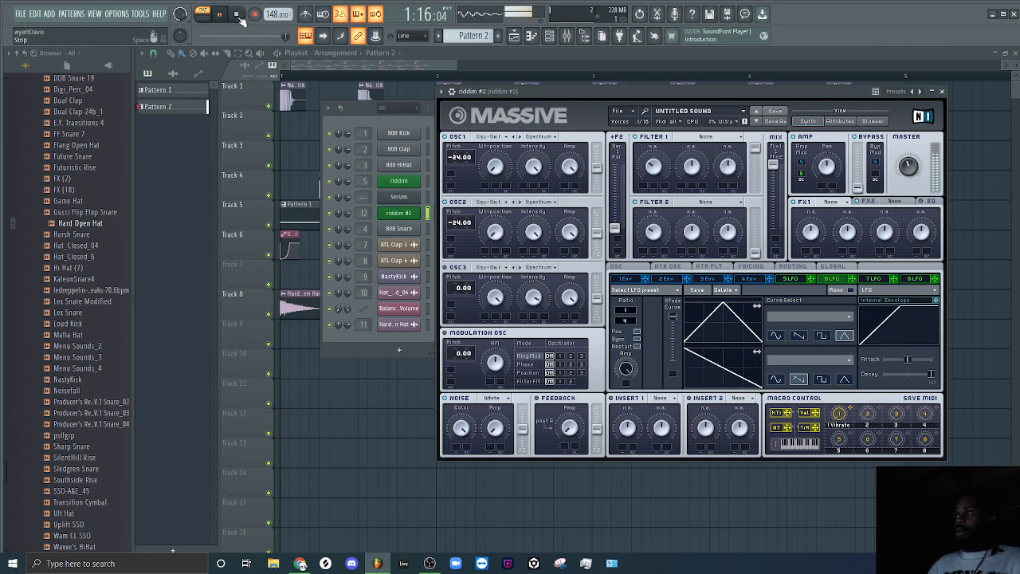
left_click(237, 15)
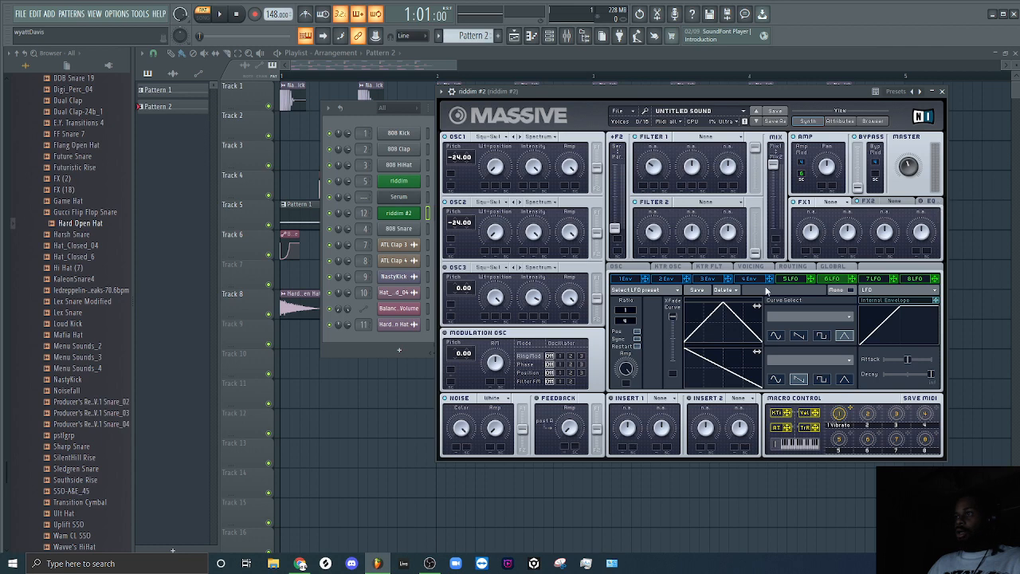
Load Dimension Expander into Massive's FX2, lower its Size, and audition the pattern.
left_click(929, 202)
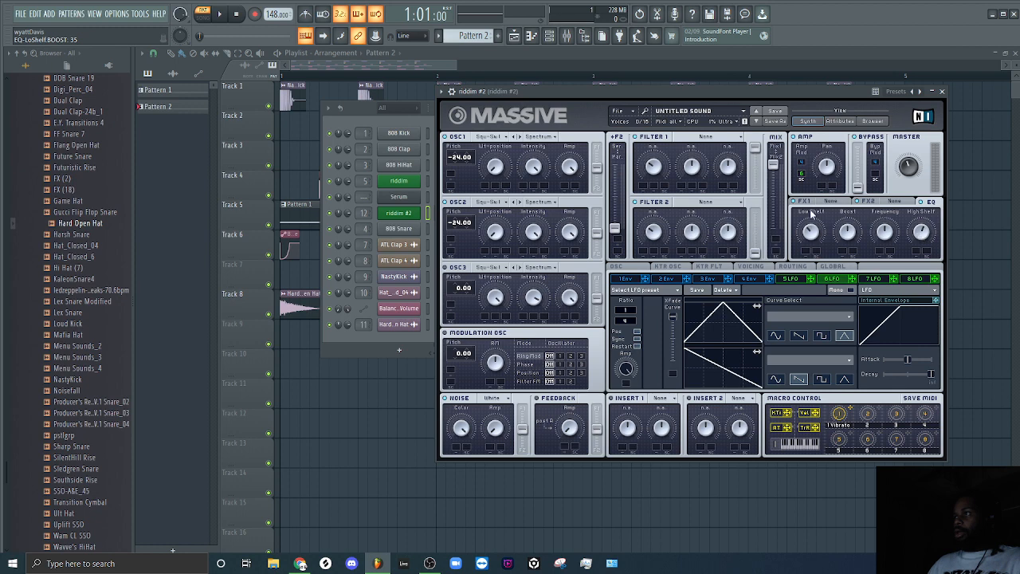
left_click(879, 205)
left_click(883, 203)
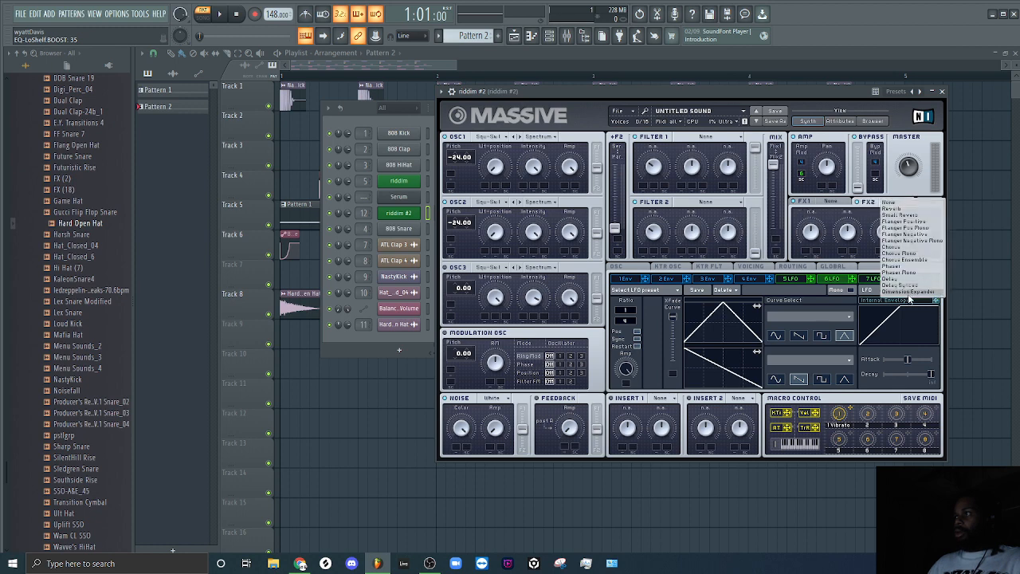
left_click(867, 217)
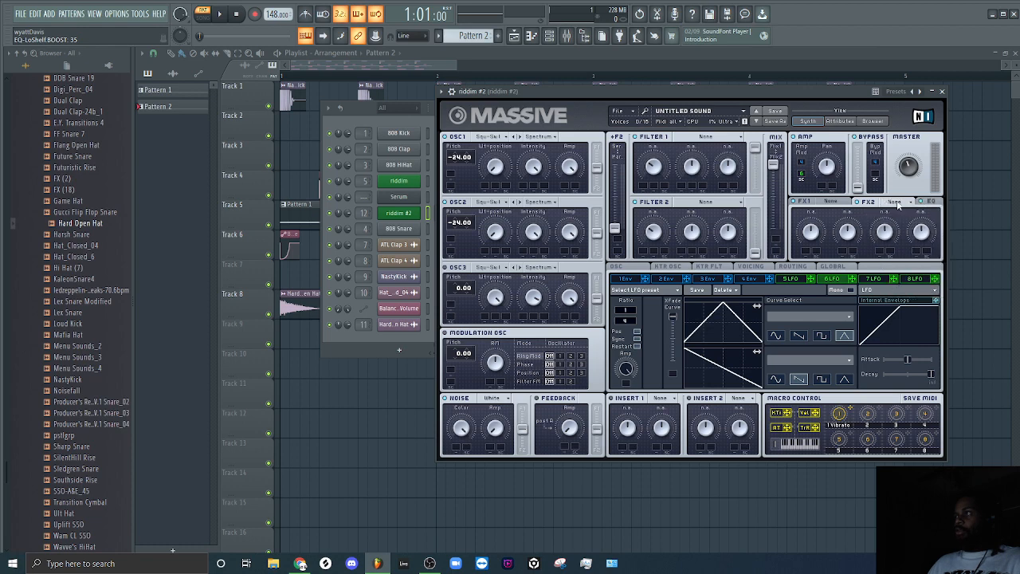
left_click(895, 202)
left_click(907, 292)
left_click_drag(847, 231, 839, 299)
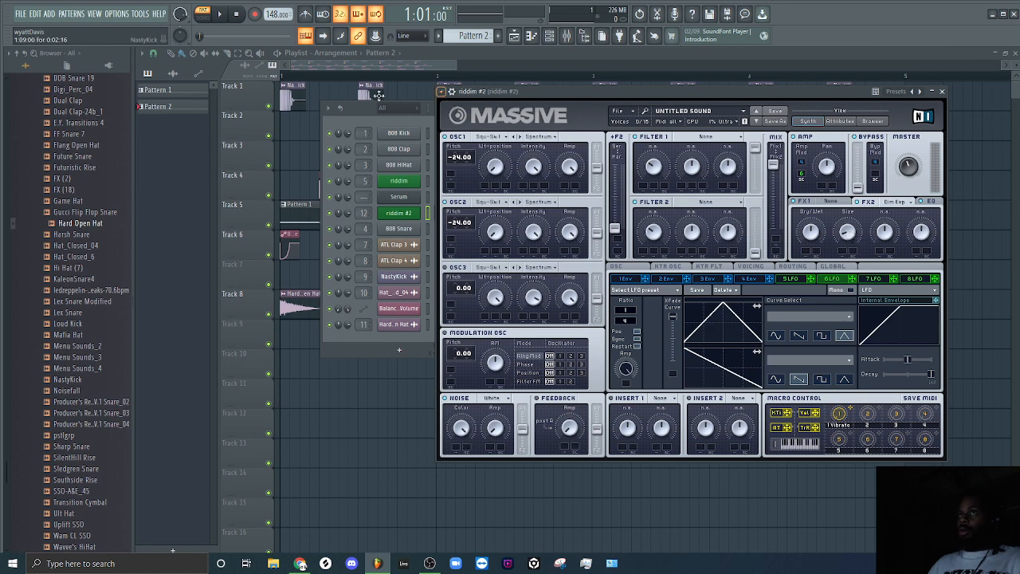
left_click(219, 14)
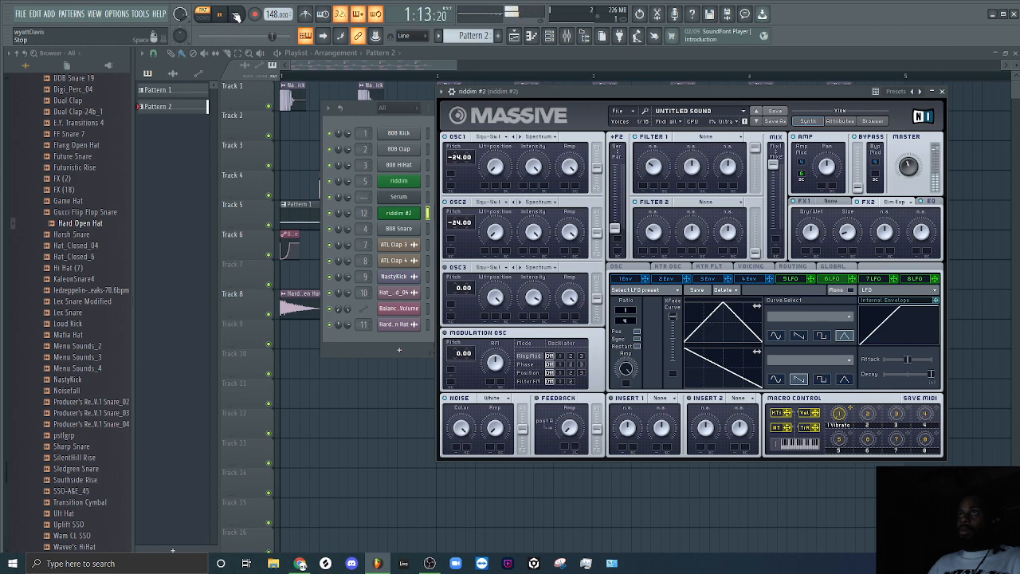
left_click(236, 15)
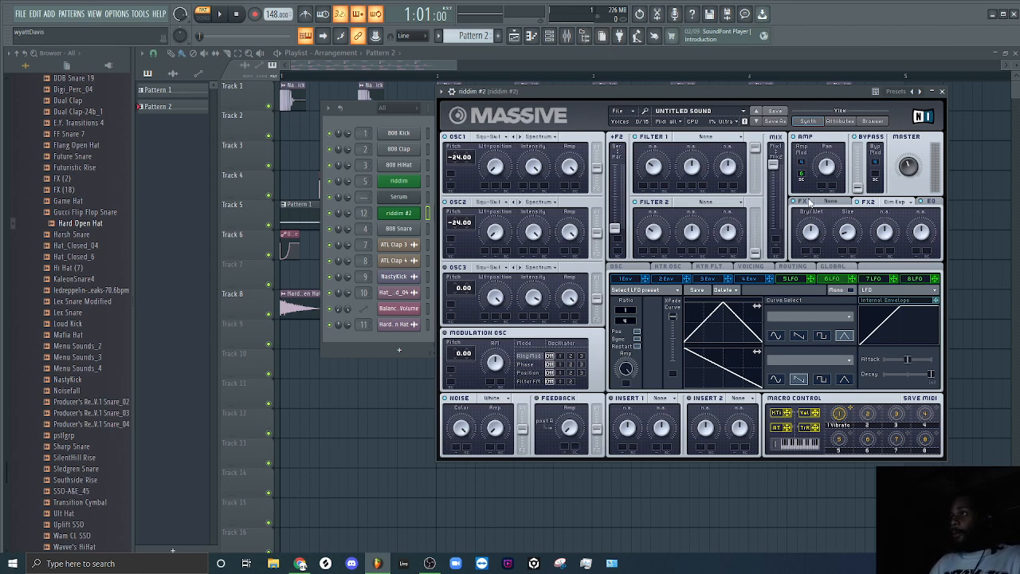
Load Classic Tube into Massive's FX1 and adjust its Dry/Wet and Drive while auditioning the pattern.
left_click(828, 202)
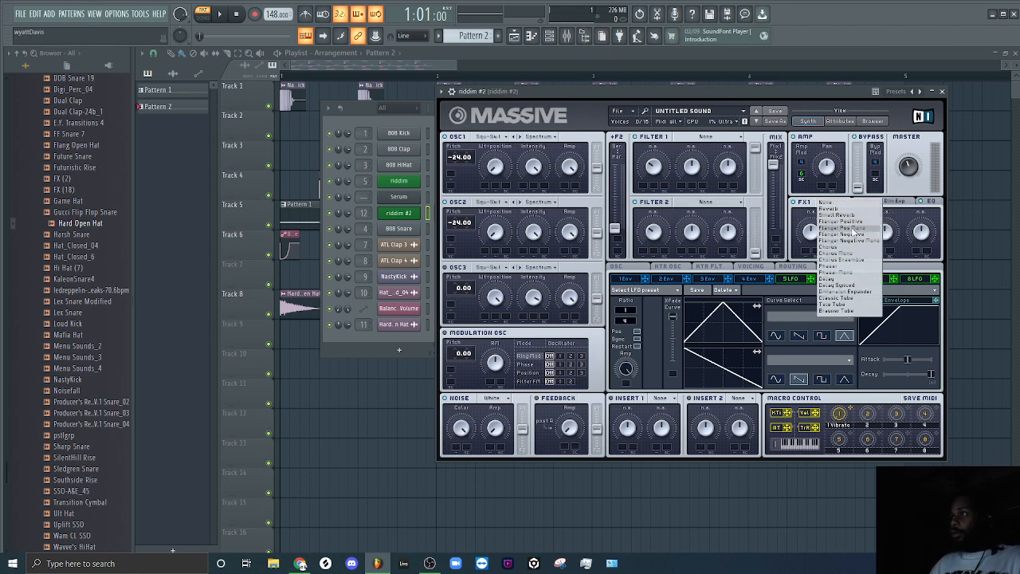
left_click(847, 296)
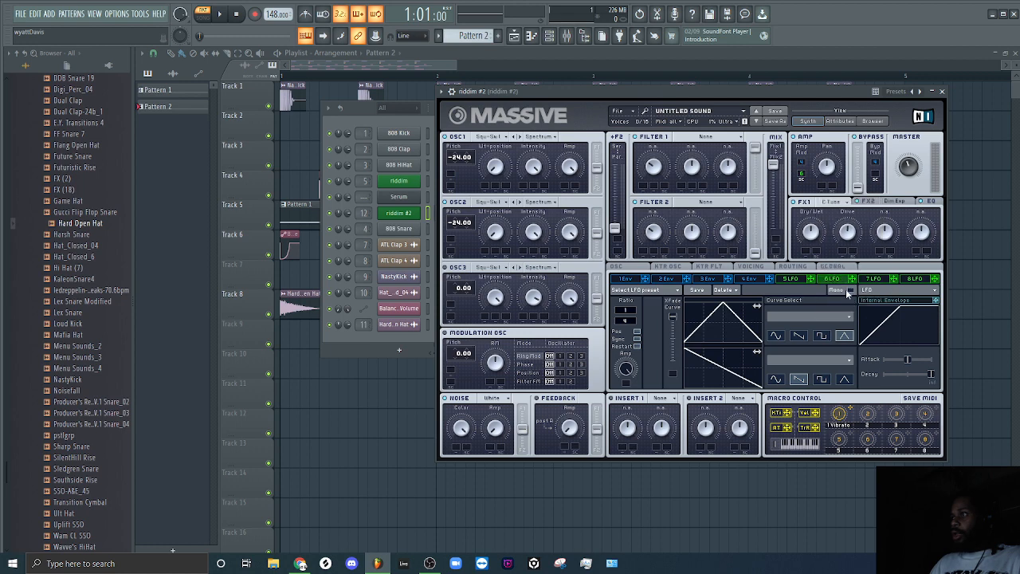
left_click_drag(810, 231, 804, 292)
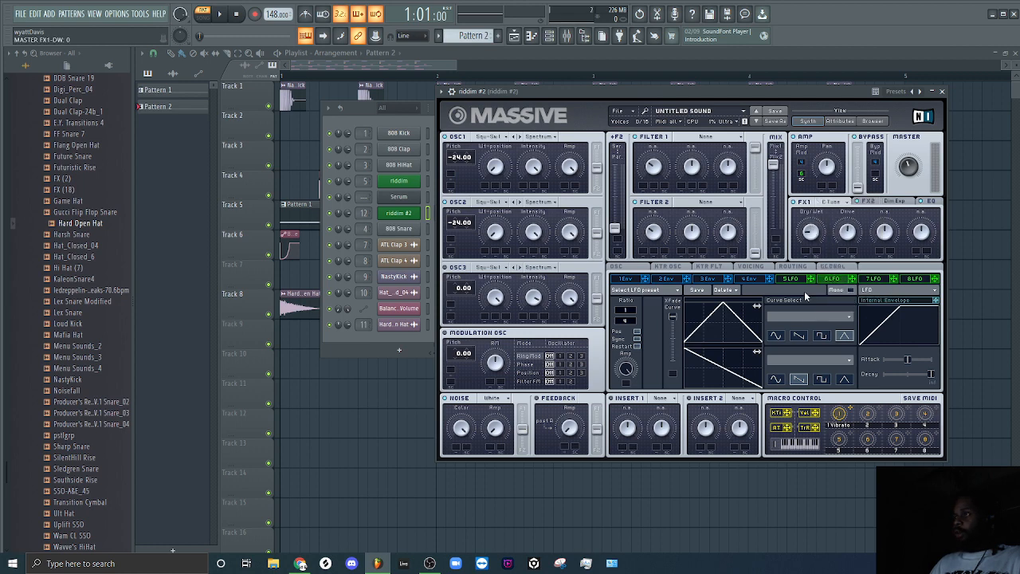
left_click_drag(847, 231, 843, 253)
left_click(220, 13)
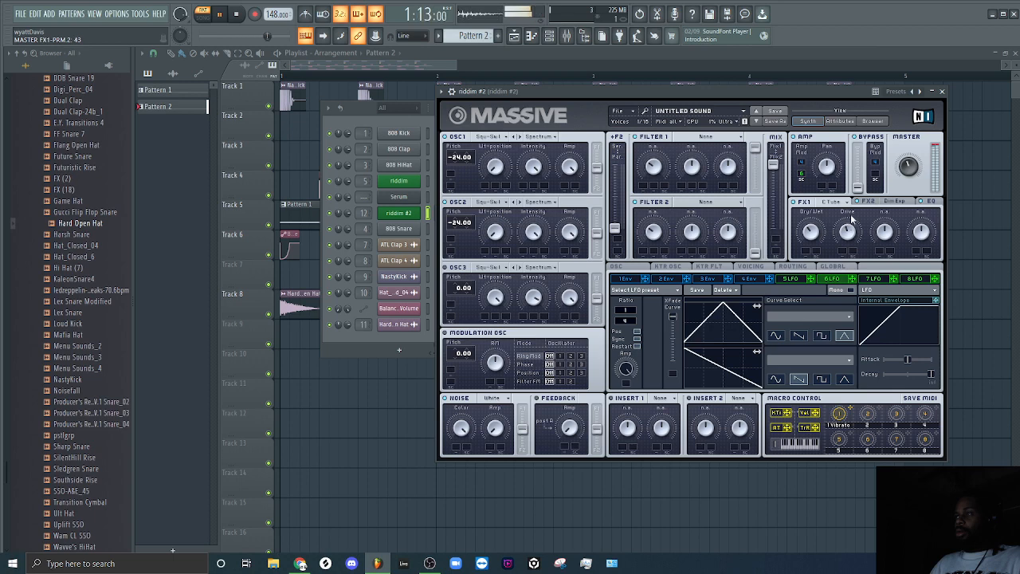
left_click_drag(849, 217, 847, 239)
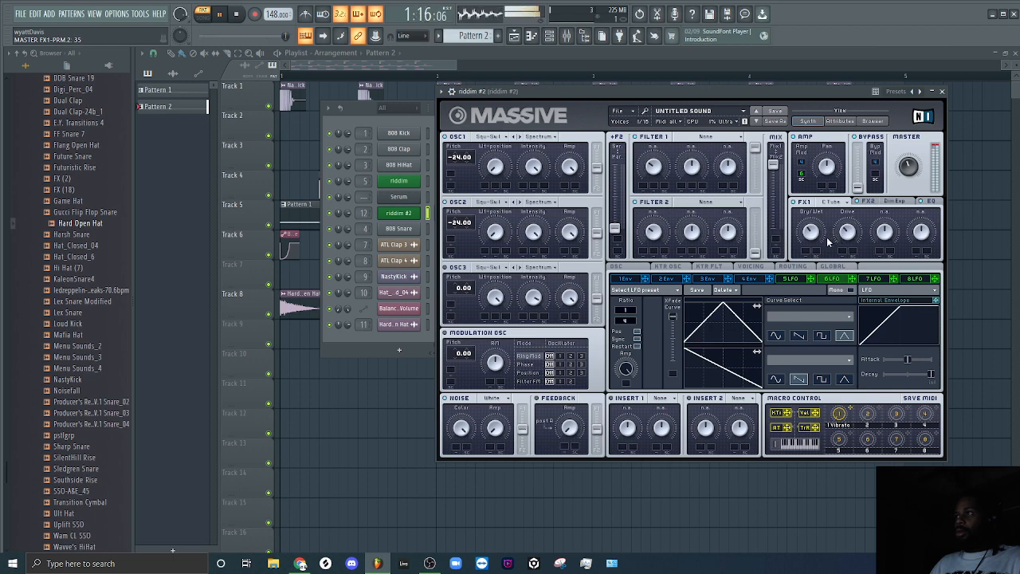
left_click(237, 14)
Place four consecutive Pattern 2 clips on Track 11 across bars 1 to 4 and audition the arrangement in song mode.
left_click(365, 113)
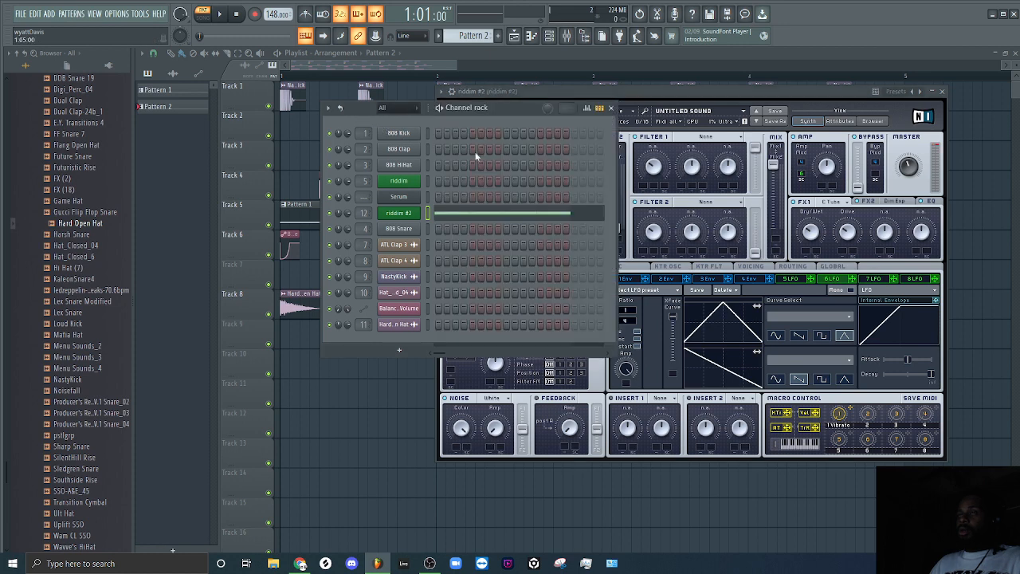
left_click(439, 69)
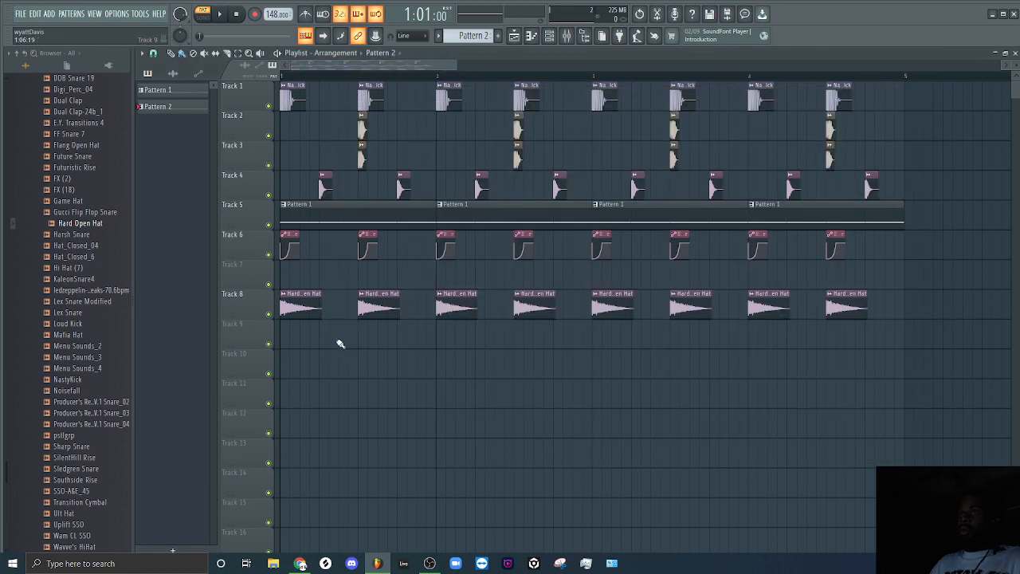
left_click_drag(297, 386, 789, 381)
key("l")
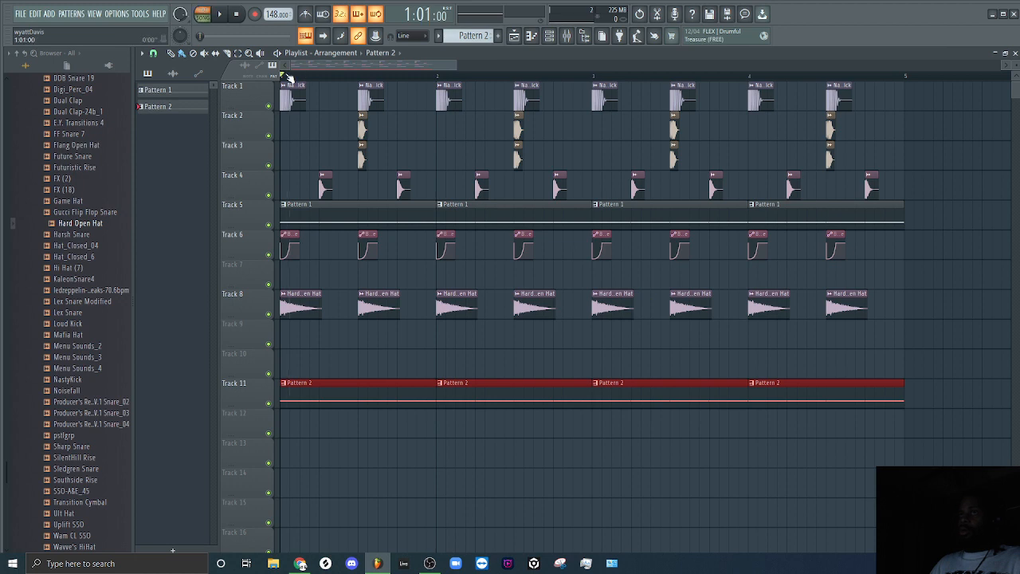
left_click(218, 16)
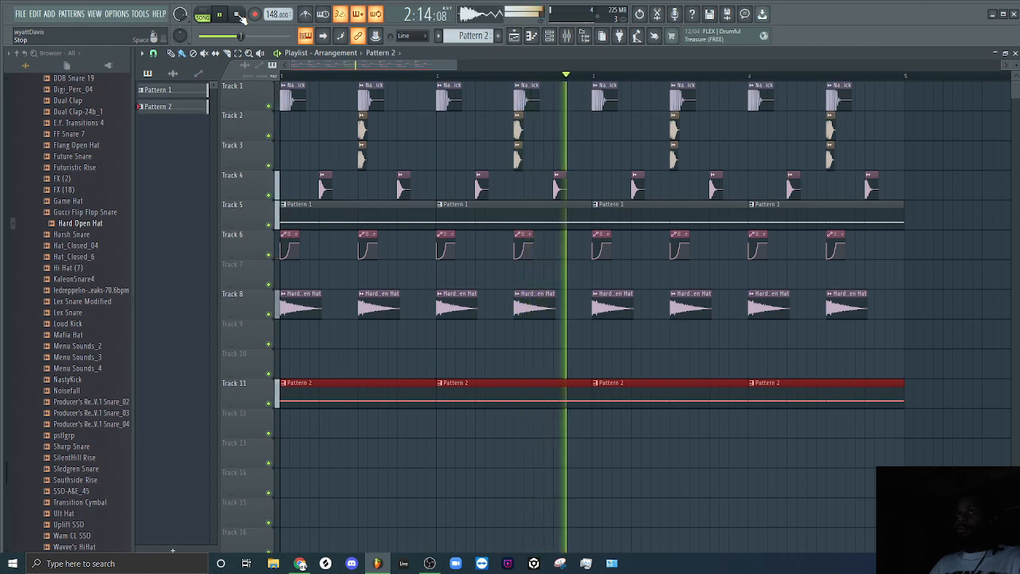
left_click(239, 15)
Load OTT into the first effect slot of the riddim #2 mixer track and set its Depth to 28%.
left_click(566, 36)
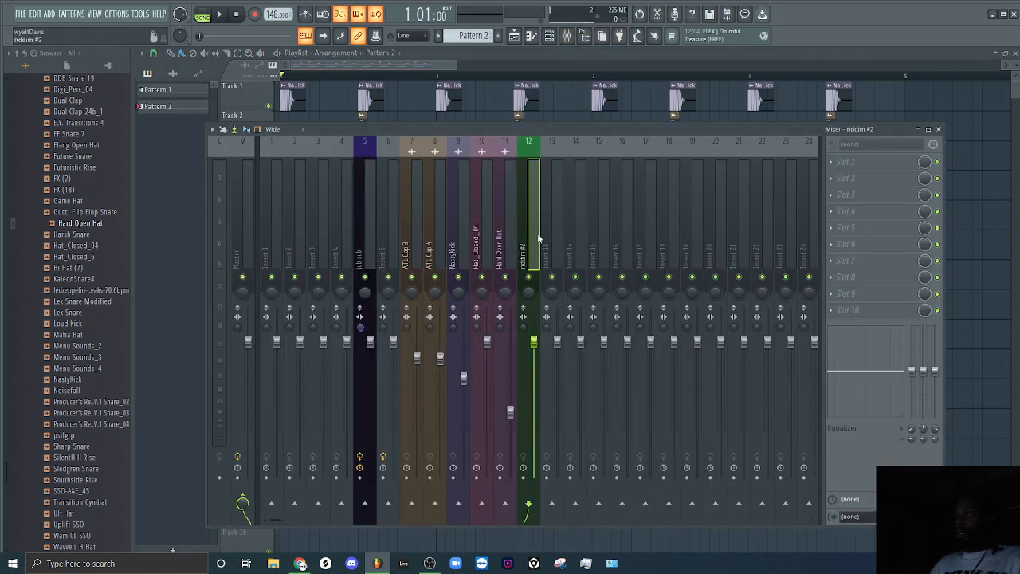
left_click(847, 167)
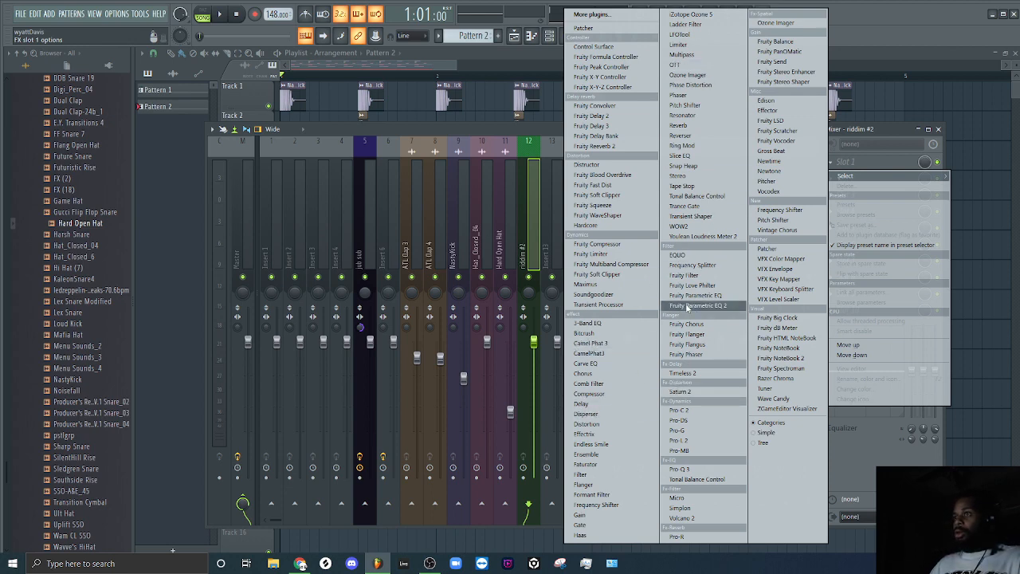
left_click(720, 67)
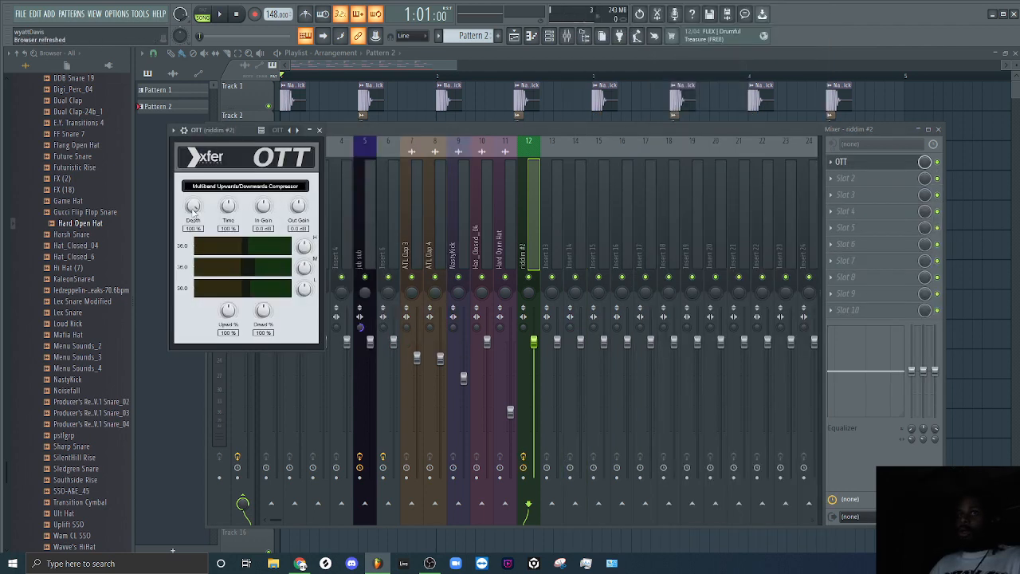
left_click_drag(193, 208, 192, 219)
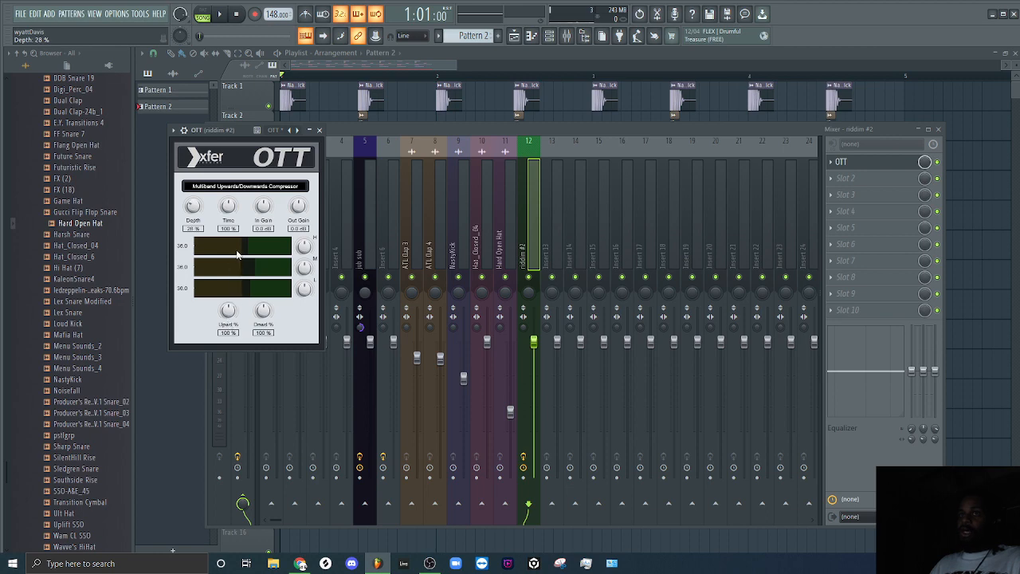
Adjust OTT's high, mid and low compression band thresholds and audition the arrangement.
left_click_drag(234, 252, 264, 280)
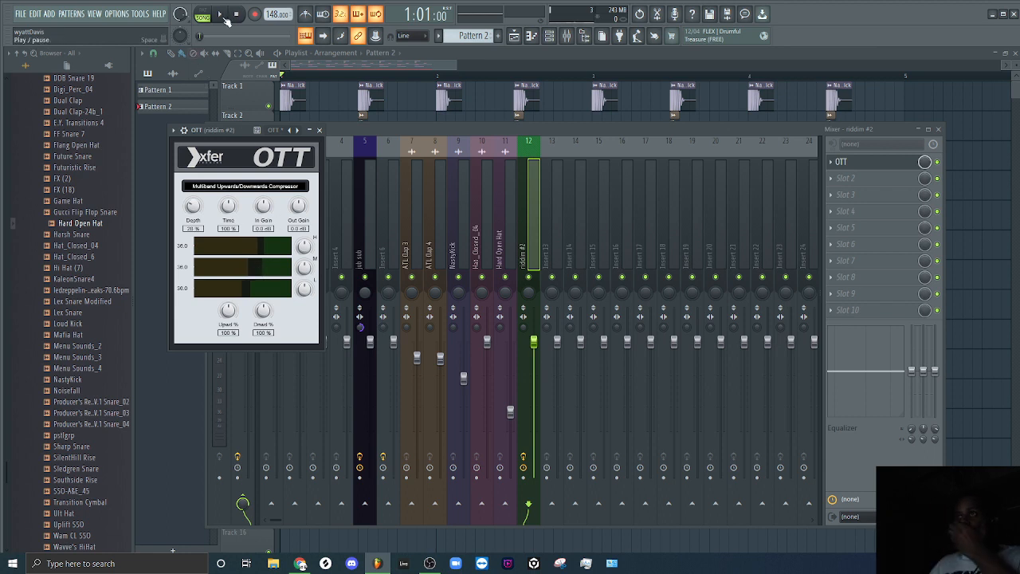
left_click(224, 18)
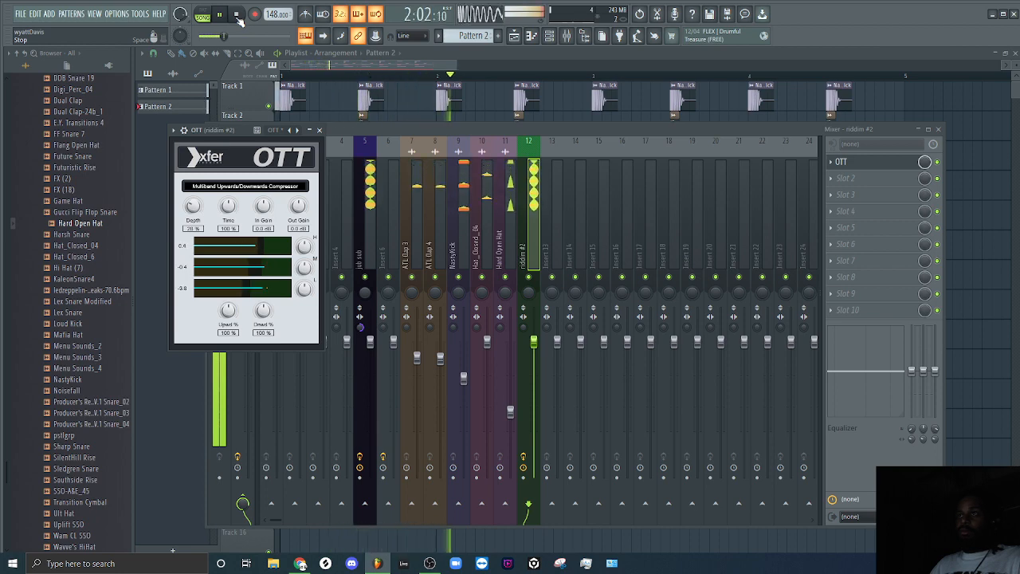
left_click(237, 17)
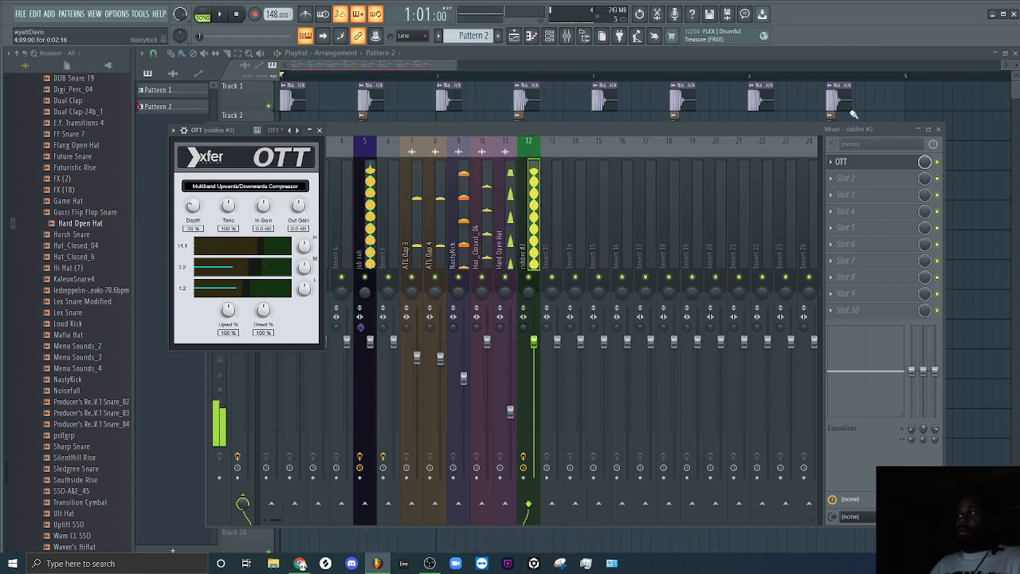
Load Effector into the second effect slot of the riddim #2 mixer track.
left_click(871, 181)
left_click(526, 138)
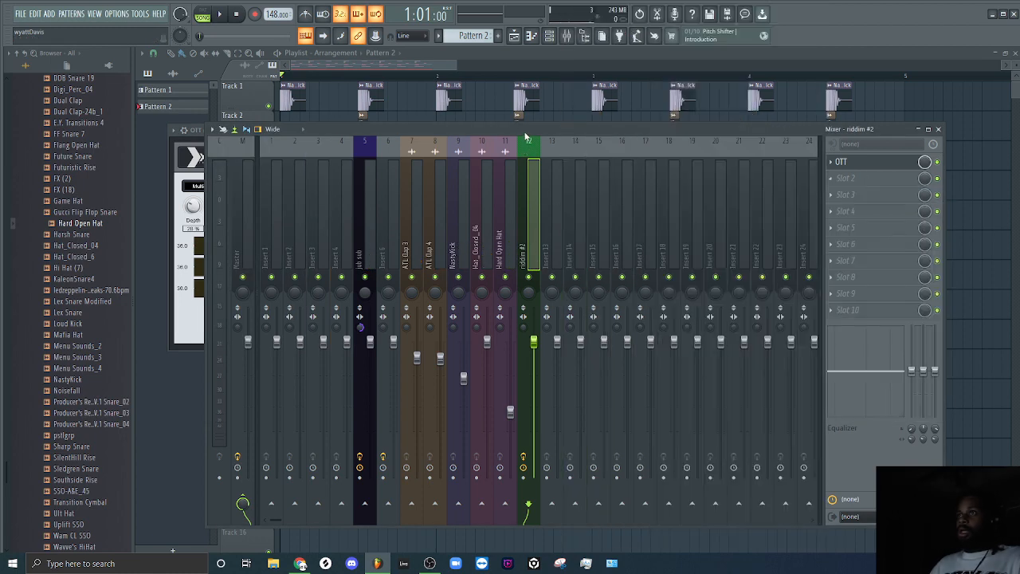
left_click(847, 184)
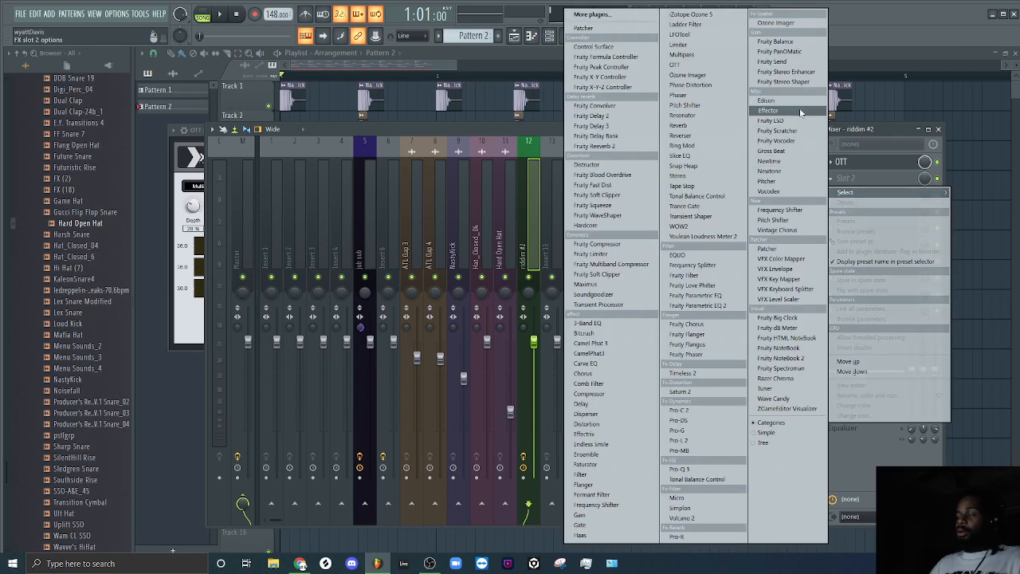
left_click(801, 113)
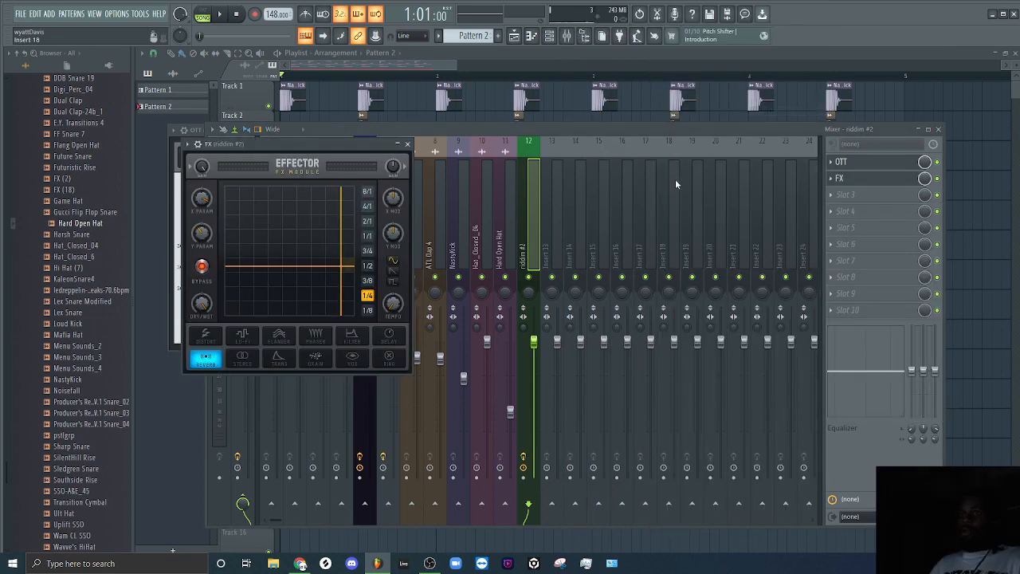
left_click(840, 178)
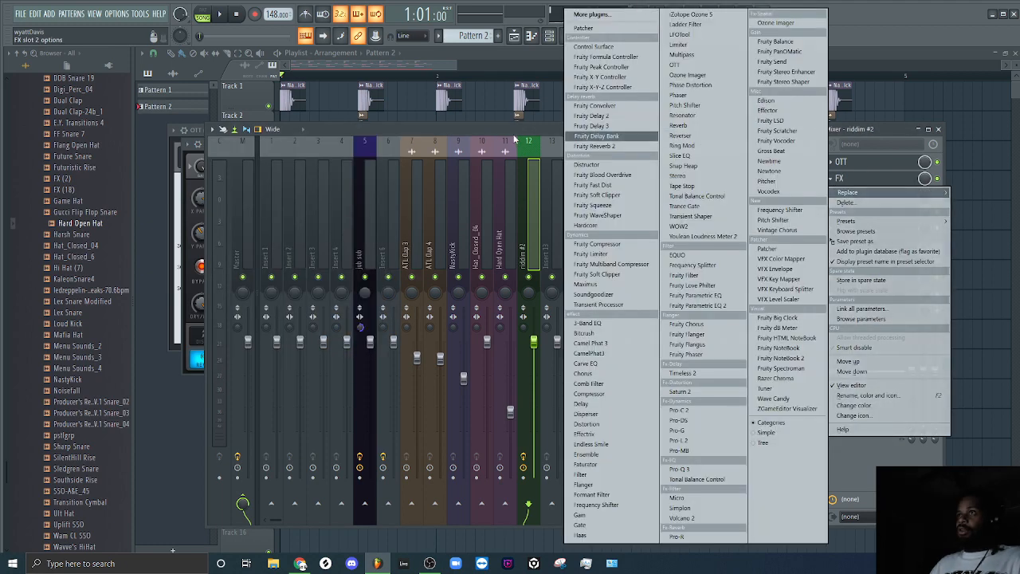
left_click(536, 141)
left_click(859, 180)
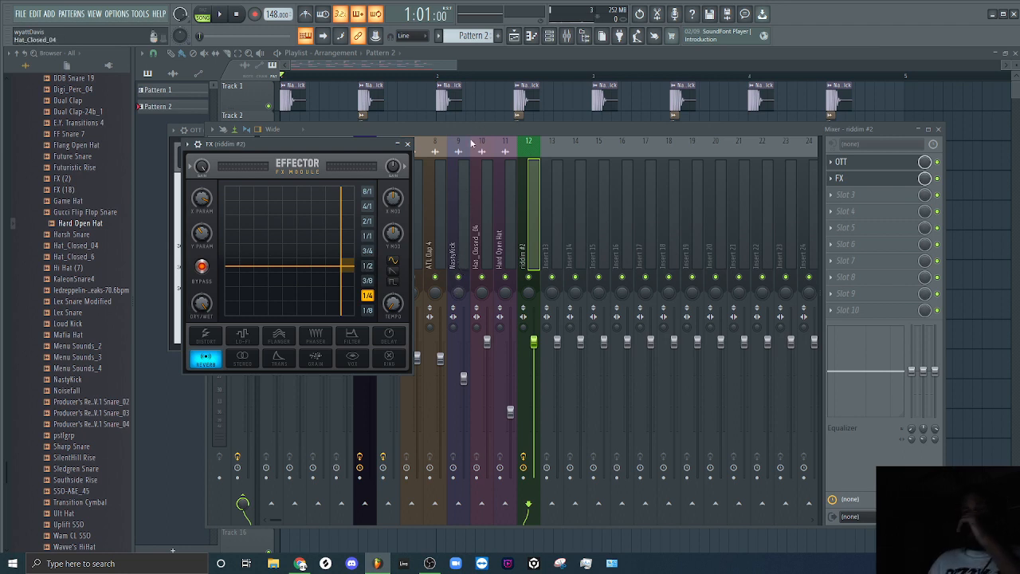
Switch Effector's effect type to Phaser and audition the arrangement.
left_click(317, 338)
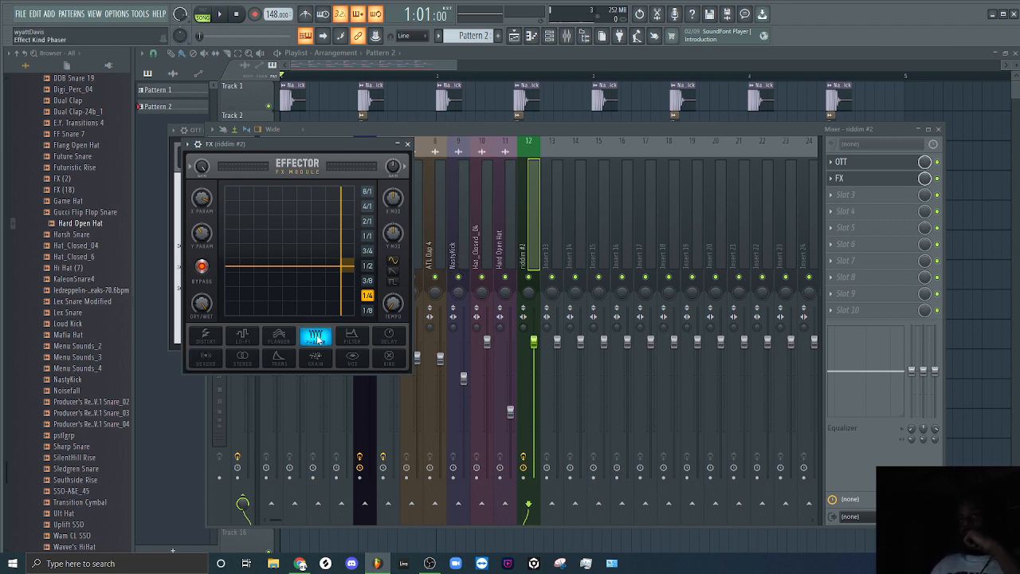
left_click(202, 267)
left_click(202, 267)
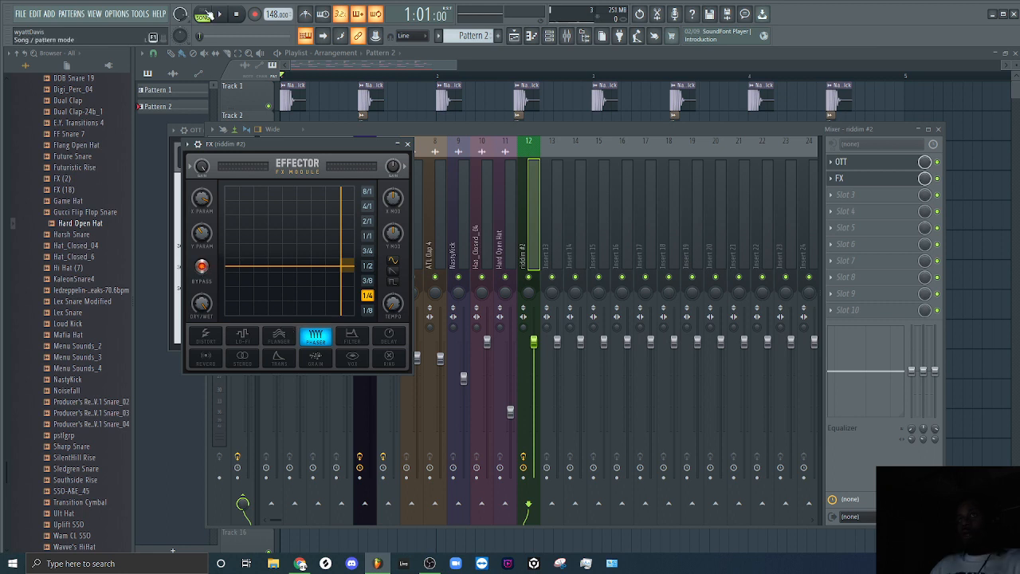
left_click(219, 14)
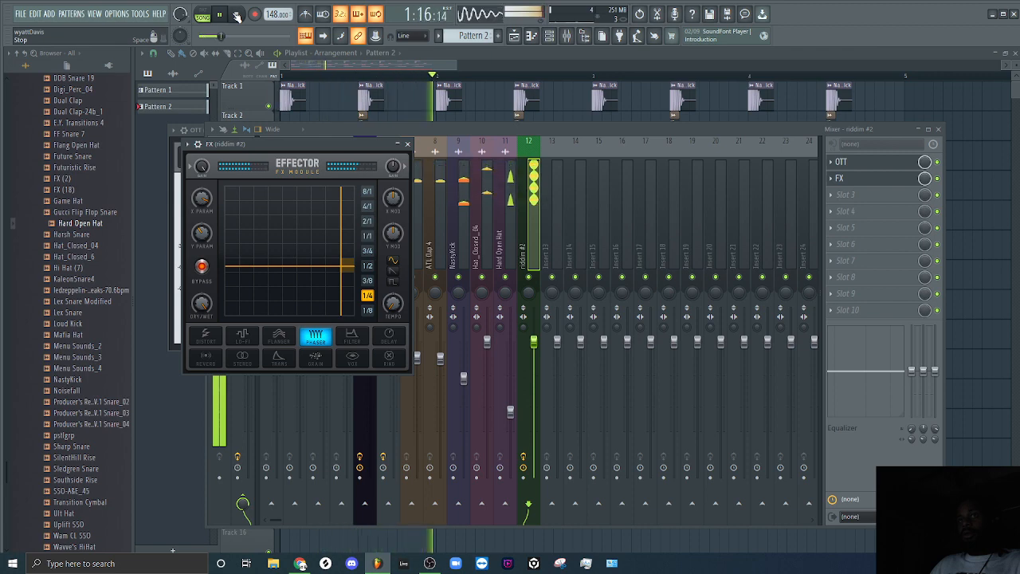
key("space")
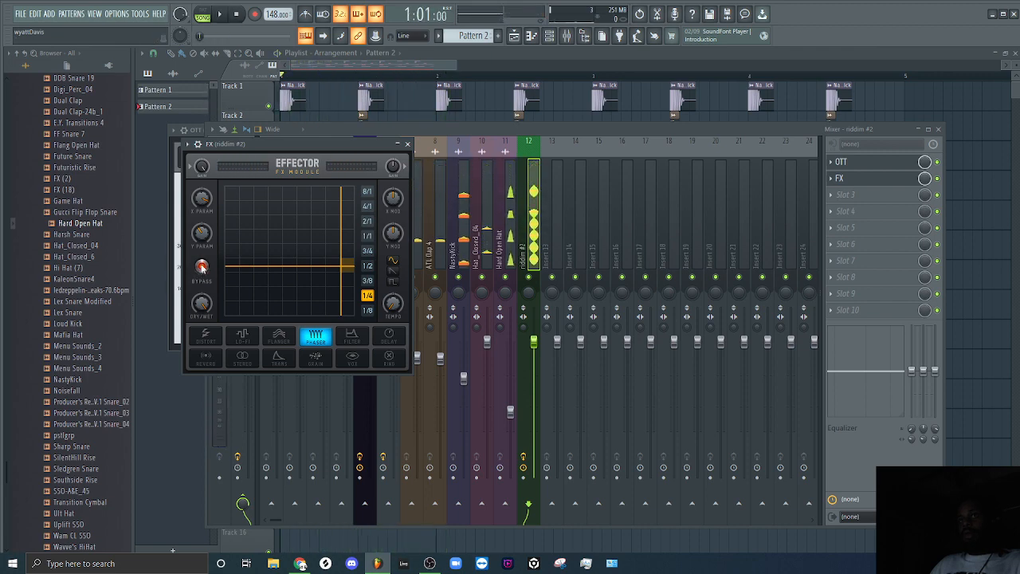
Turn off Effector's bypass and audition the arrangement with the phaser active.
left_click(201, 270)
left_click(219, 13)
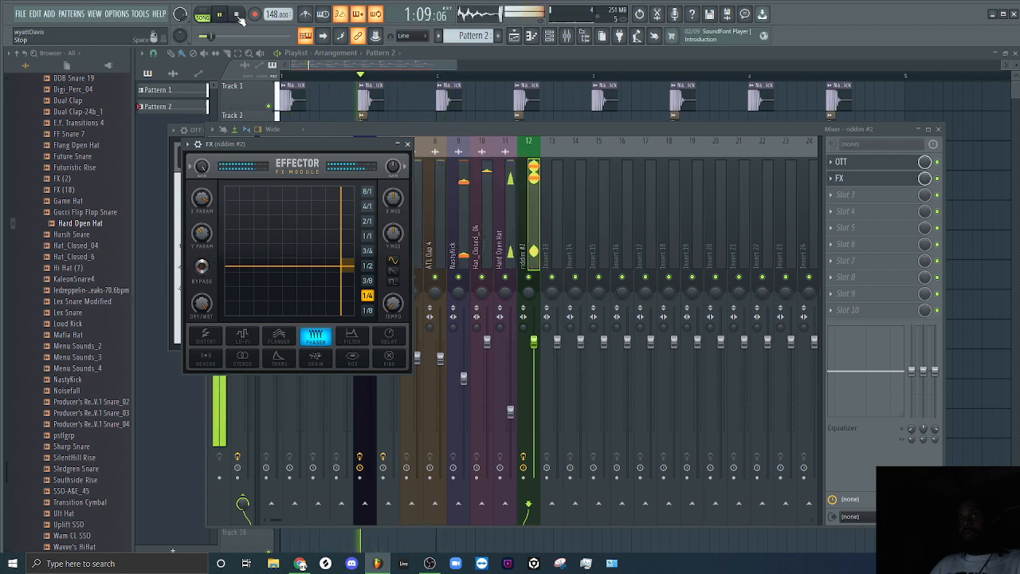
left_click(238, 15)
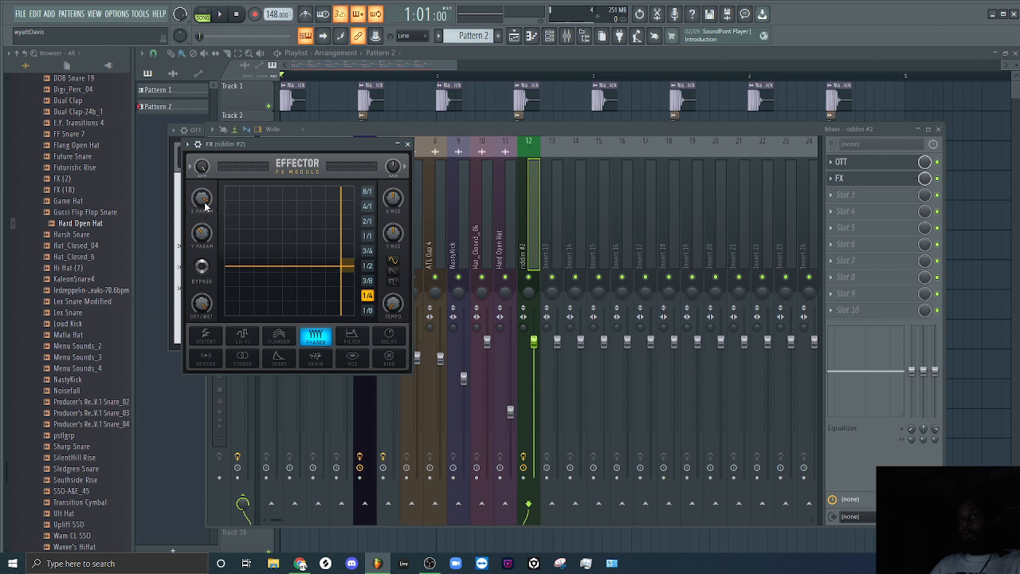
Lower Effector's X Param, set its modulation rate to 2/1, and audition the arrangement.
key("space")
left_click_drag(205, 199, 205, 291)
key("space")
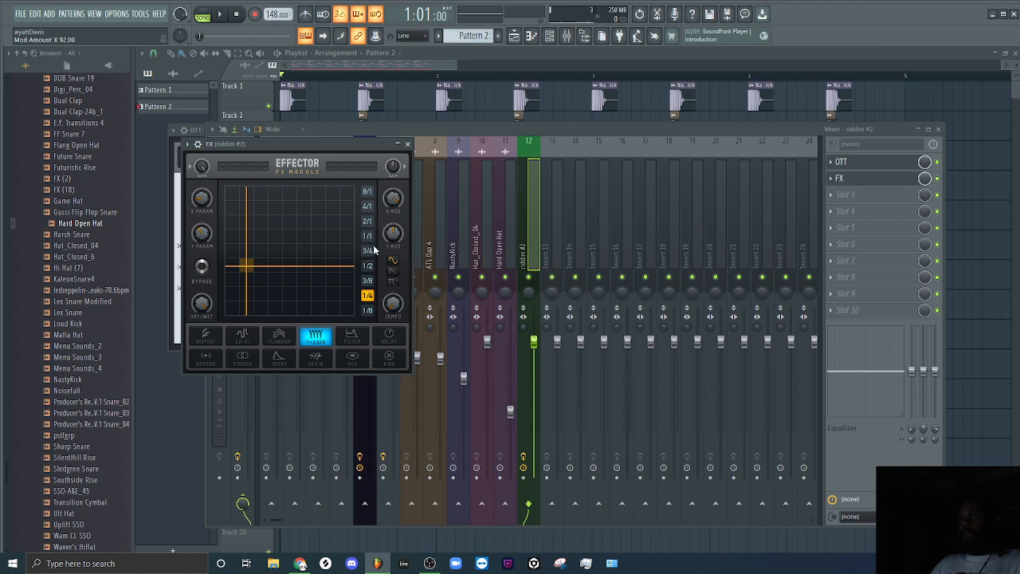
left_click(222, 16)
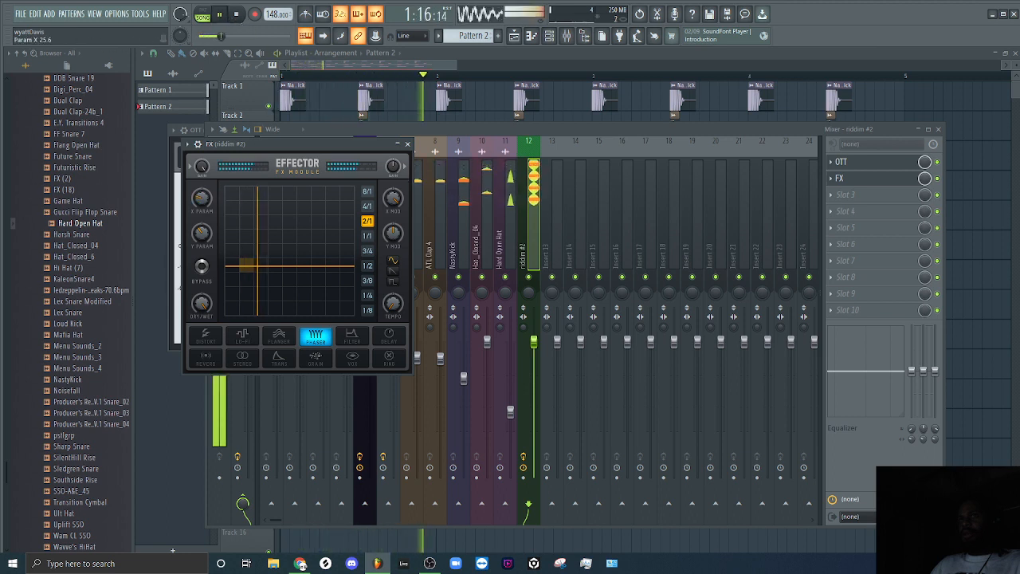
left_click_drag(204, 211, 205, 206)
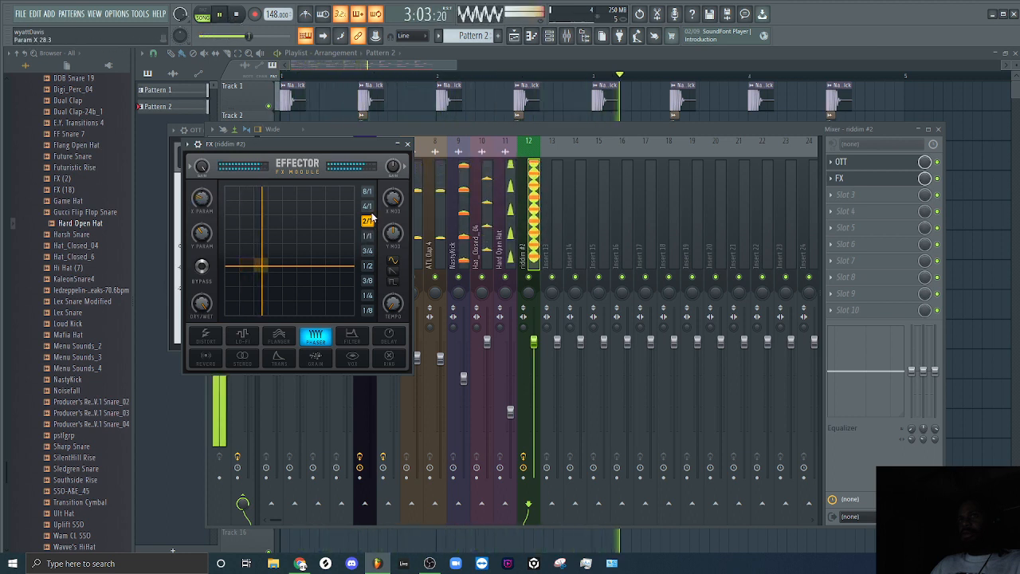
left_click(238, 15)
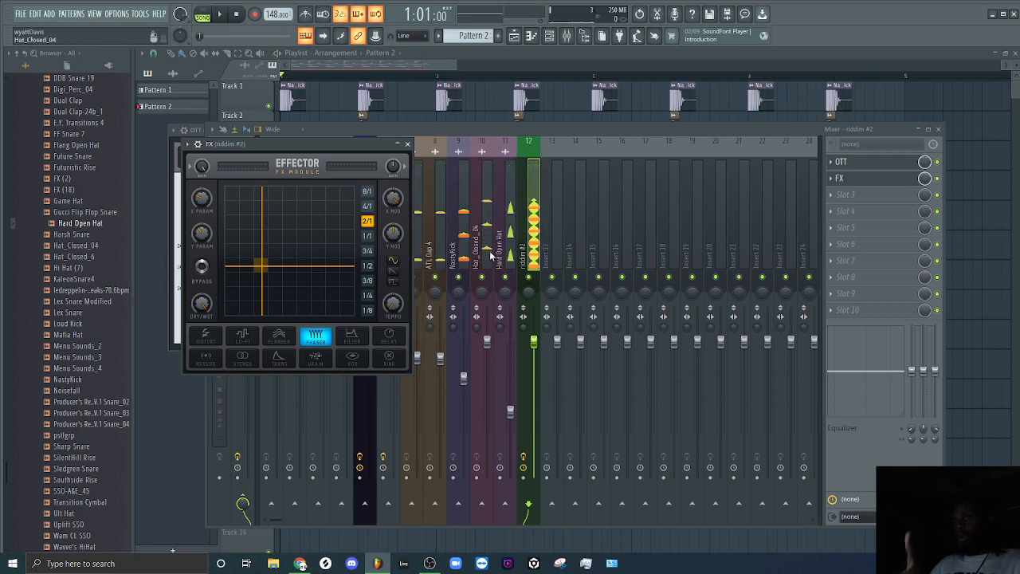
Fine-tune Effector's X Param to 22.1.
right_click(393, 199)
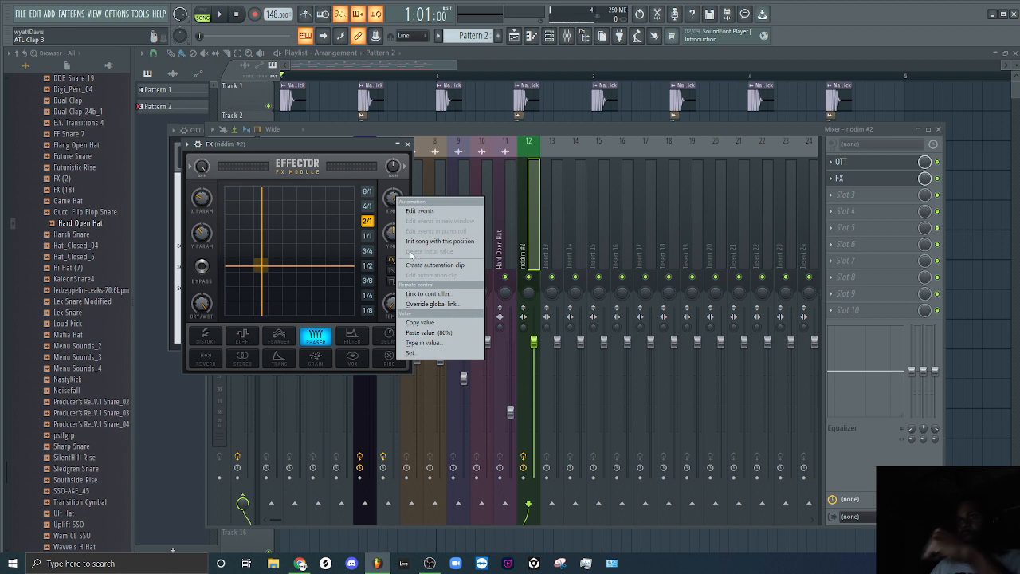
left_click(392, 196)
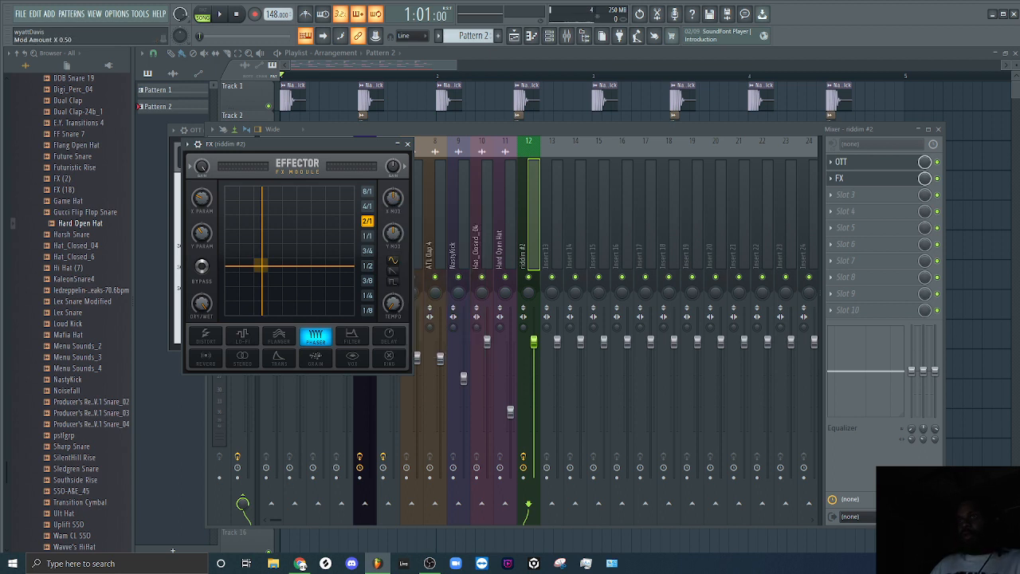
mouse_move(201, 201)
left_mouse_down()
mouse_move(201, 185)
mouse_move(202, 199)
left_mouse_up()
right_click(202, 199)
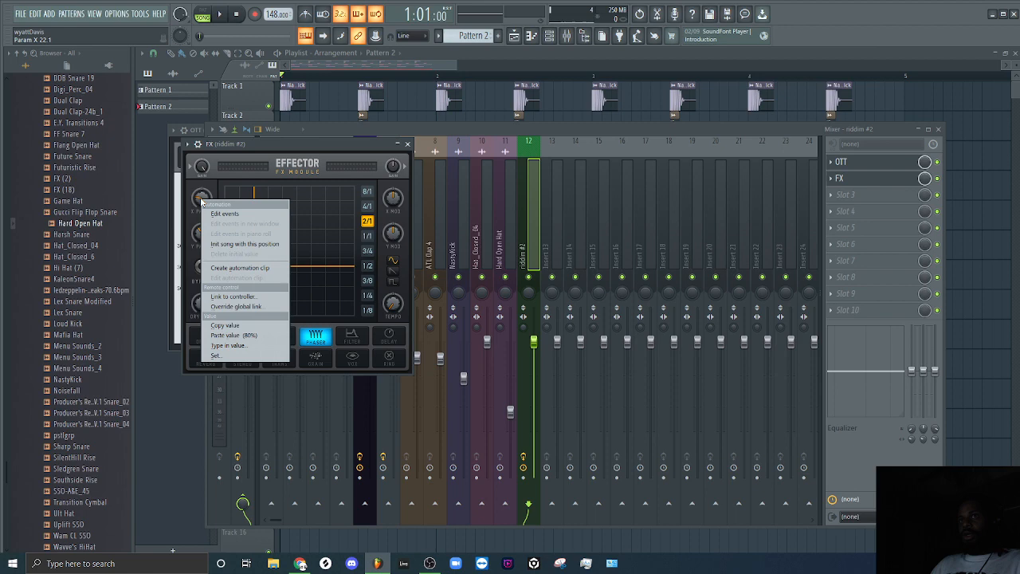
left_click(351, 65)
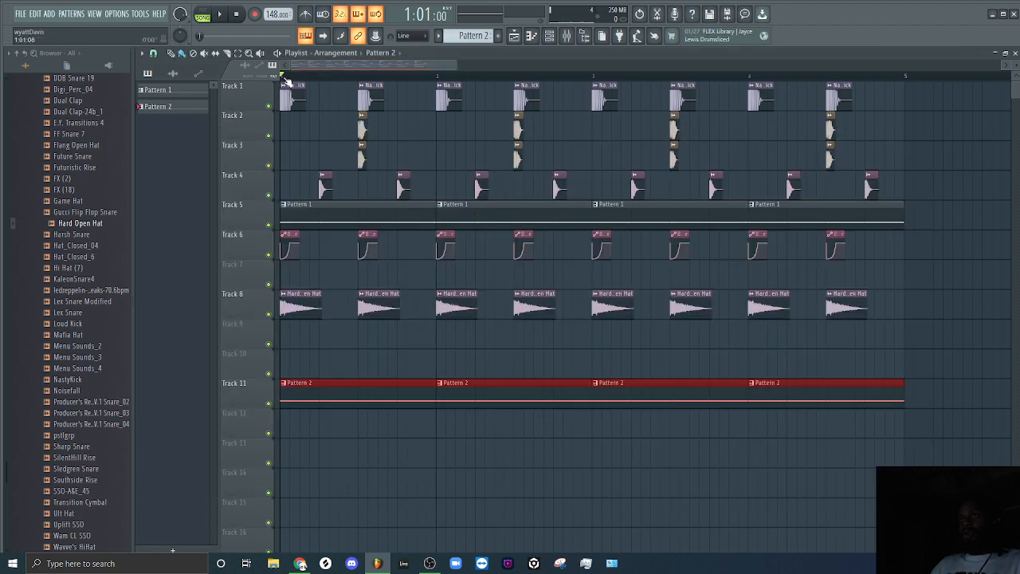
Select the first half bar of the playlist and create an automation clip for Effector's X Param over it.
left_click_drag(288, 77, 355, 77)
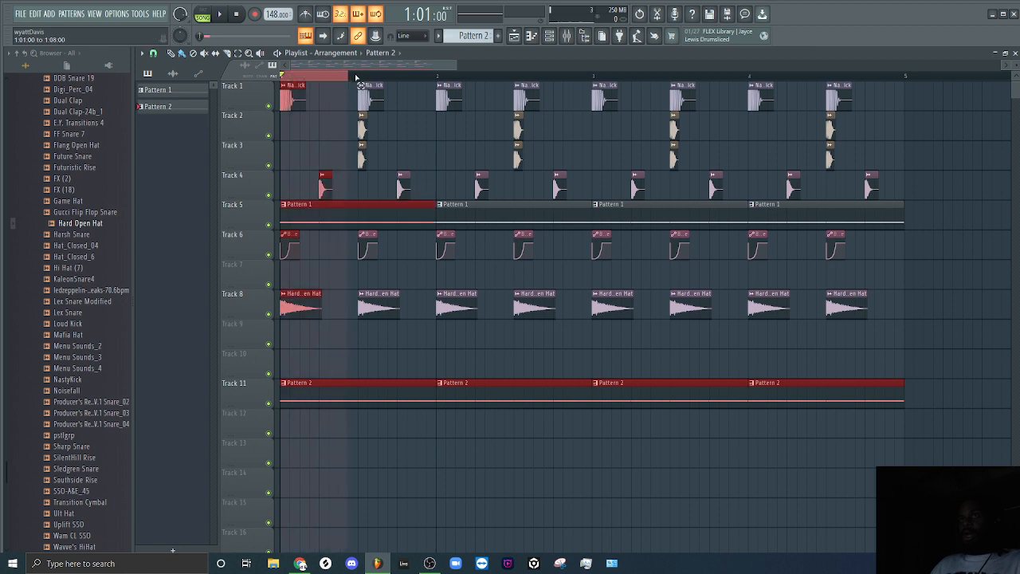
left_click(571, 30)
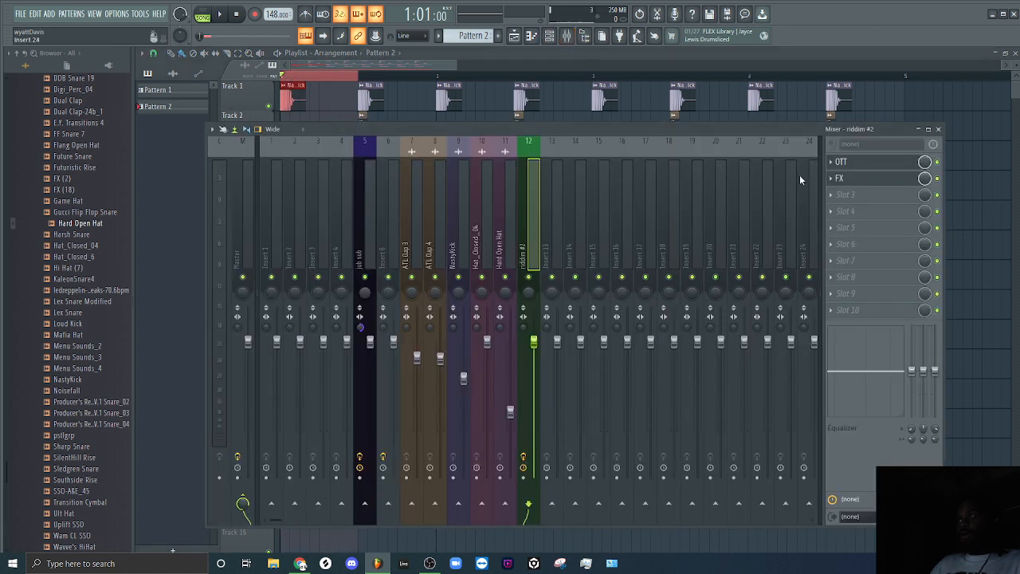
left_click(840, 179)
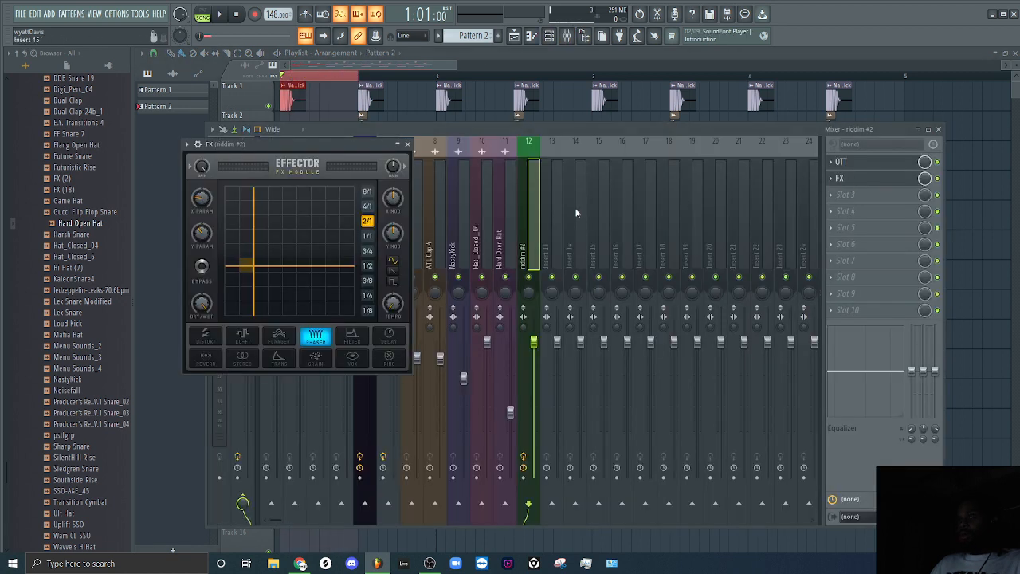
right_click(206, 200)
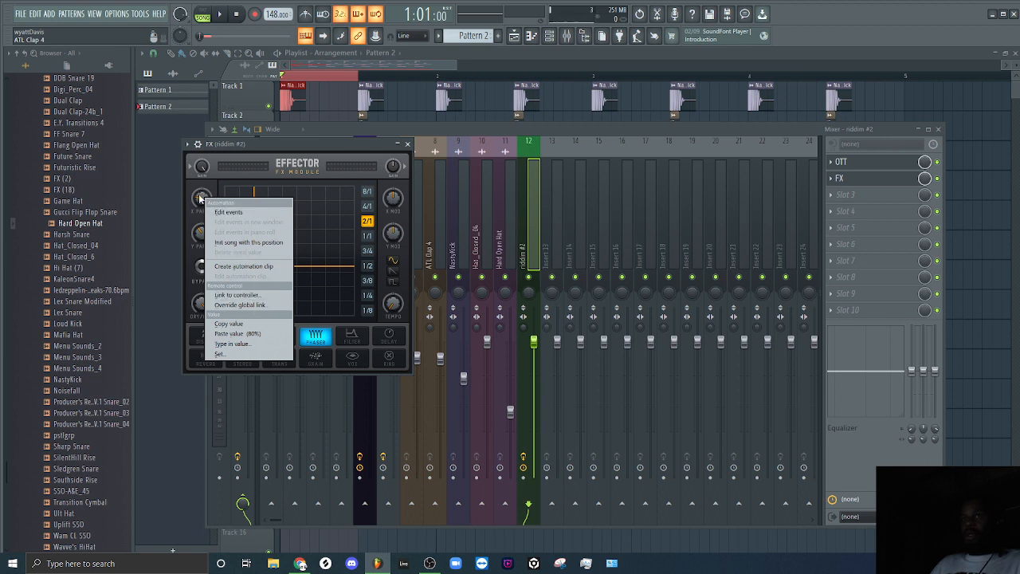
left_click(272, 271)
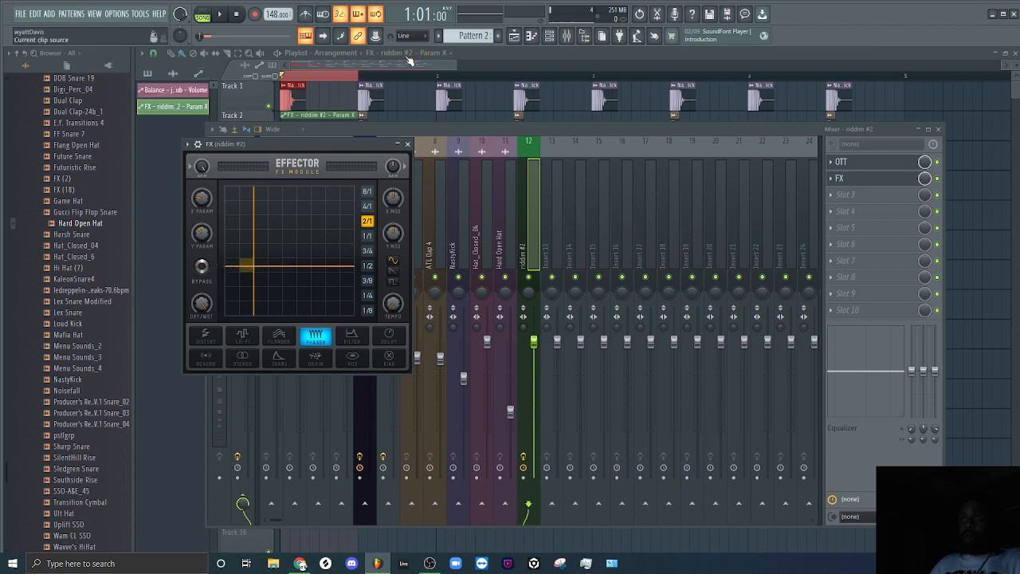
Raise the midpoint of the X Param automation clip so the curve rises and falls across the first half bar.
left_click(436, 66)
left_click_drag(458, 64, 353, 84)
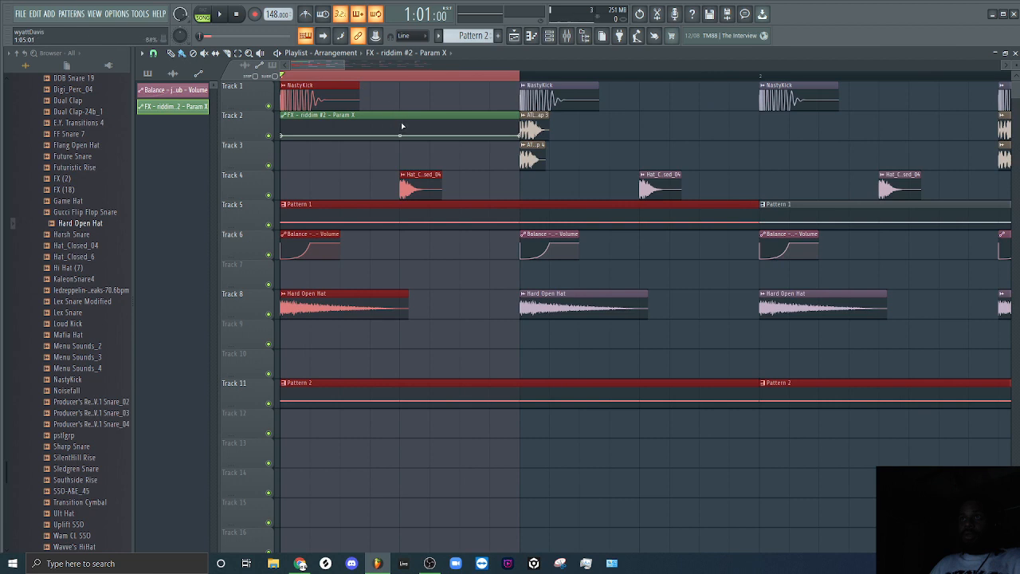
left_click_drag(400, 136, 399, 124)
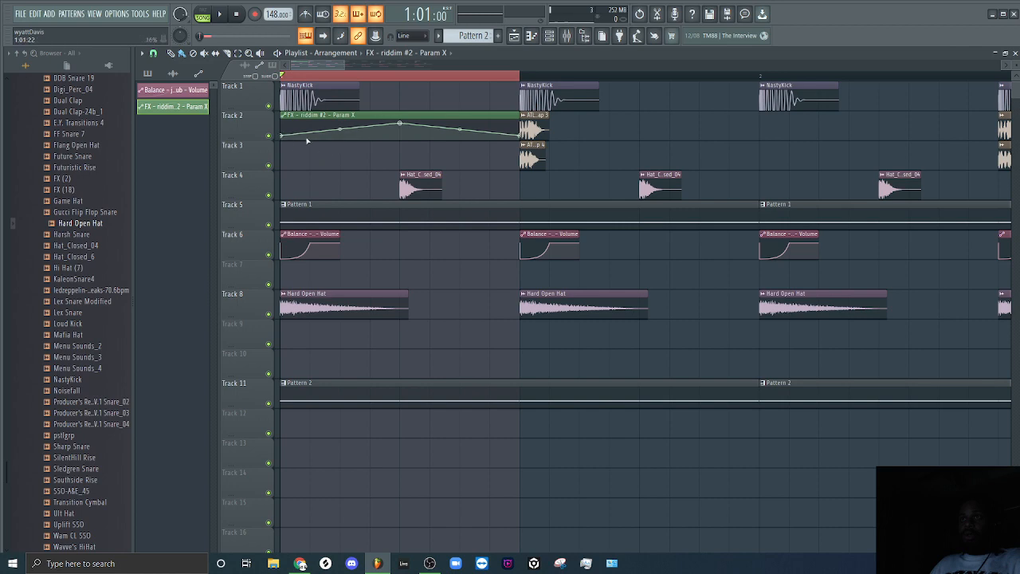
Reopen Effector from the riddim #2 mixer track and arrange the windows clear of the automation clip, closing the Channel rack.
left_click(549, 35)
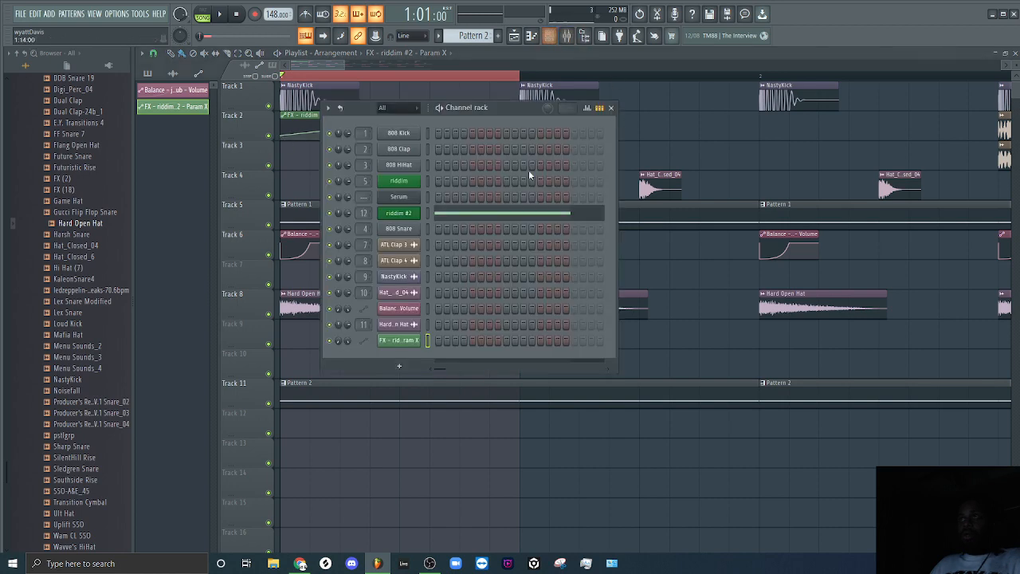
left_click(567, 35)
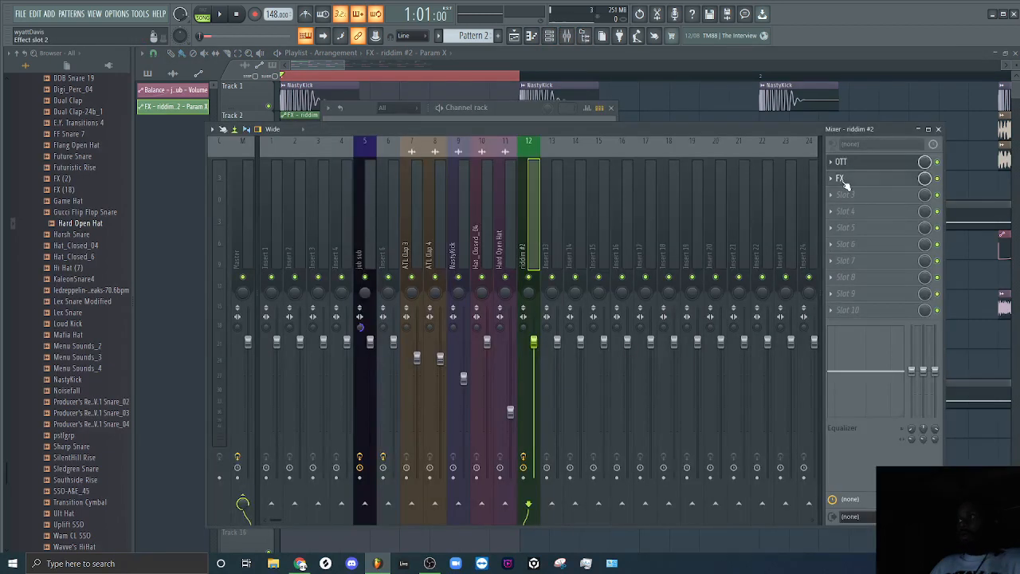
left_click_drag(615, 220, 887, 363)
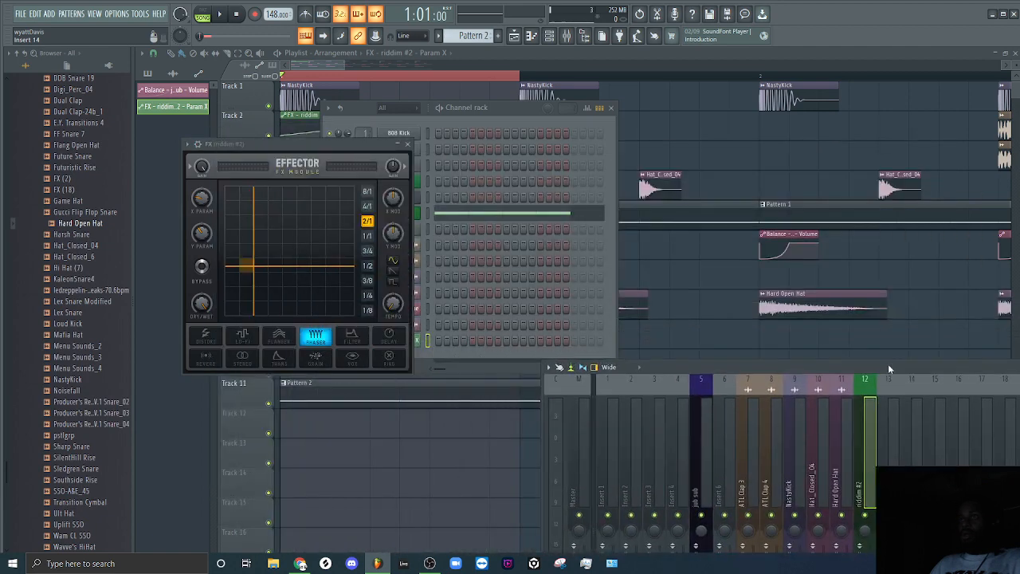
left_click(195, 146)
left_click(221, 364)
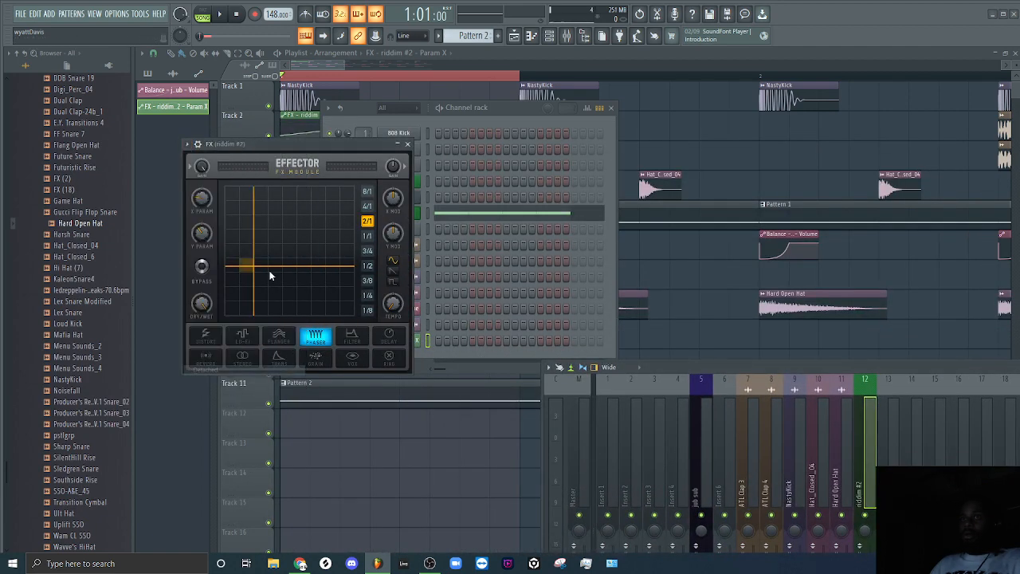
left_click_drag(311, 147, 750, 91)
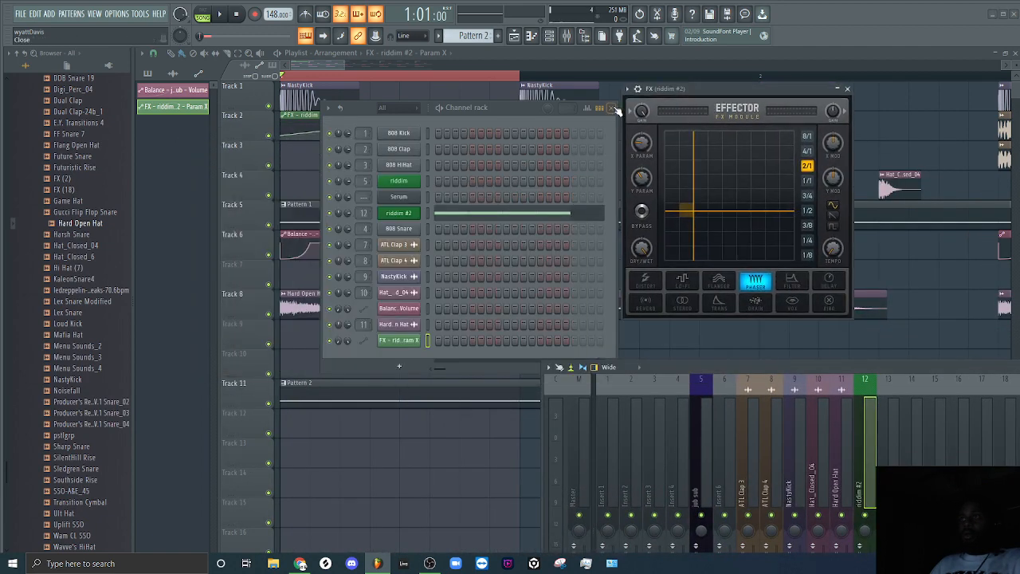
left_click(613, 108)
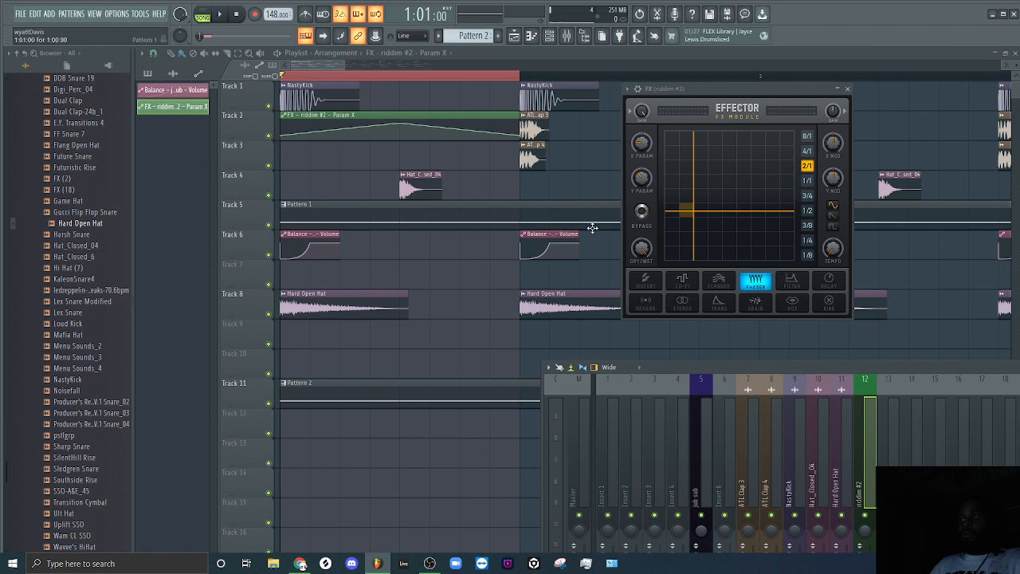
Audition the looped first half bar with Effector bypassed and with it active to compare the automated phaser.
left_click(641, 213)
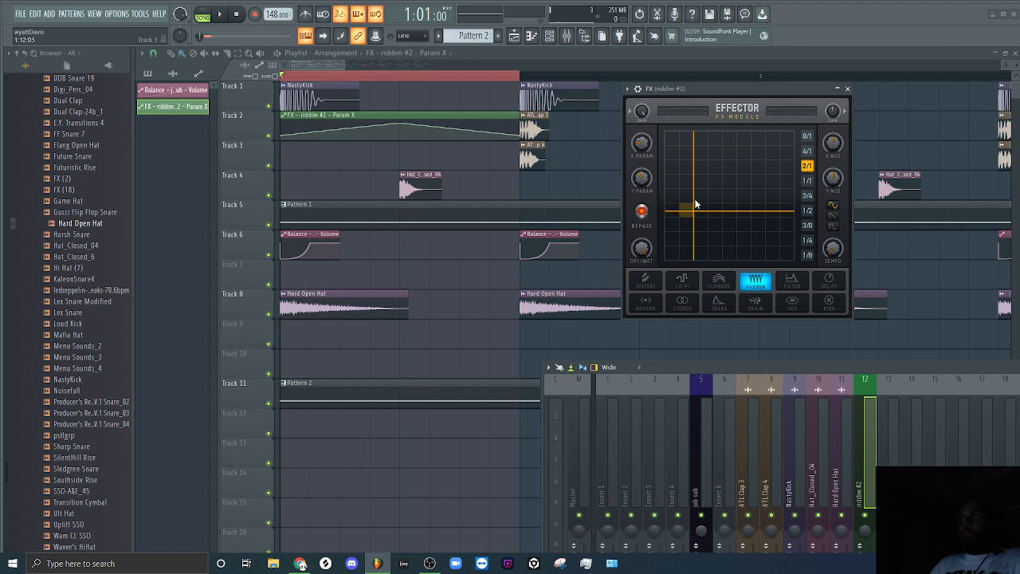
key("space")
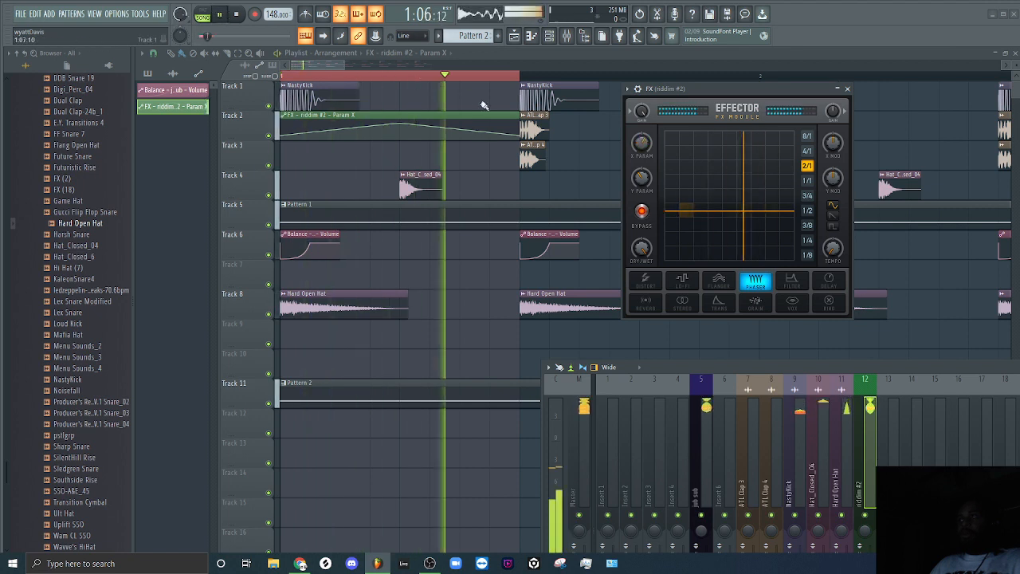
left_click(236, 15)
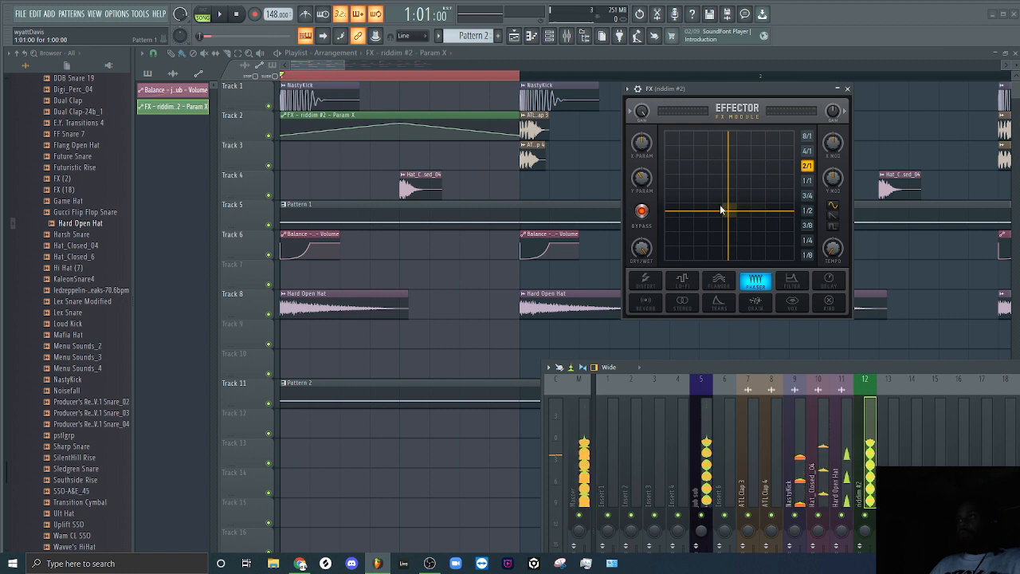
left_click(642, 212)
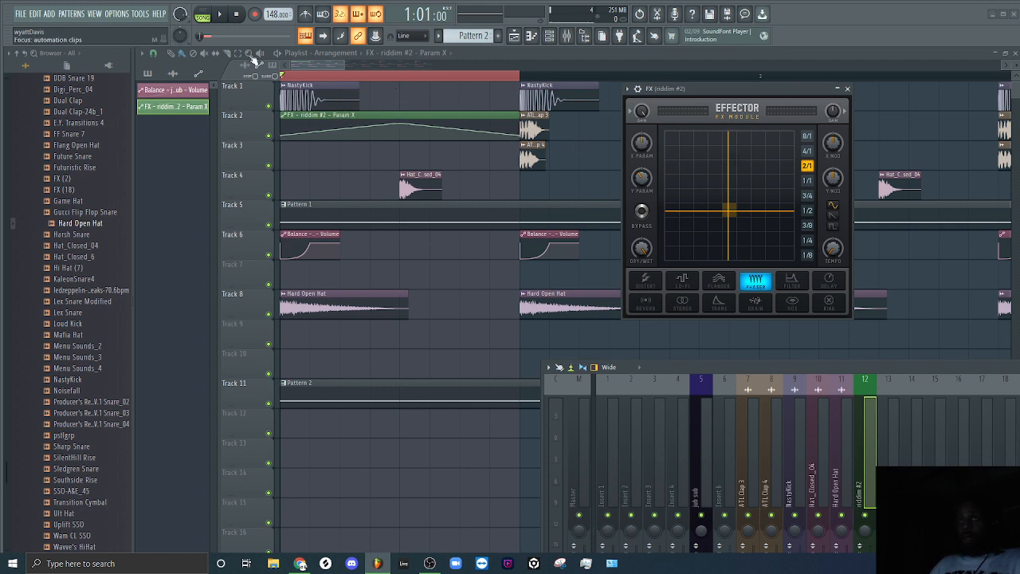
left_click(227, 21)
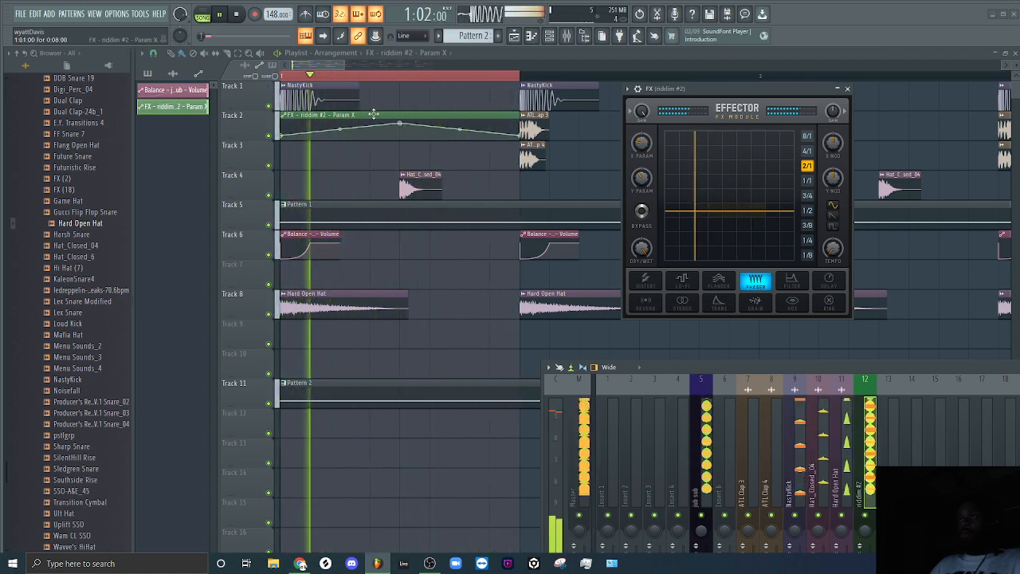
key("space")
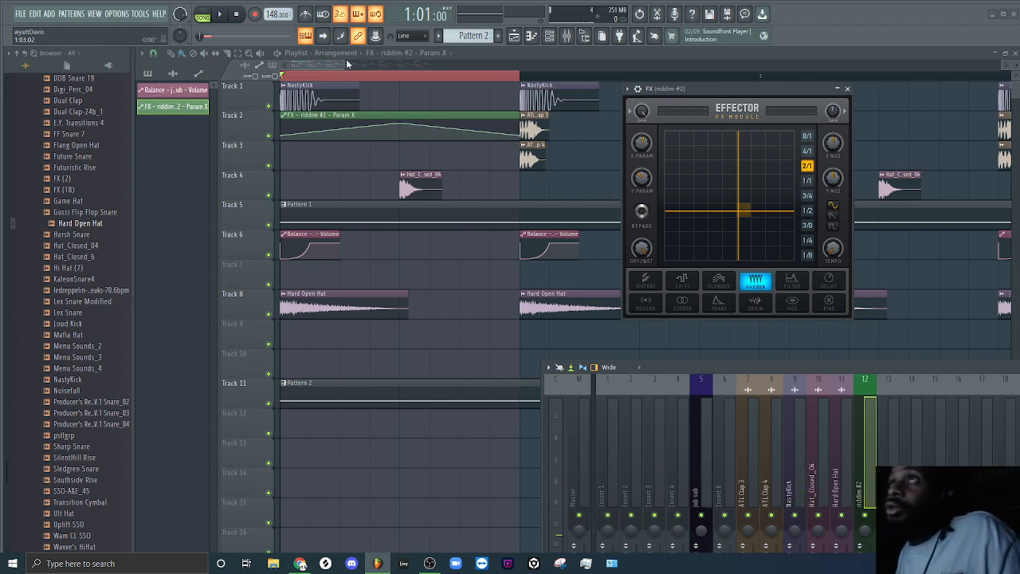
Move the X Param automation clip to Track 10 and repeat it across all four bars above the Pattern 2 clips.
left_click_drag(343, 66, 508, 63)
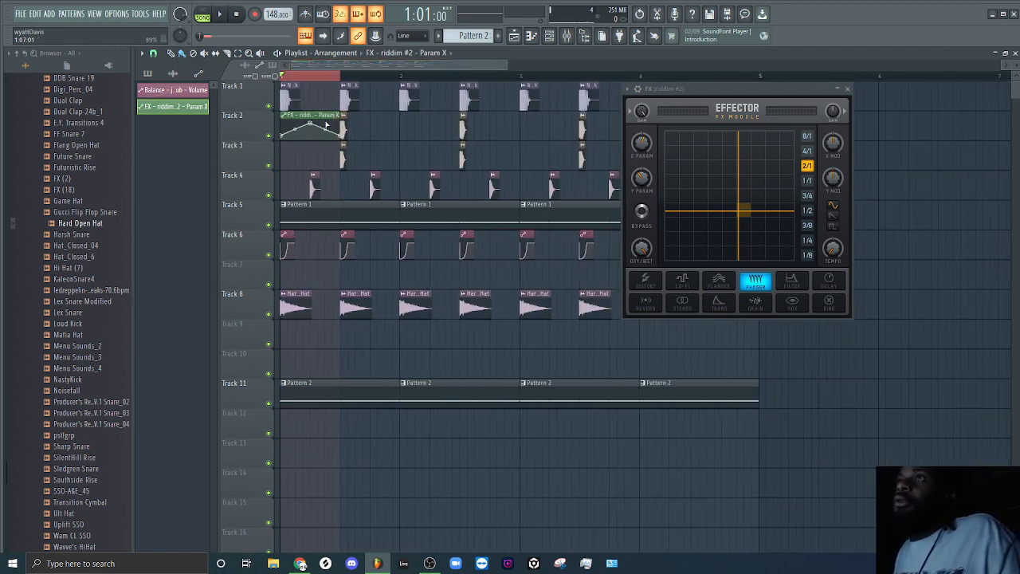
mouse_move(325, 115)
left_mouse_down()
mouse_move(325, 353)
mouse_move(739, 354)
left_mouse_up()
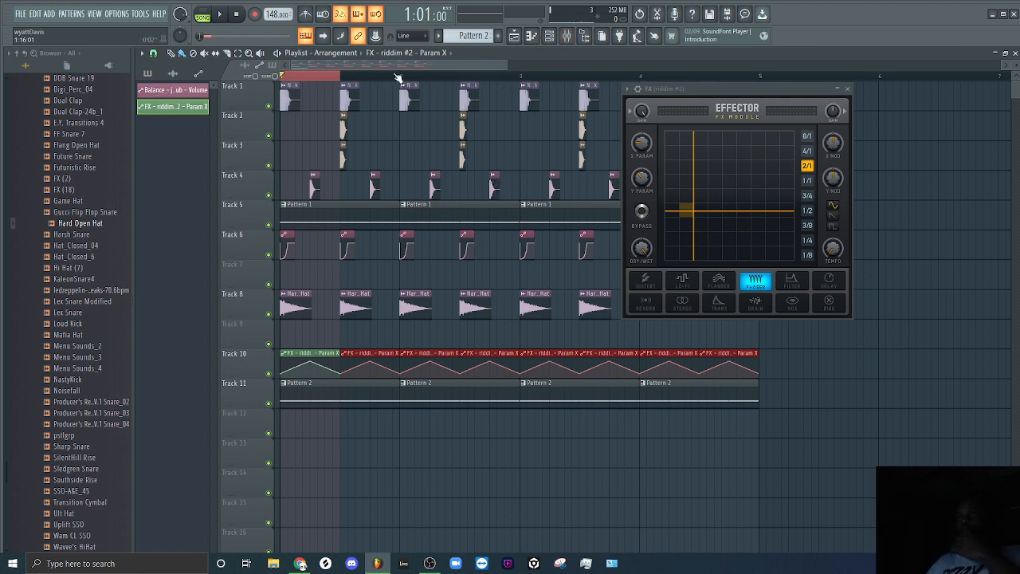
Clear the playlist time selection and audition the full four-bar arrangement with the repeated phaser automation.
left_click(284, 79)
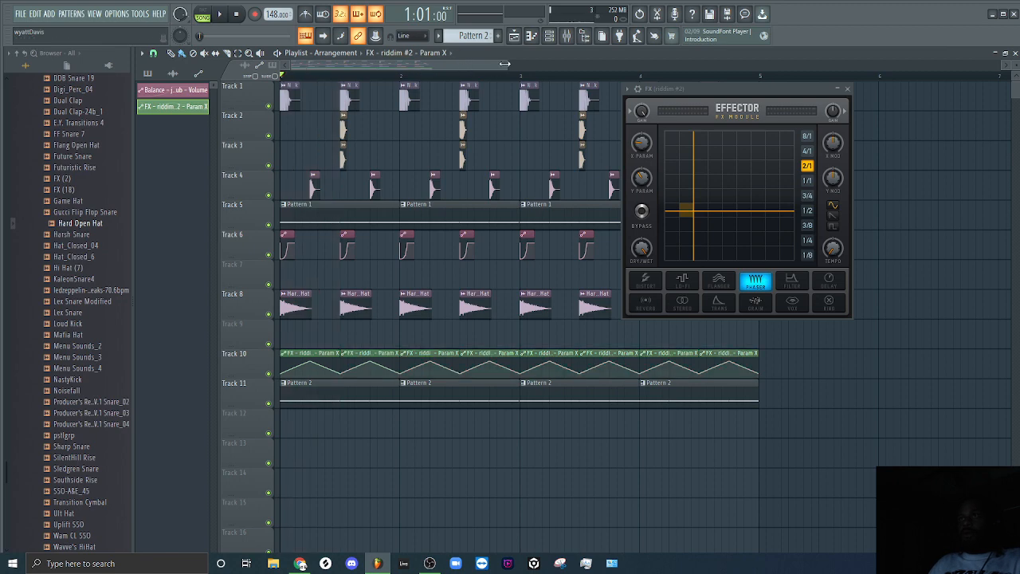
left_click_drag(504, 62, 626, 65)
key("space")
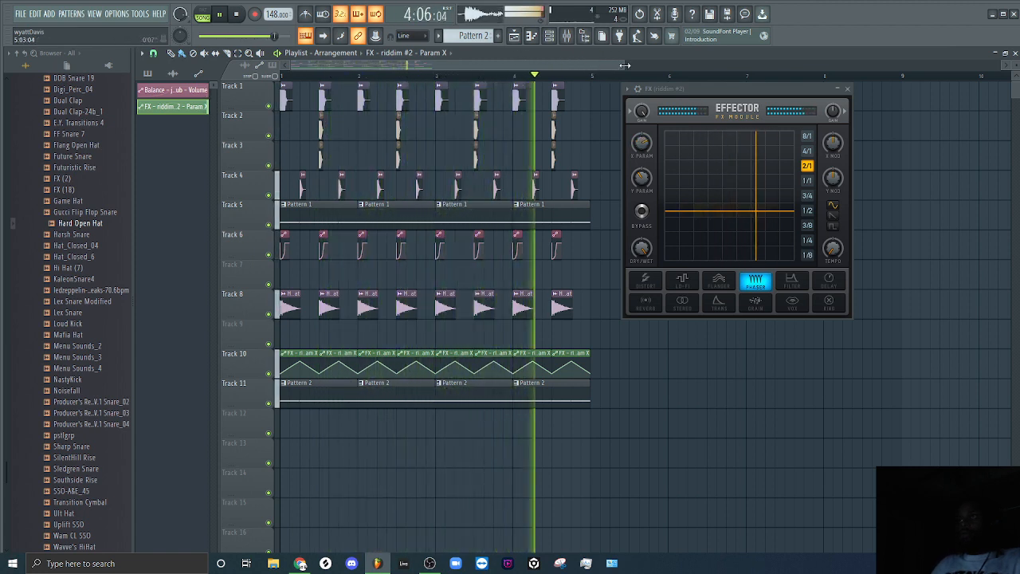
key("space")
Show the mixer and reposition it so the riddim #2 track and its effect slots are in view.
key("F9")
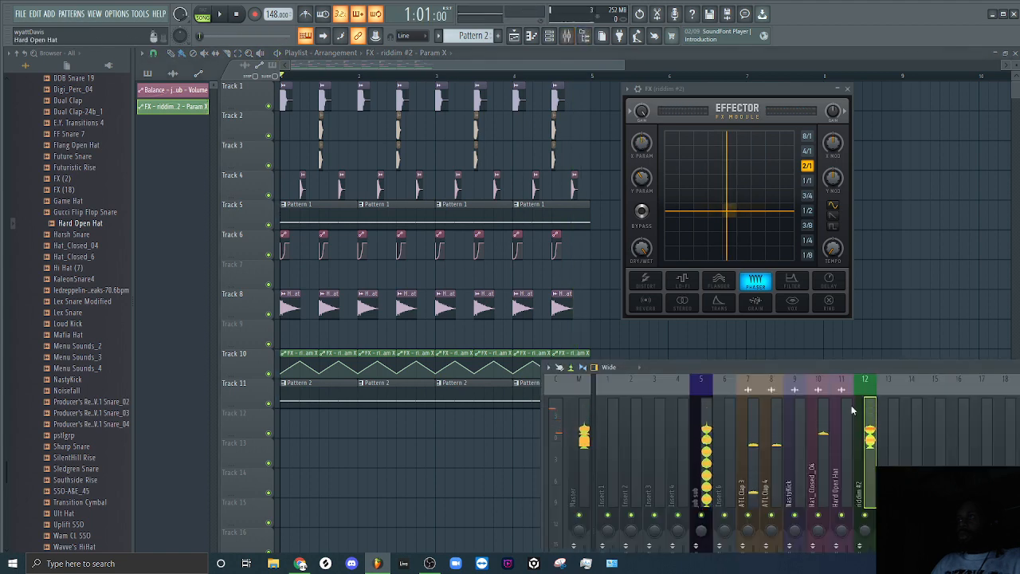
left_click_drag(867, 369, 553, 165)
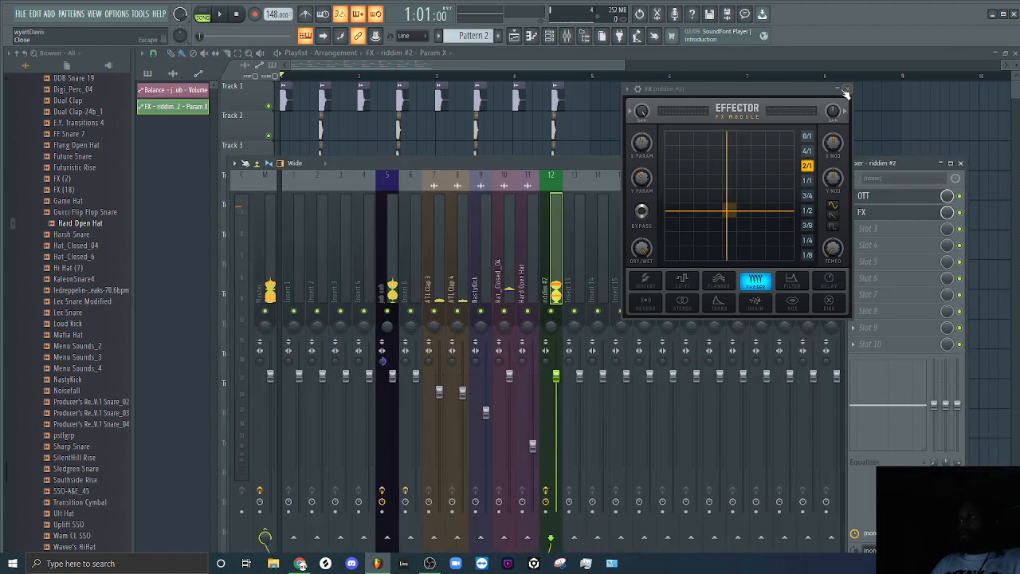
Close Effector and load Fruity Reeverb 2 into slot 3 of the riddim #2 mixer track.
left_click(626, 88)
left_click(678, 316)
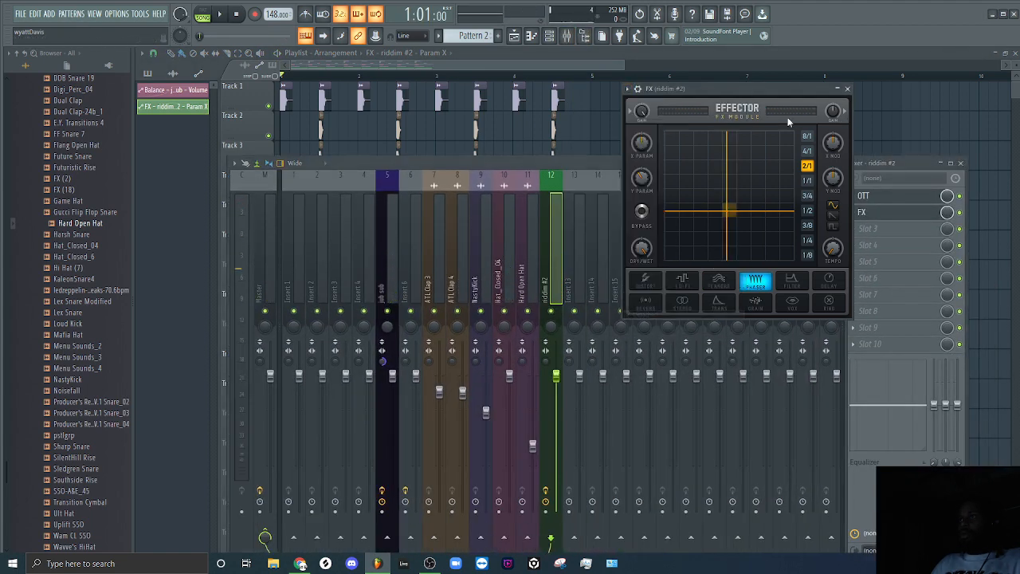
left_click(849, 90)
left_click(867, 228)
mouse_move(868, 242)
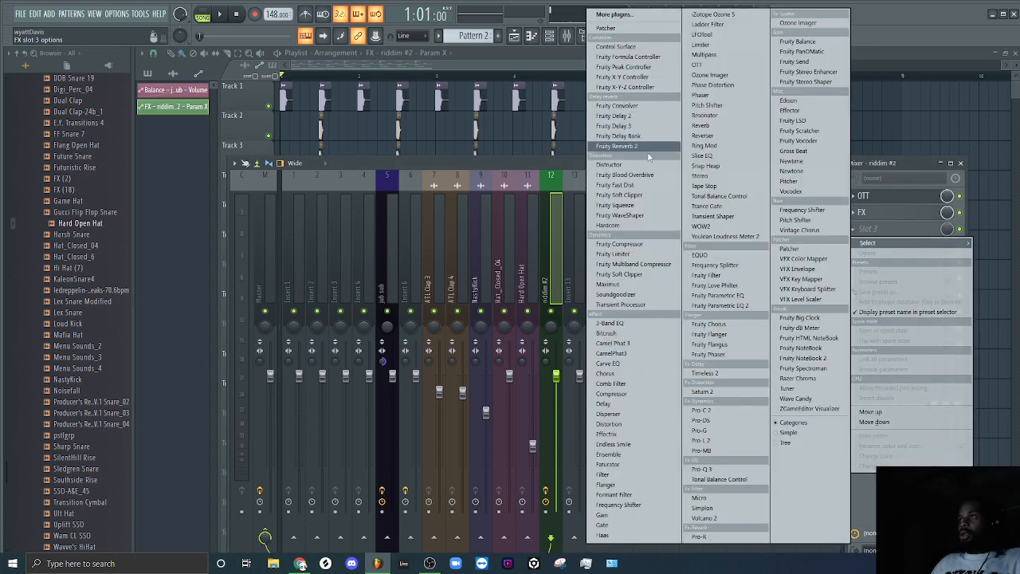
left_click(653, 147)
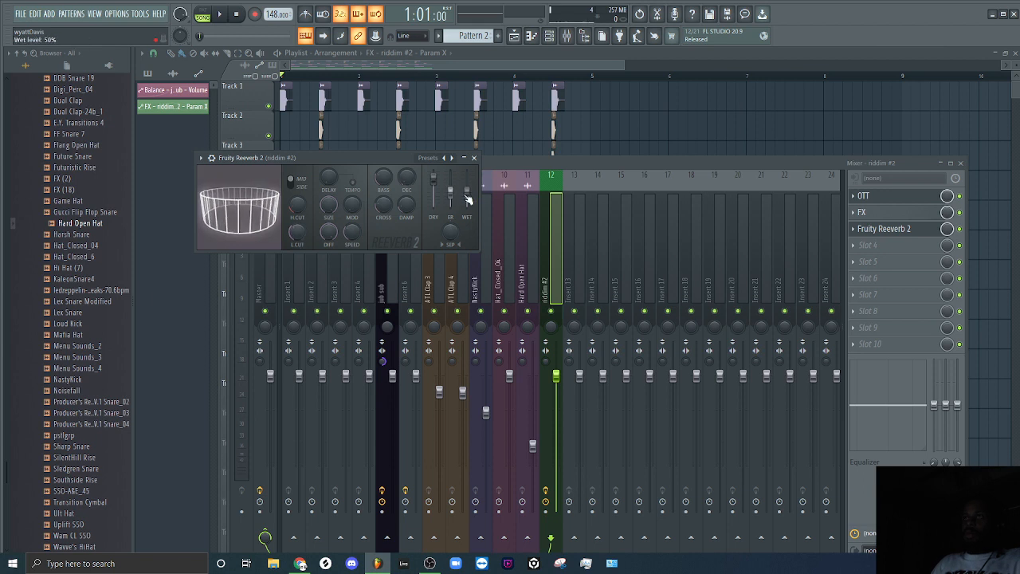
left_click(474, 158)
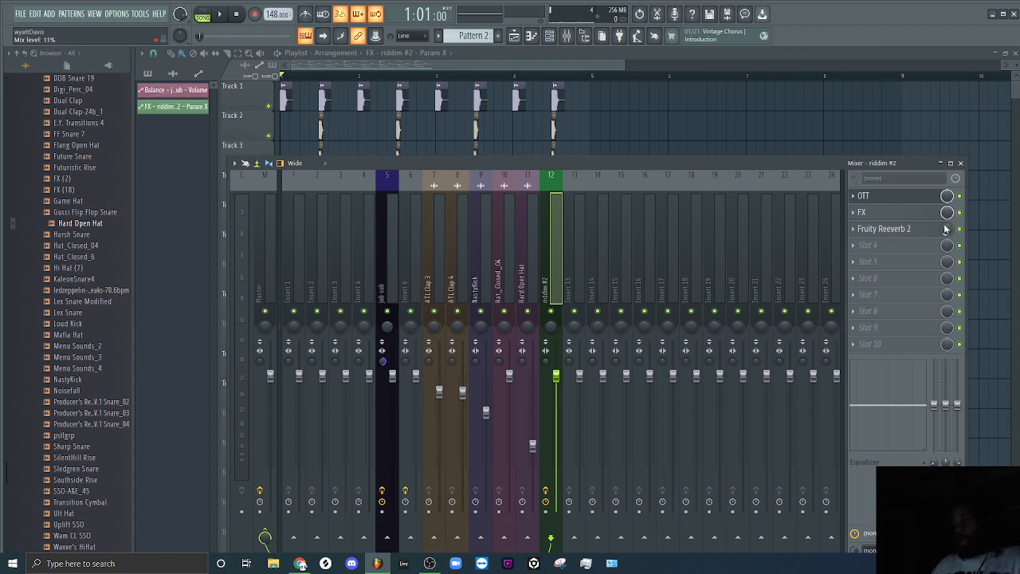
Lower the Fruity Reeverb 2 slot's mix level to about 11% and audition the arrangement with it.
key("space")
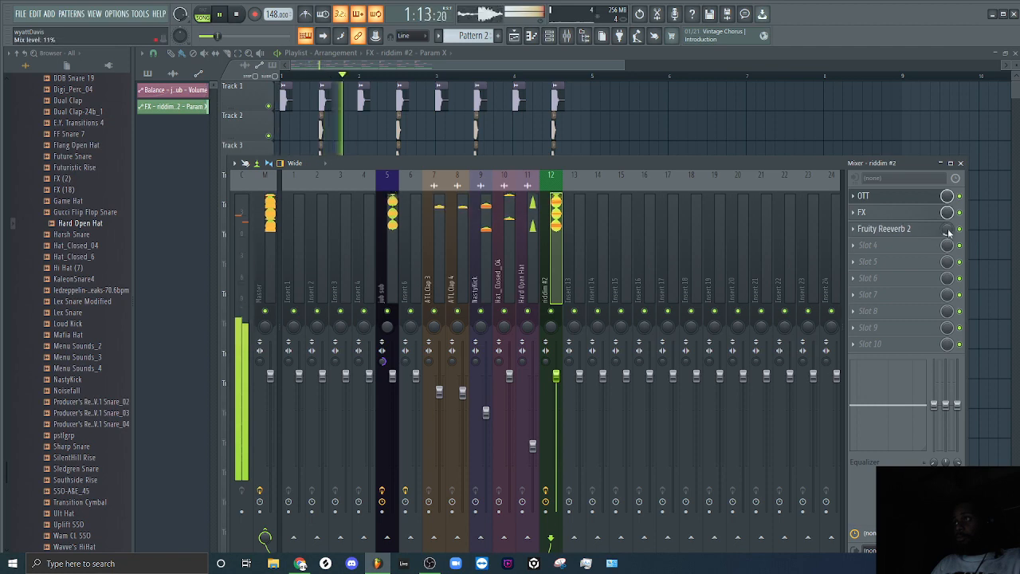
key("space")
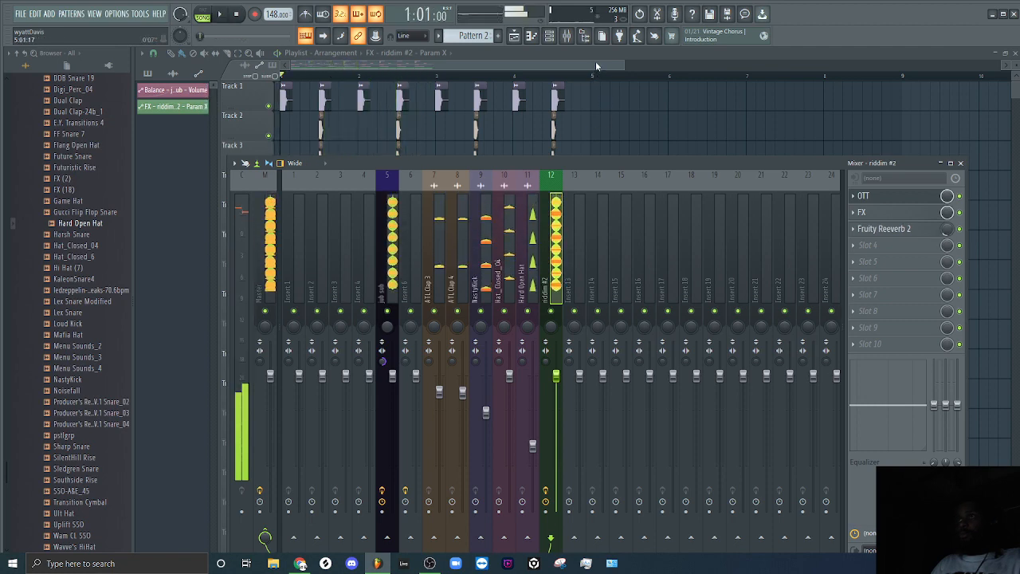
left_click(599, 65)
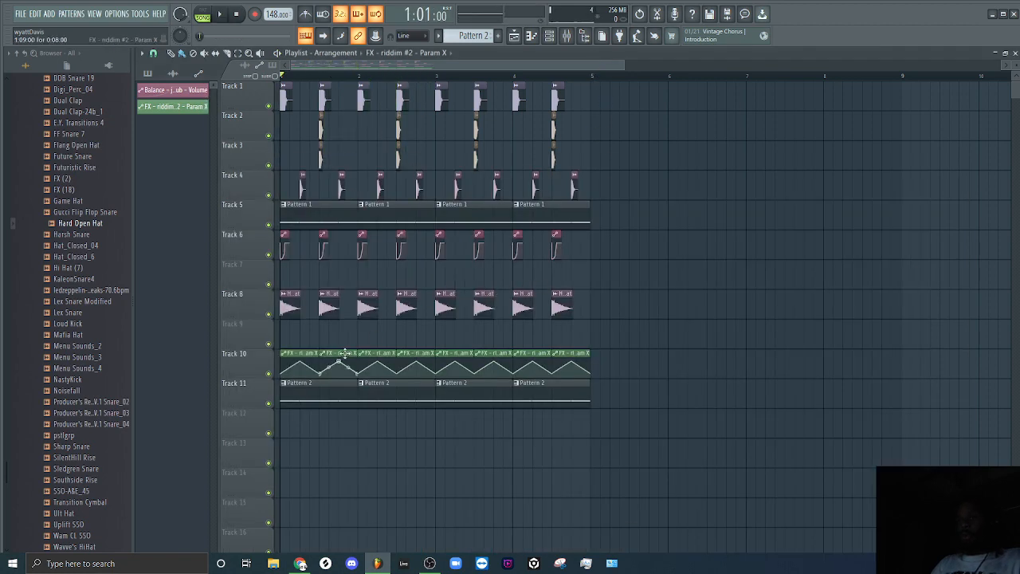
key("space")
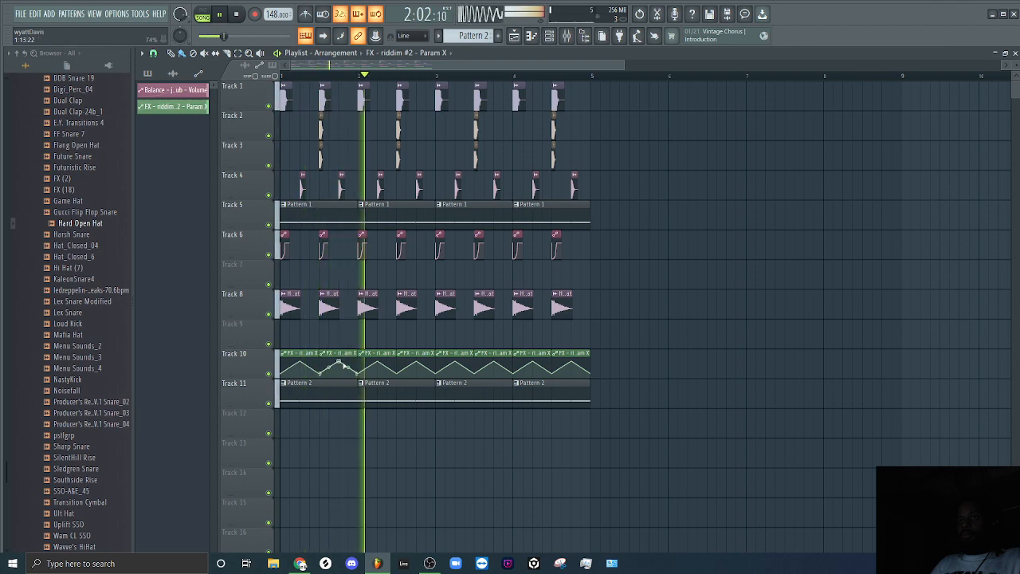
key("space")
Make the second Param X clip on Track 10 unique, lower its middle point to about 66%, and audition it.
left_click_drag(625, 64, 398, 116)
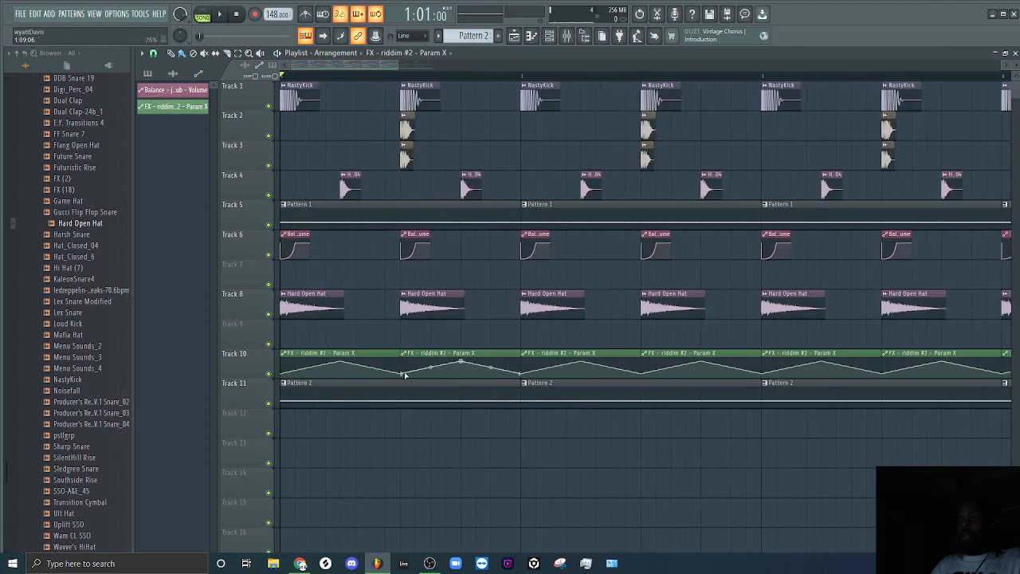
left_click(407, 357)
left_click(405, 378)
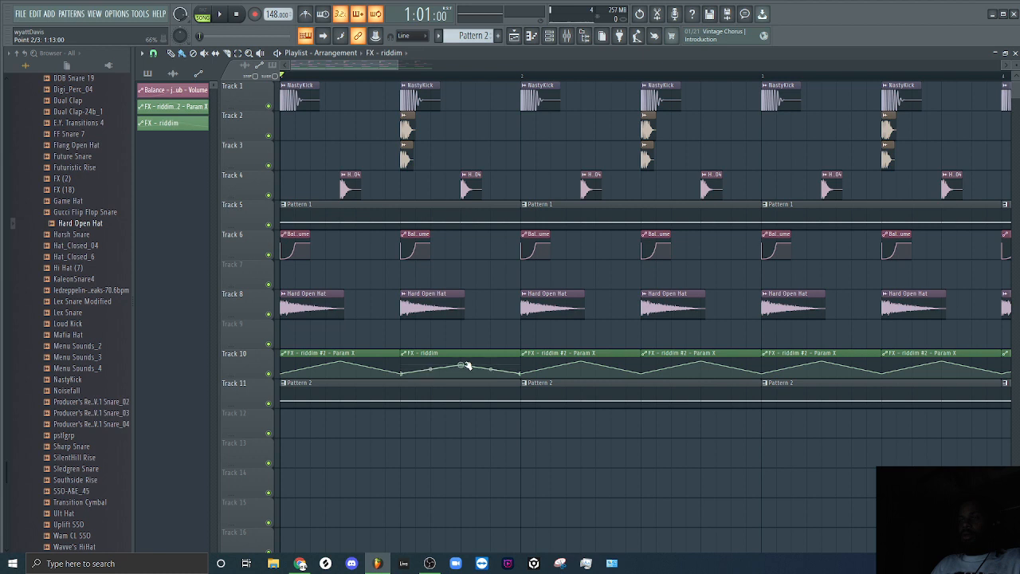
key("space")
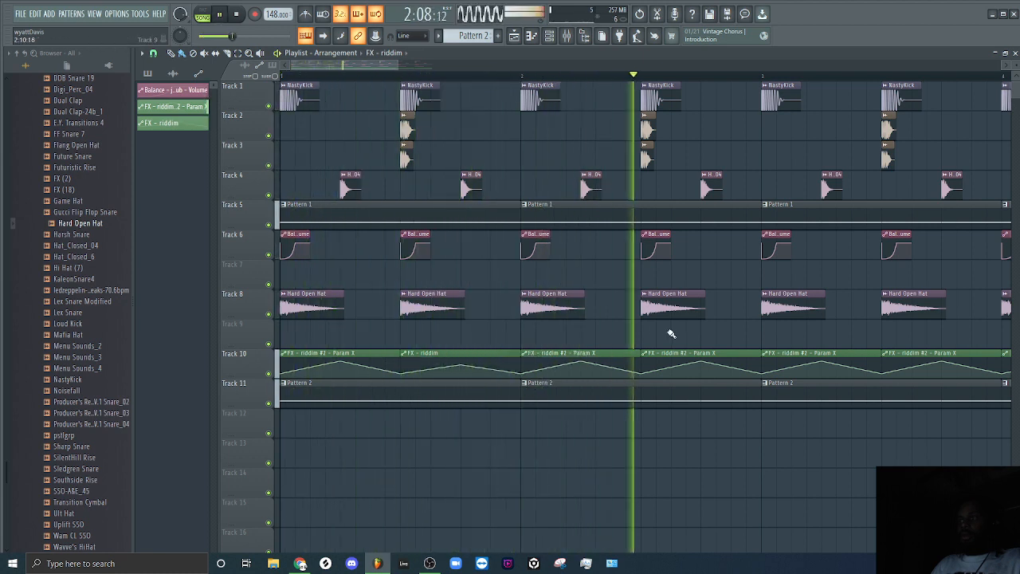
key("space")
Replace the Param X clip in the second half of bar 2 with the FX - riddim clip and audition the change.
right_click(680, 363)
key("space")
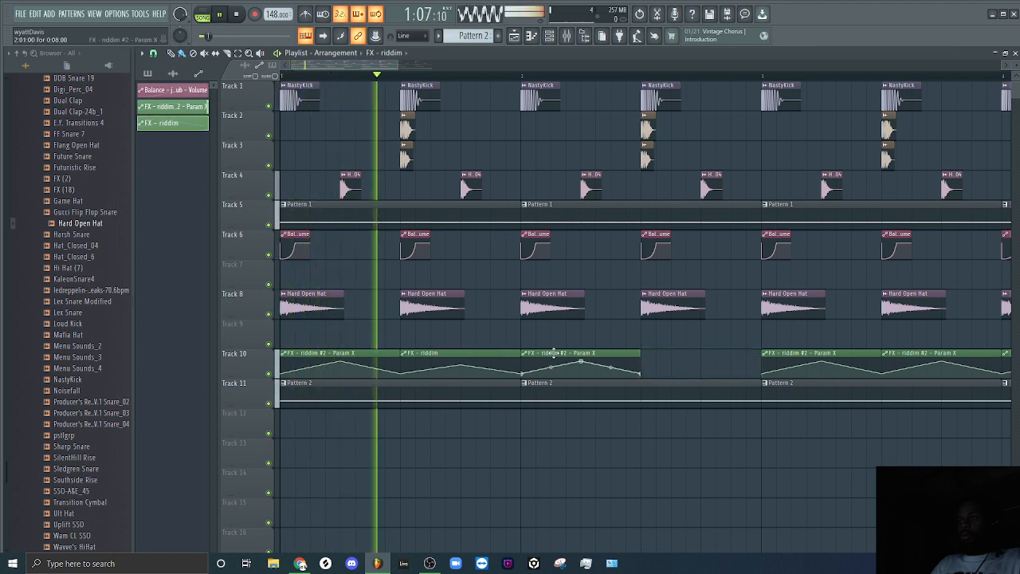
left_click(705, 355)
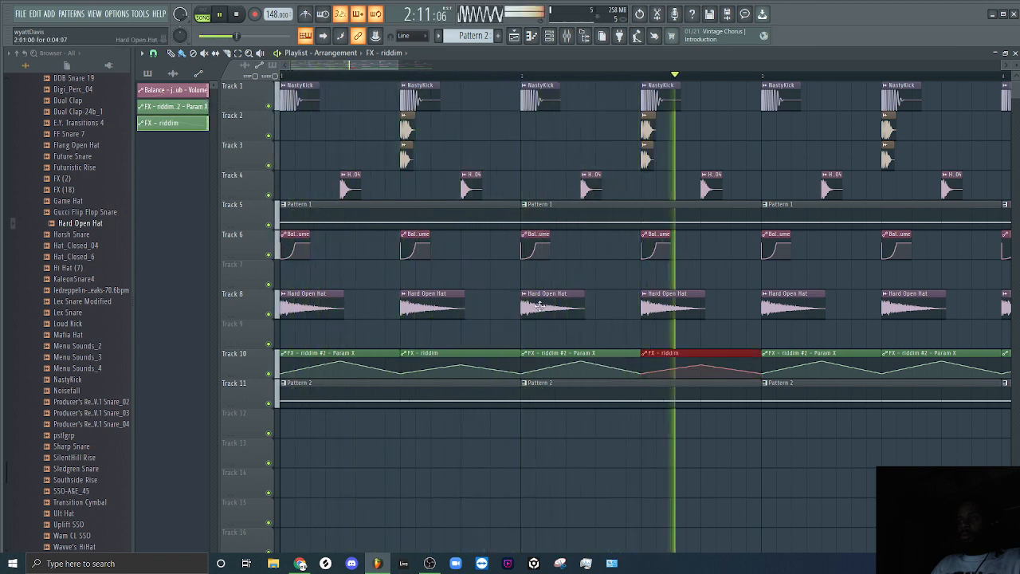
key("space")
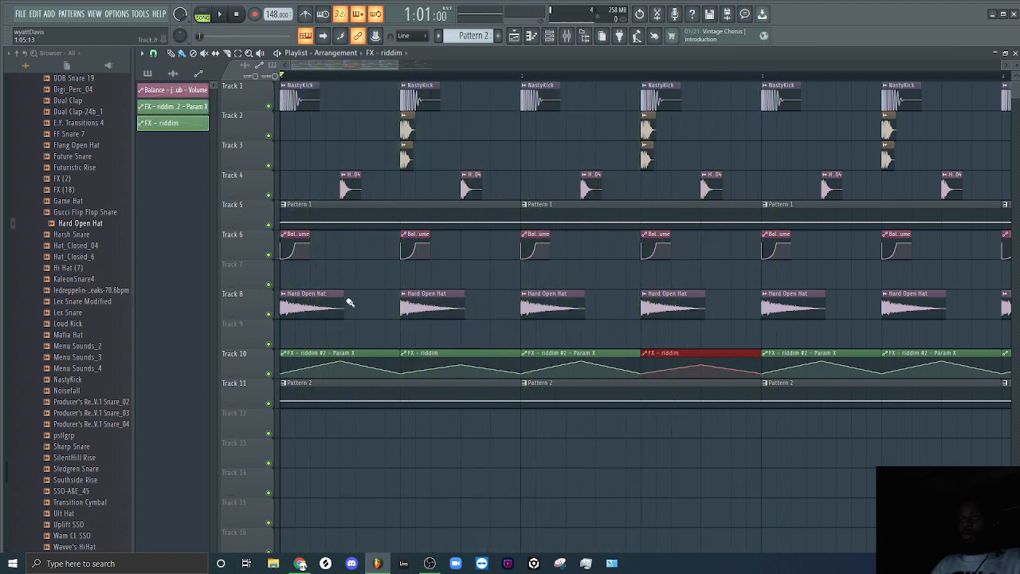
key("space")
key("space")
Trim the FX - riddim clips in bars 1 and 2 to their rising part, repeat each to fill its half bar, and audition.
left_click_drag(518, 358, 449, 361)
left_click(482, 361)
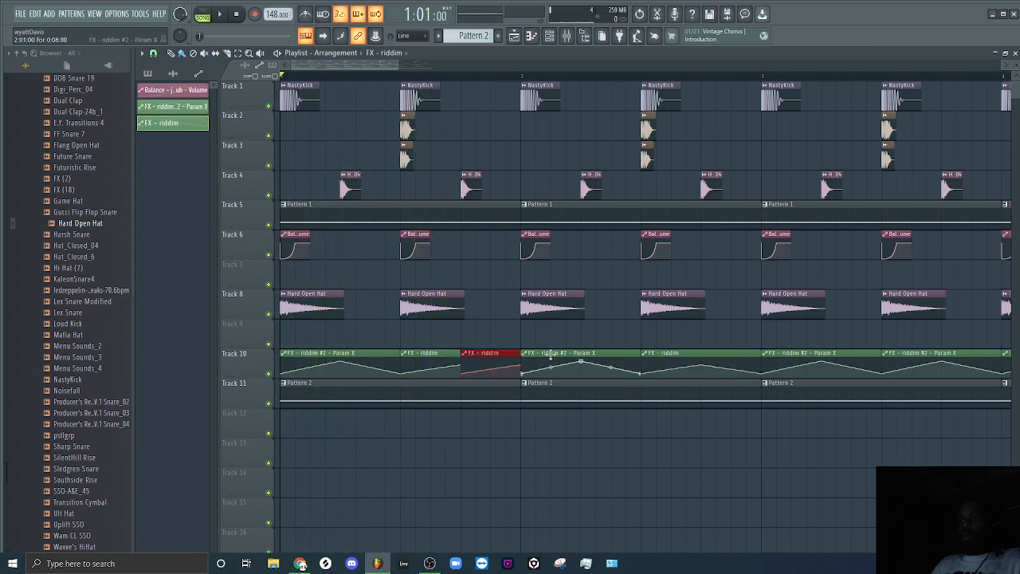
left_click_drag(757, 355, 709, 365)
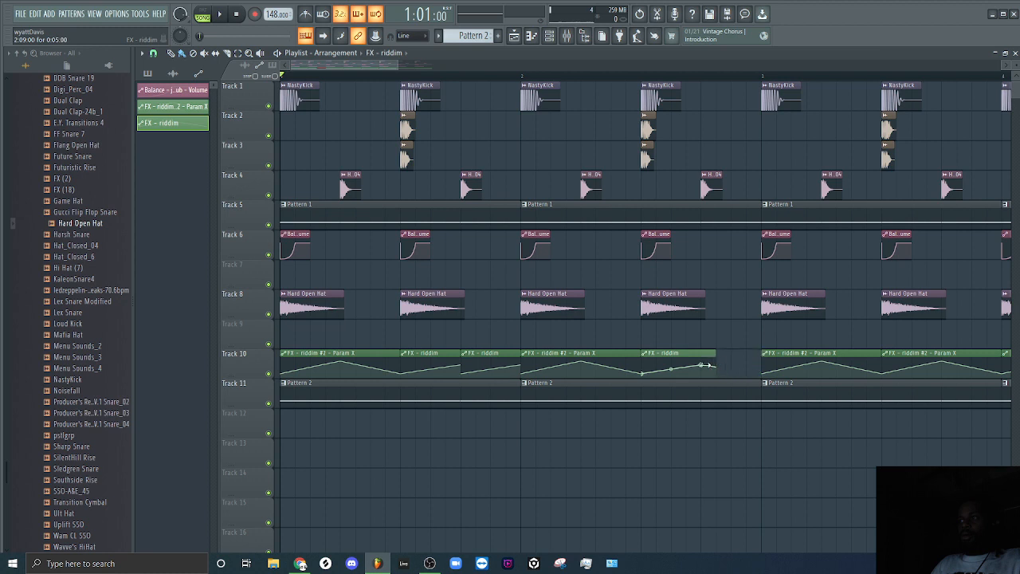
left_click(711, 364)
key("space")
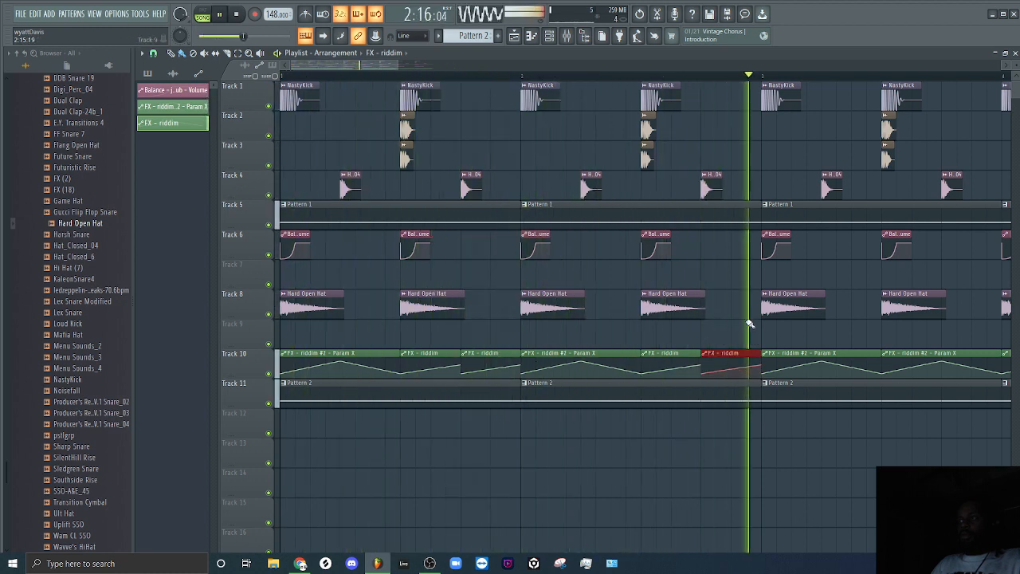
scroll(576, 95, "down", 2)
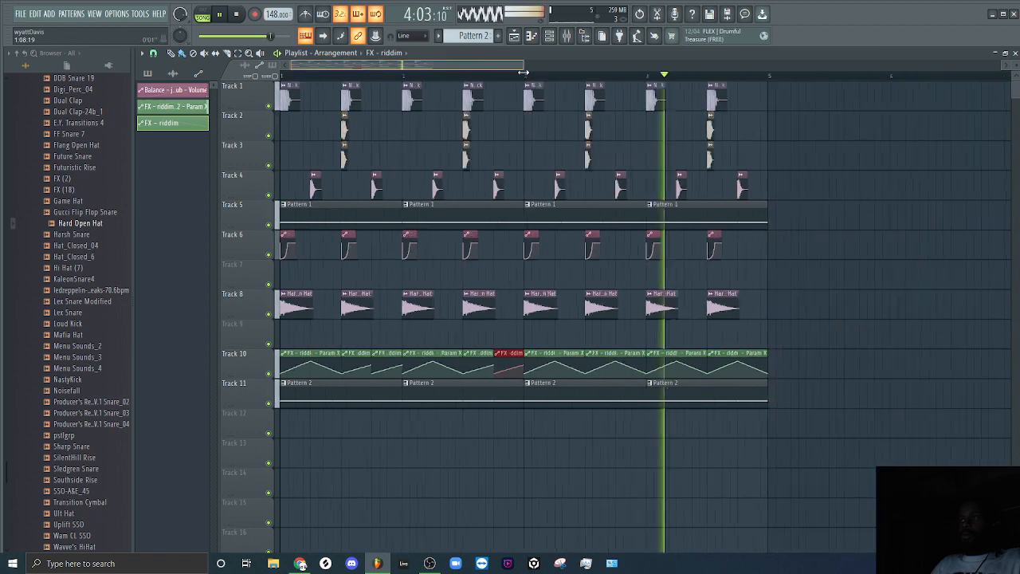
key("space")
Add Fruity parametric EQ 2 to slot 4 of riddim #2 and set its band 1 high pass to about 200 Hz.
left_click(566, 35)
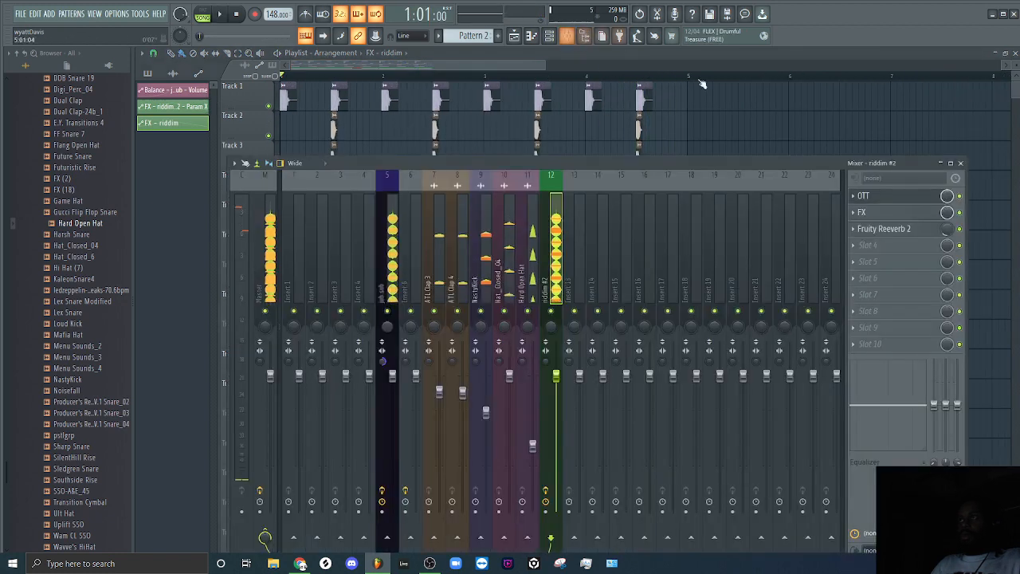
left_click(879, 246)
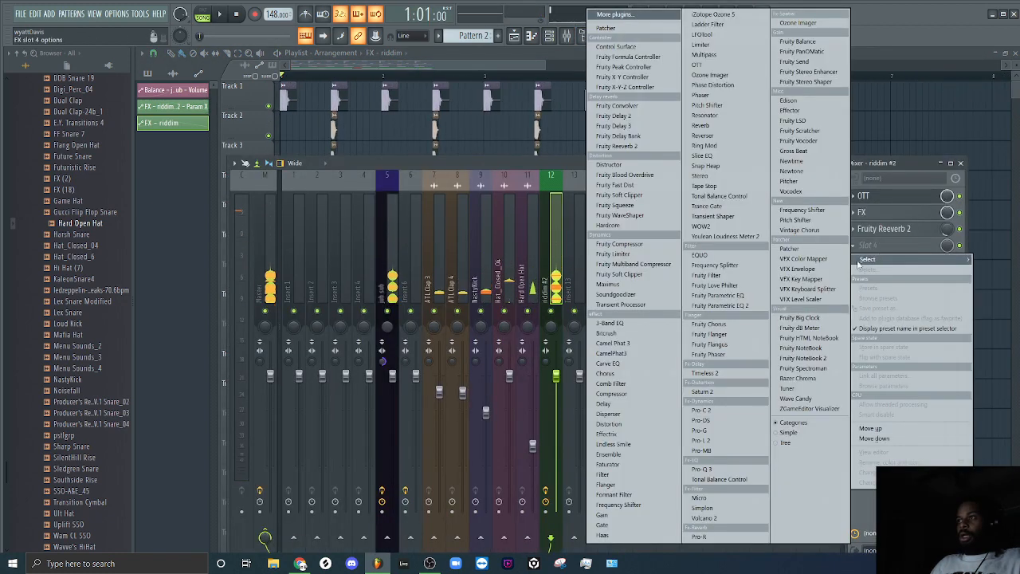
left_click(746, 307)
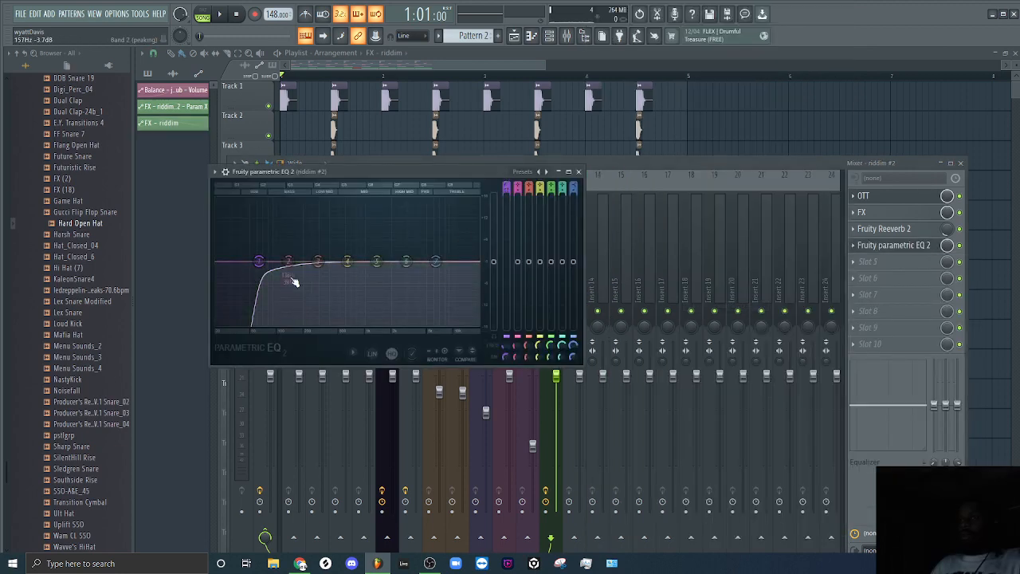
left_click_drag(263, 263, 299, 261)
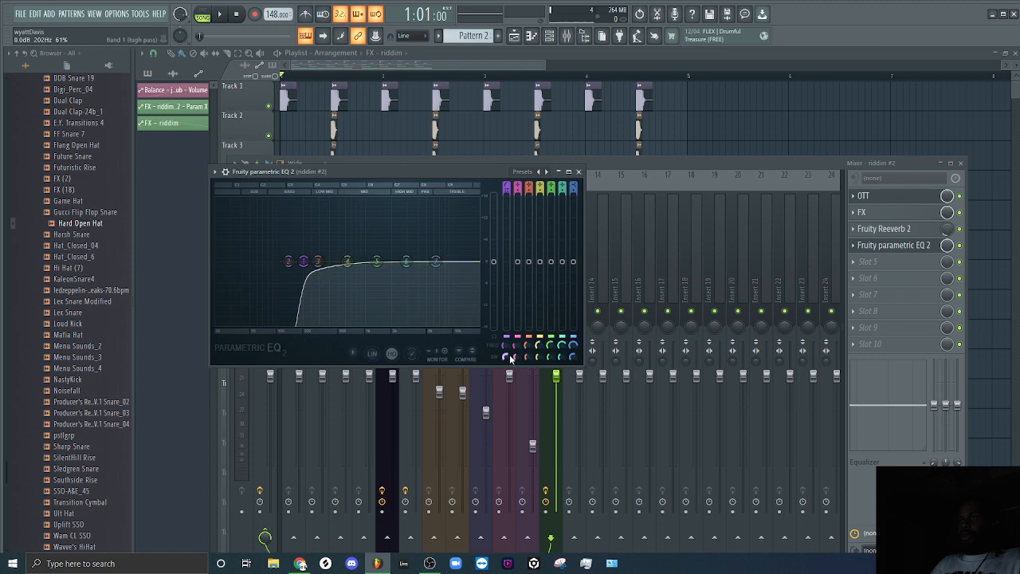
left_click_drag(505, 344, 506, 361)
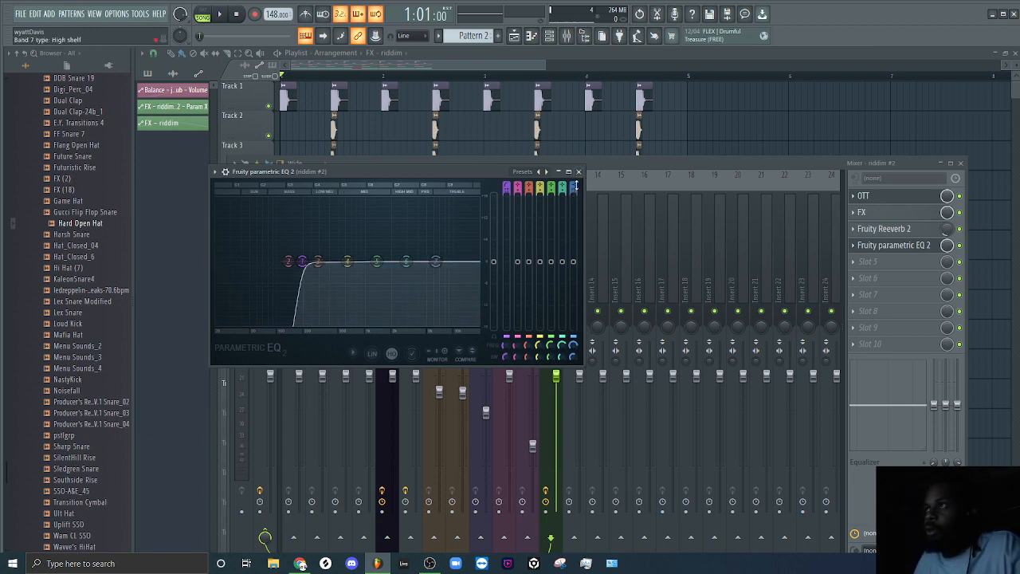
Set EQ band 7 to low pass, raise its cutoff toward the top of the spectrum, and audition the full arrangement.
left_click_drag(574, 188, 574, 226)
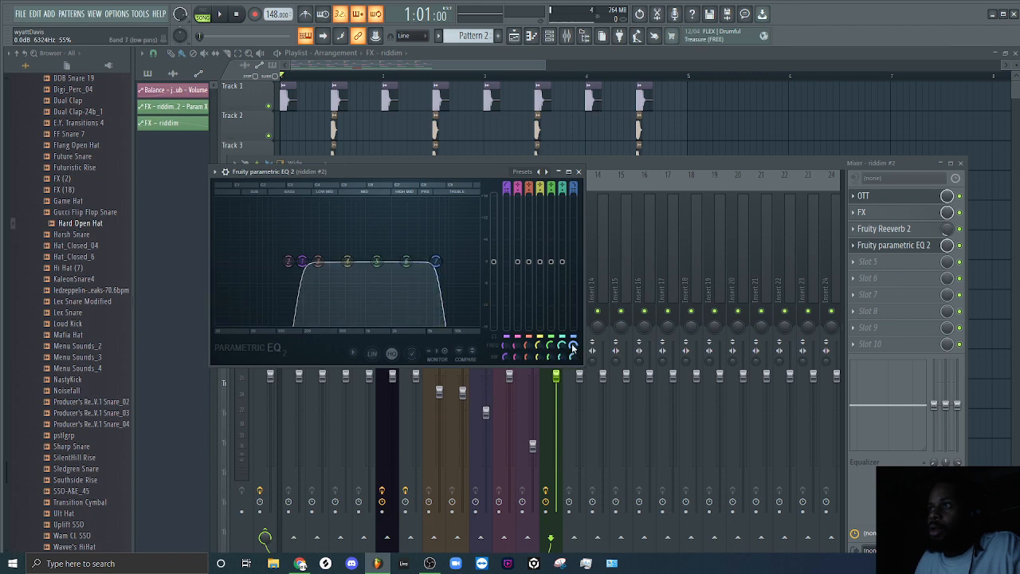
left_click_drag(575, 348, 575, 337)
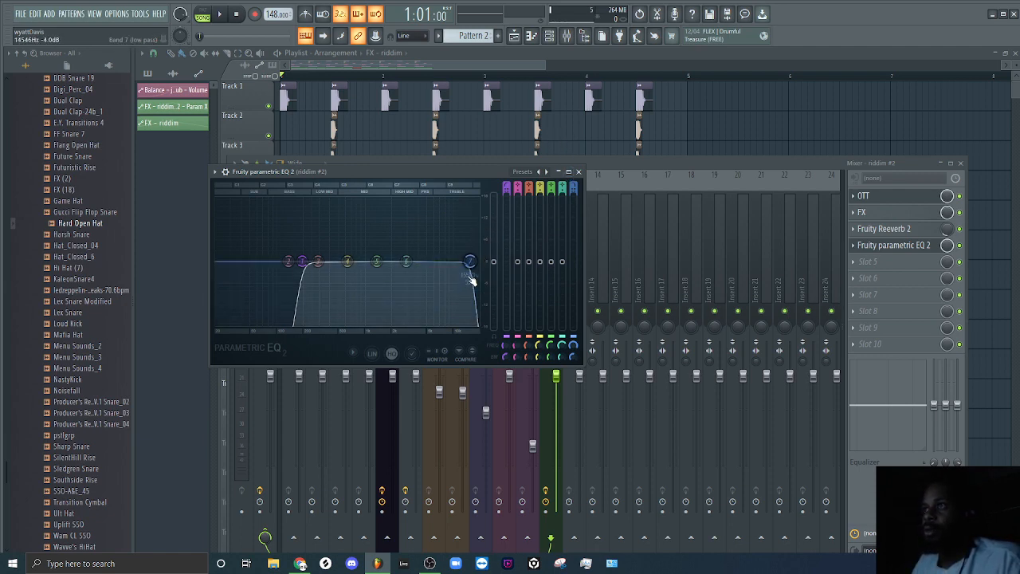
left_click(579, 172)
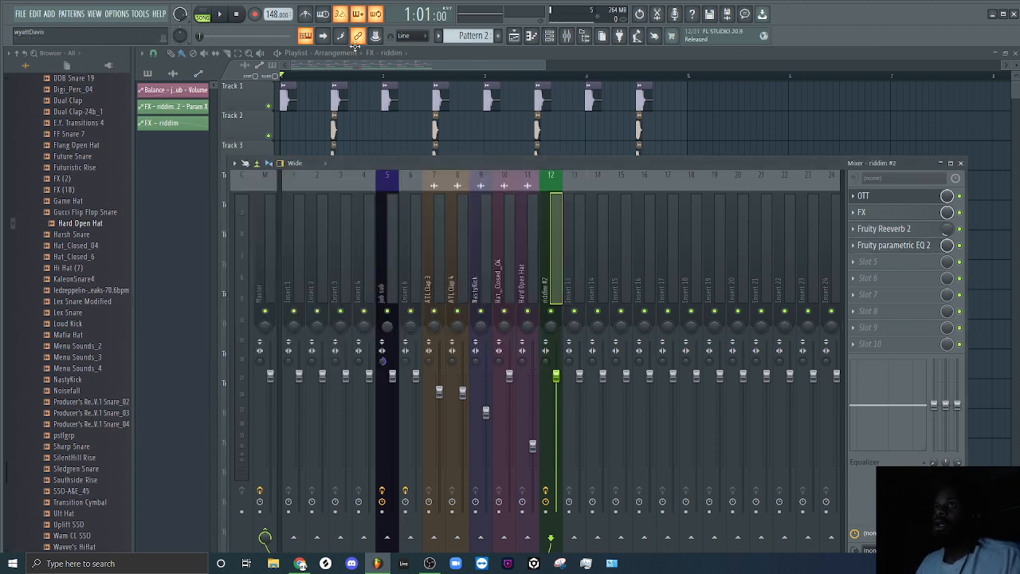
key("space")
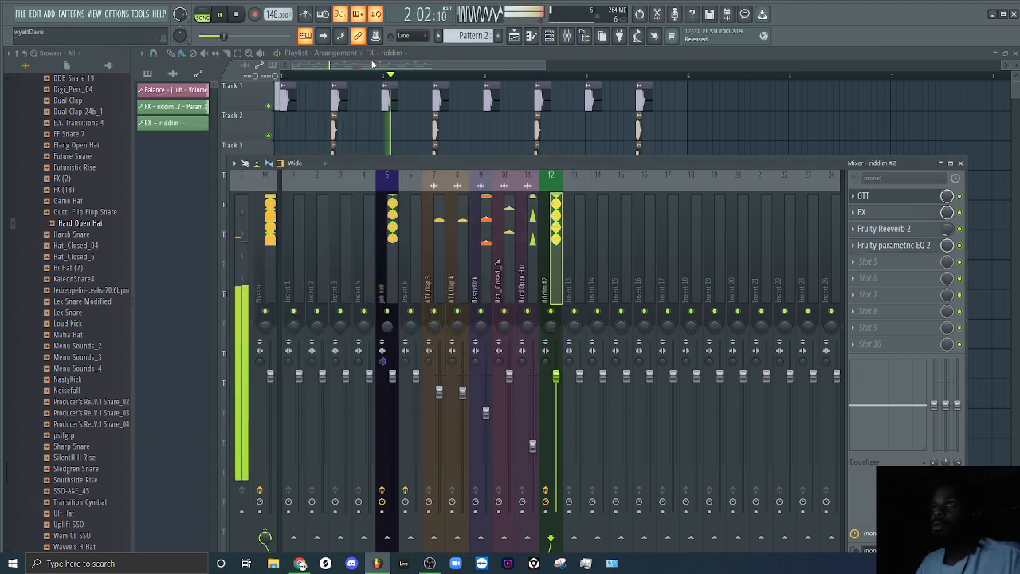
left_click(372, 64)
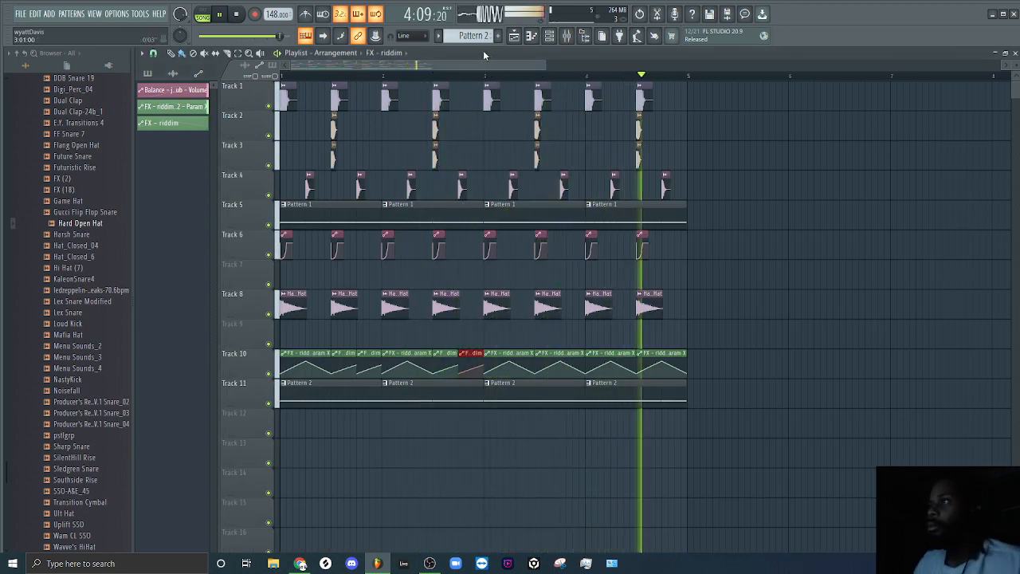
key("space")
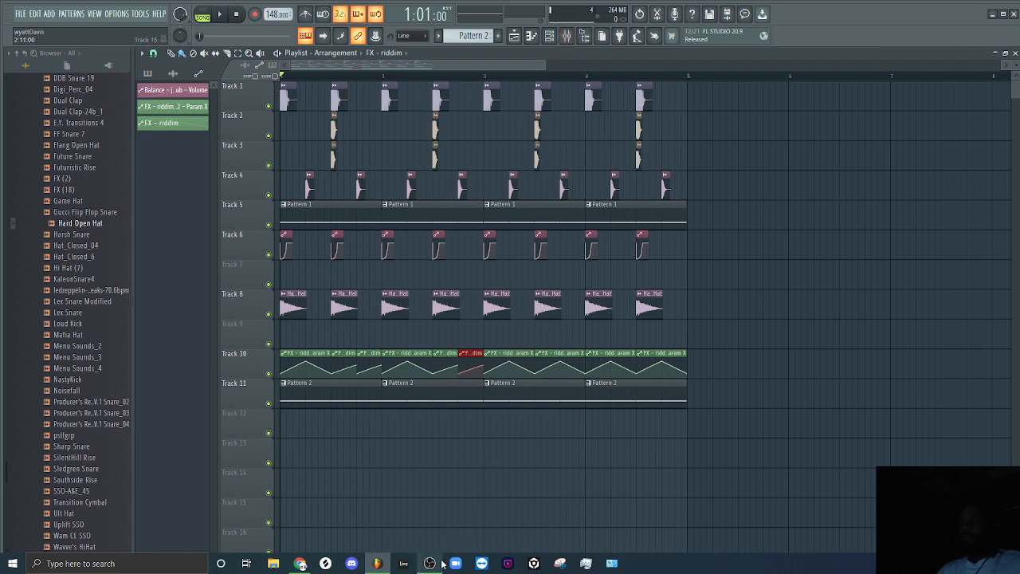
Lower the middle point of the Param X automation on Track 10, bend its segments into a flatter rounded curve, and audition it.
mouse_move(438, 564)
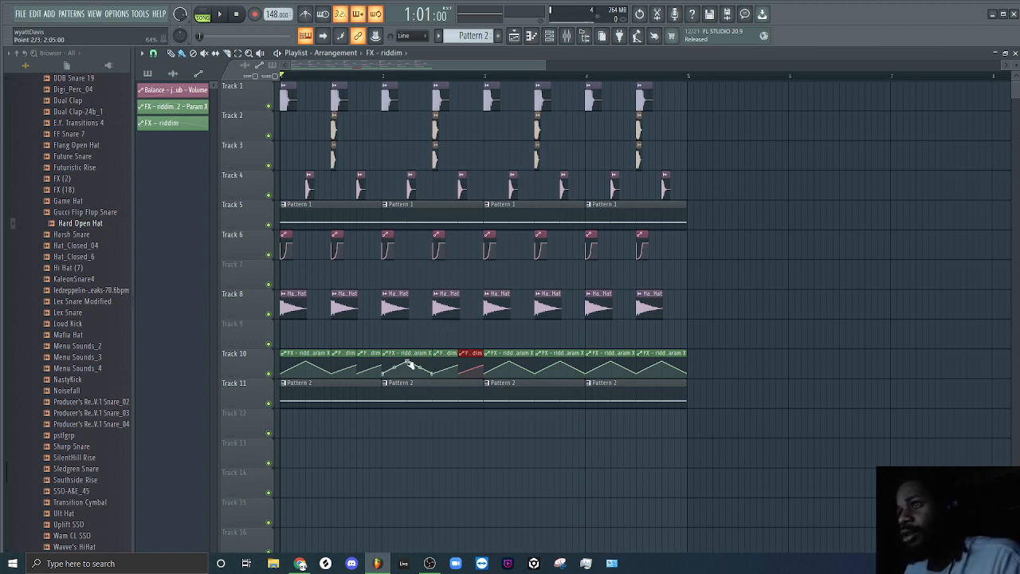
left_click_drag(408, 363, 408, 372)
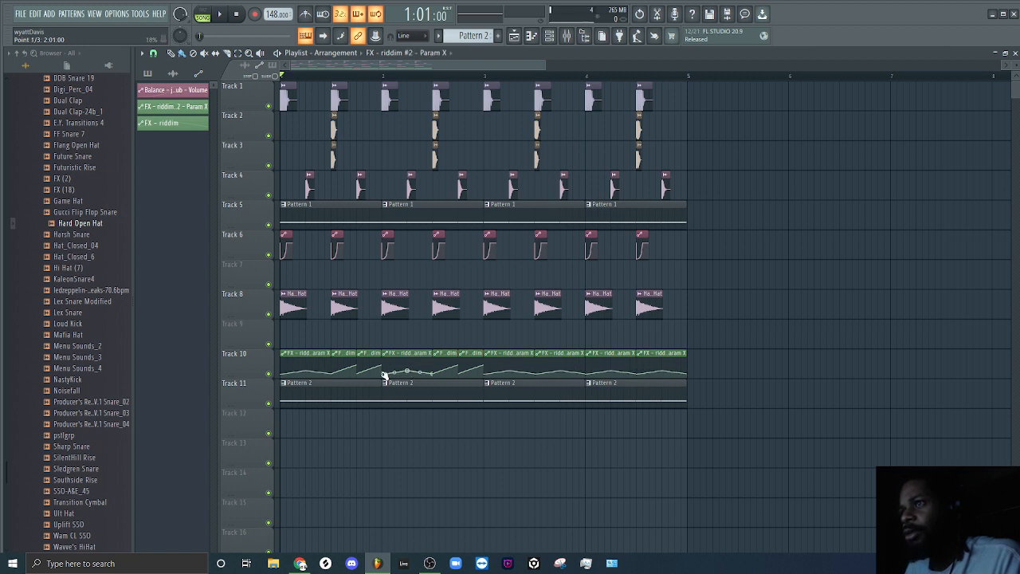
key("space")
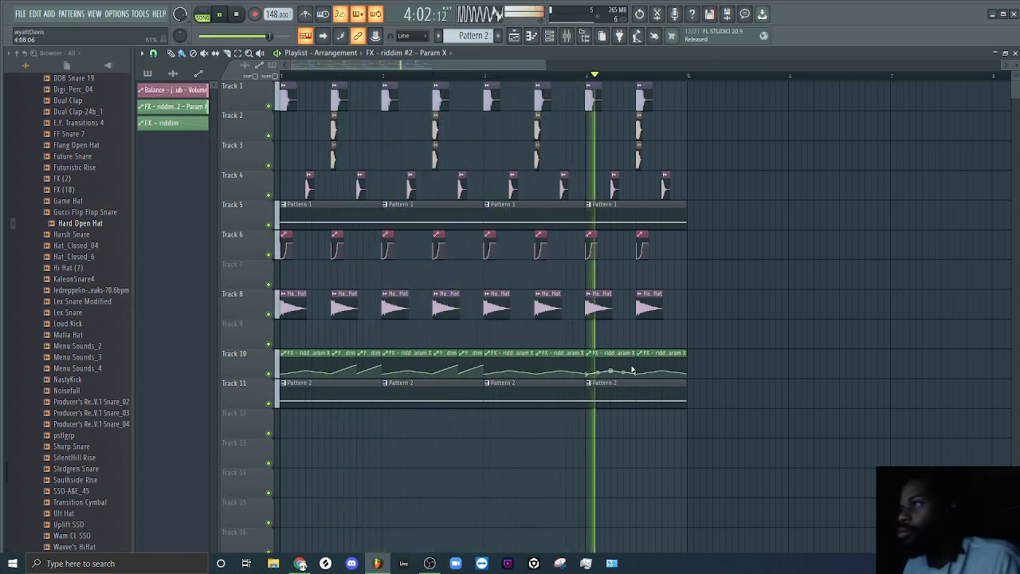
key("space")
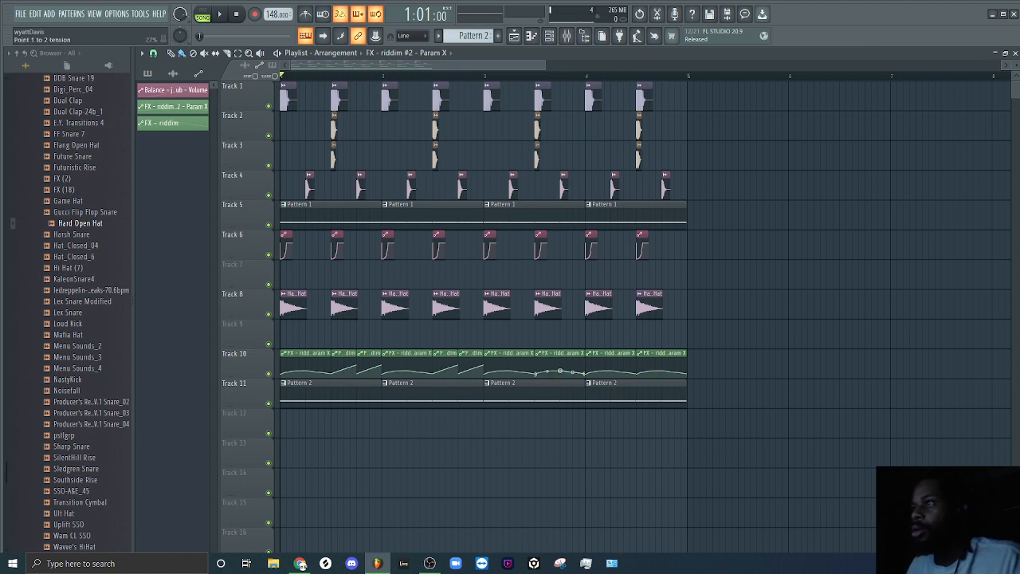
key("space")
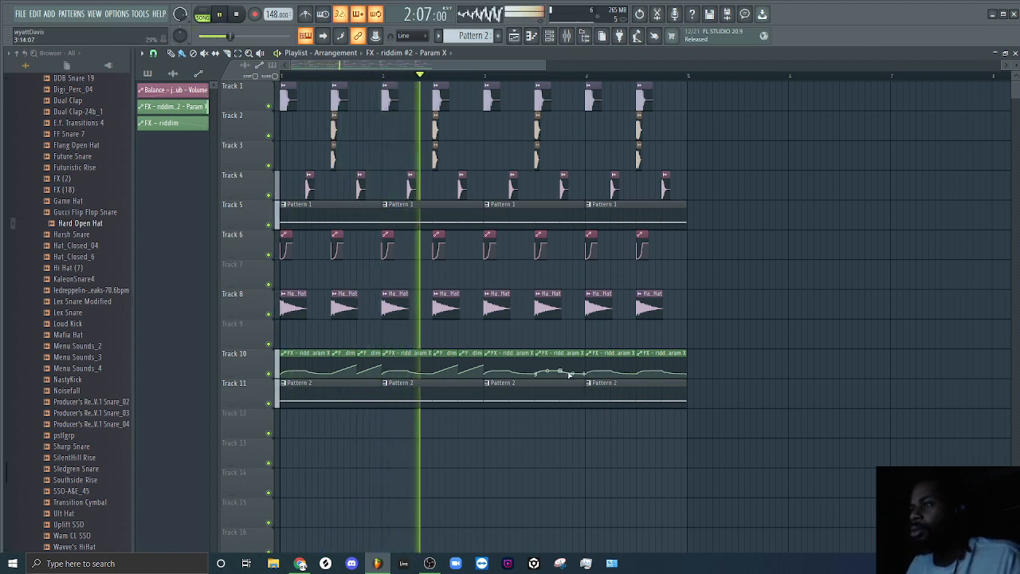
key("space")
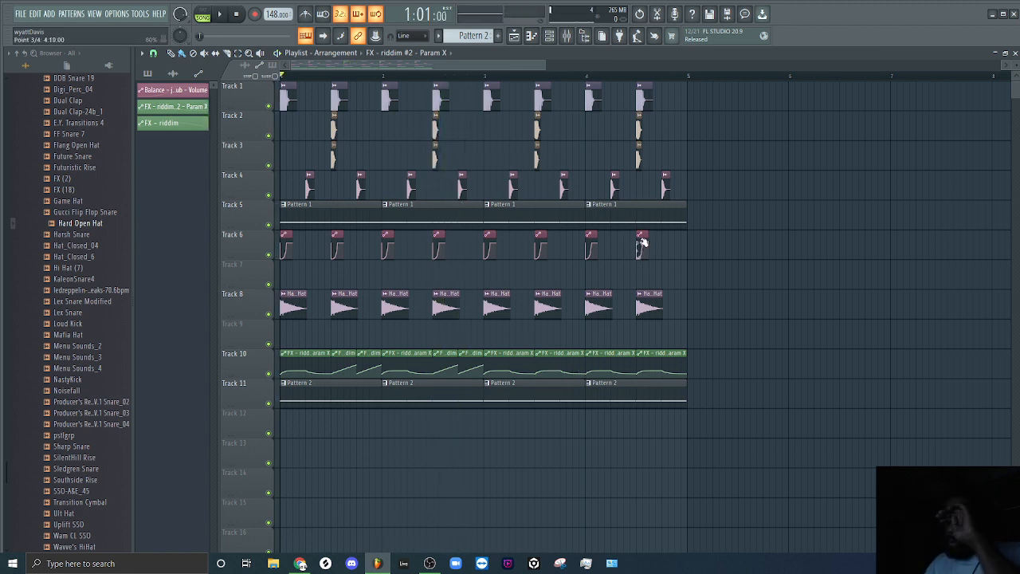